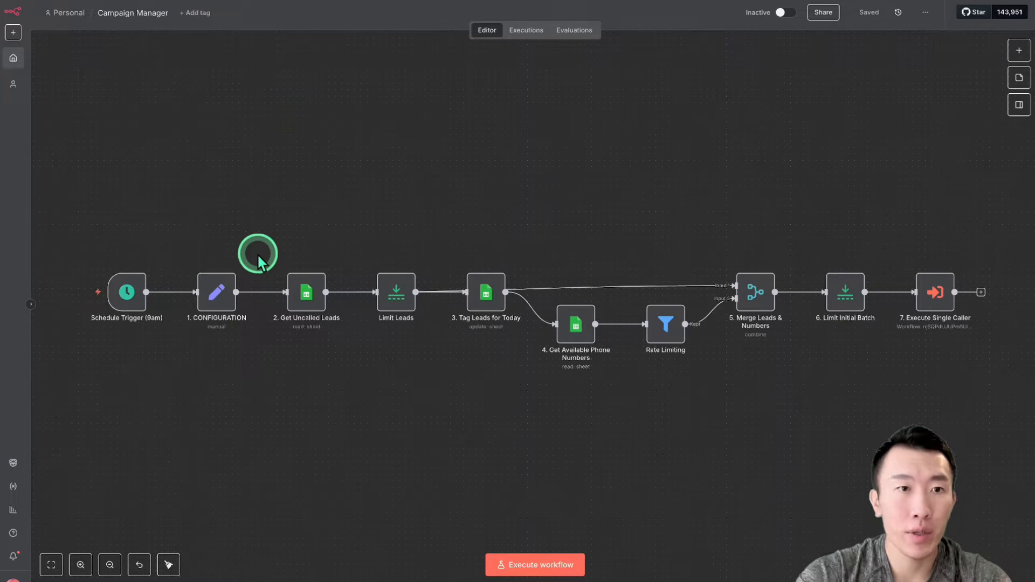
Step: Switch to the advancedColdCallerWorkflow and examine the lower flow's Switch node with its tool-calls and end-of-call-report branches
{"action": "mouse_move", "coordinate": [134, 294]}
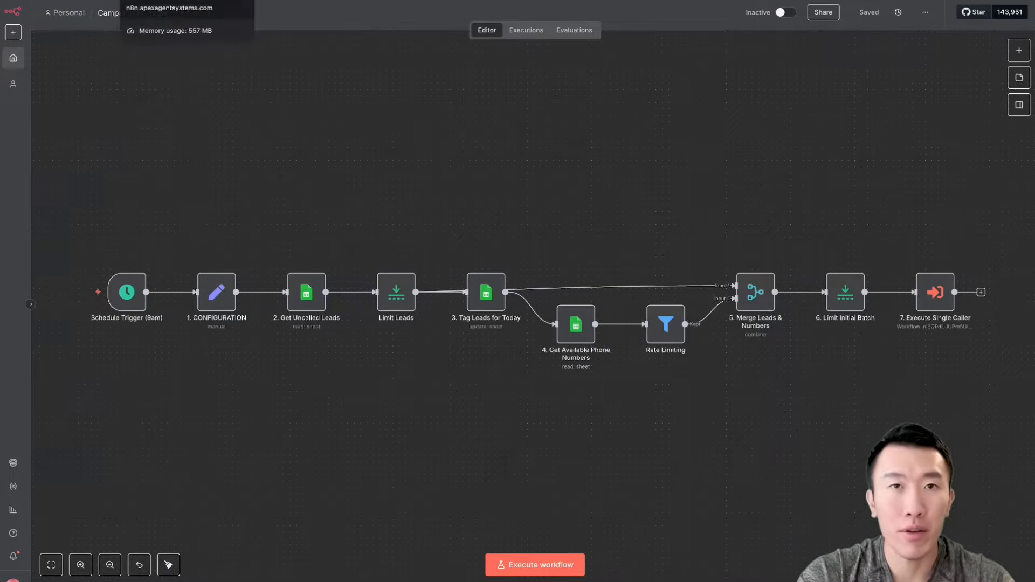
{"action": "left_click", "coordinate": [178, 1]}
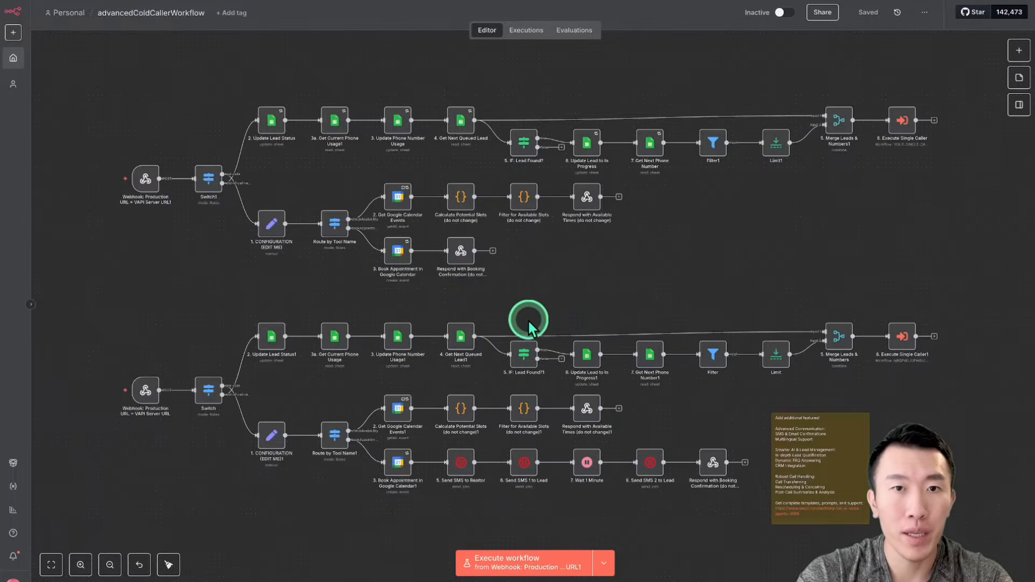
{"action": "scroll", "coordinate": [505, 309], "scroll_direction": "down", "scroll_amount": 2}
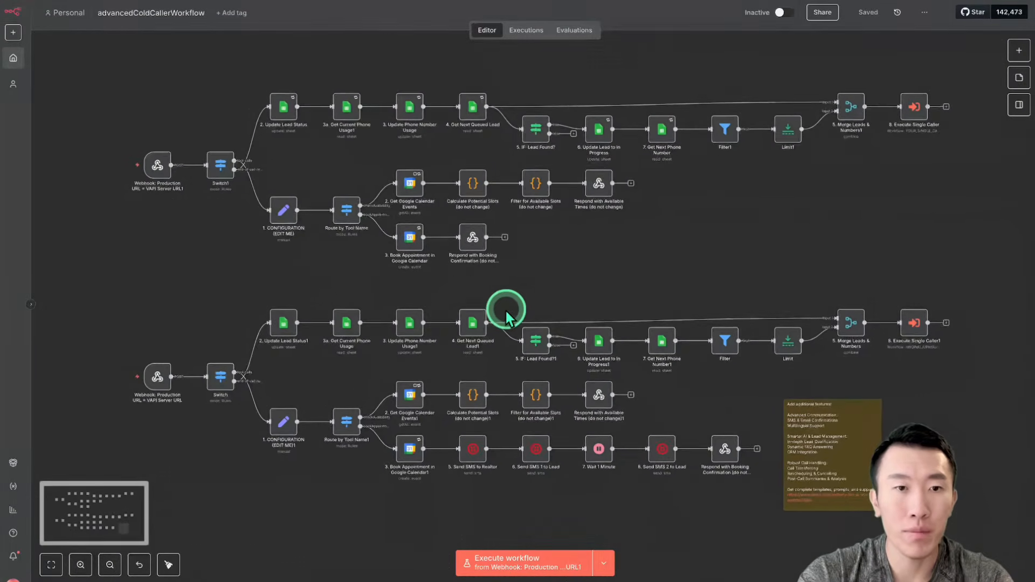
{"action": "scroll", "coordinate": [505, 309], "scroll_direction": "up", "scroll_amount": 3}
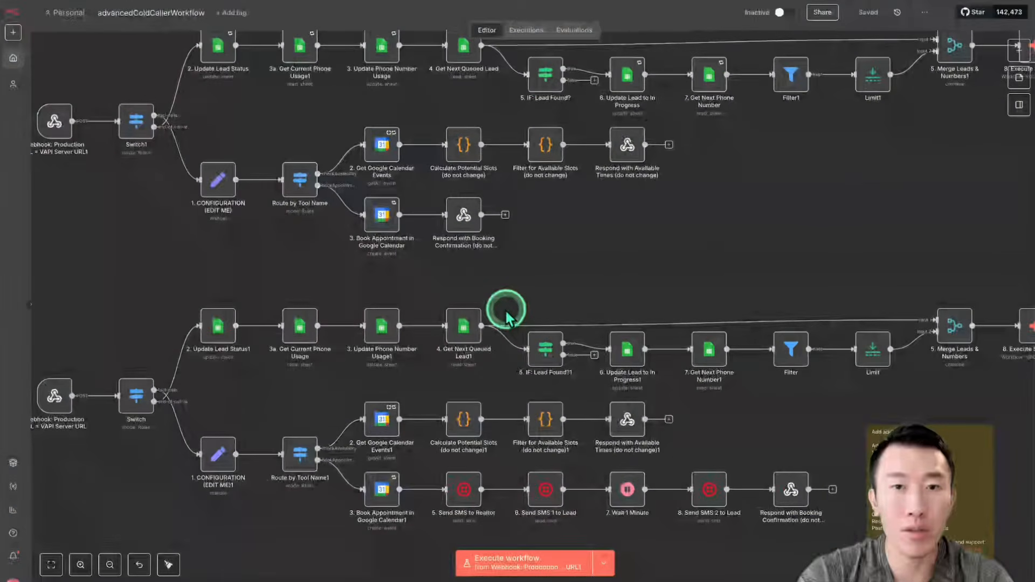
{"action": "scroll", "coordinate": [467, 384], "scroll_direction": "left", "scroll_amount": 2}
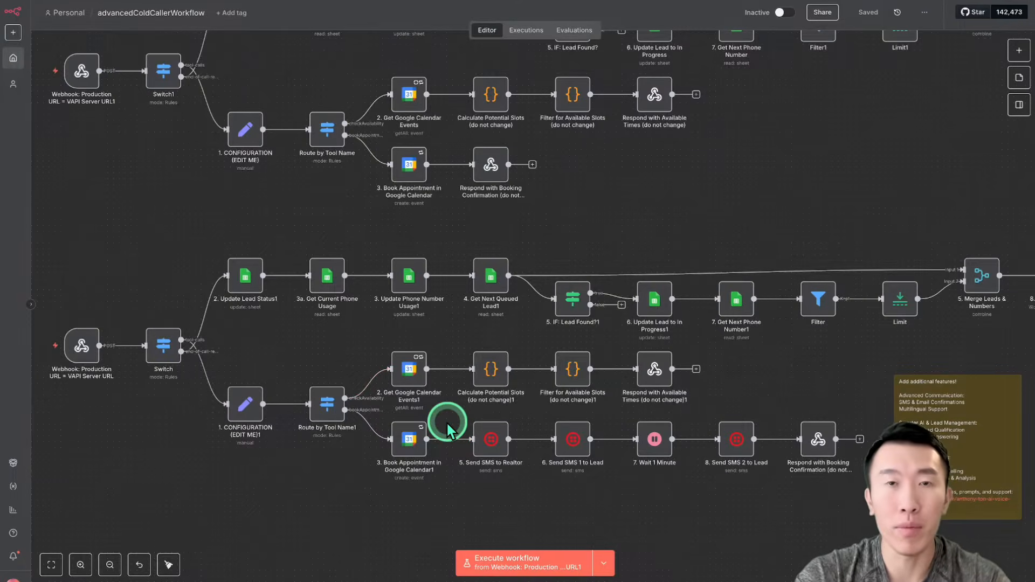
{"action": "scroll", "coordinate": [449, 430], "scroll_direction": "left", "scroll_amount": 1}
{"action": "scroll", "coordinate": [446, 423], "scroll_direction": "up", "scroll_amount": 4}
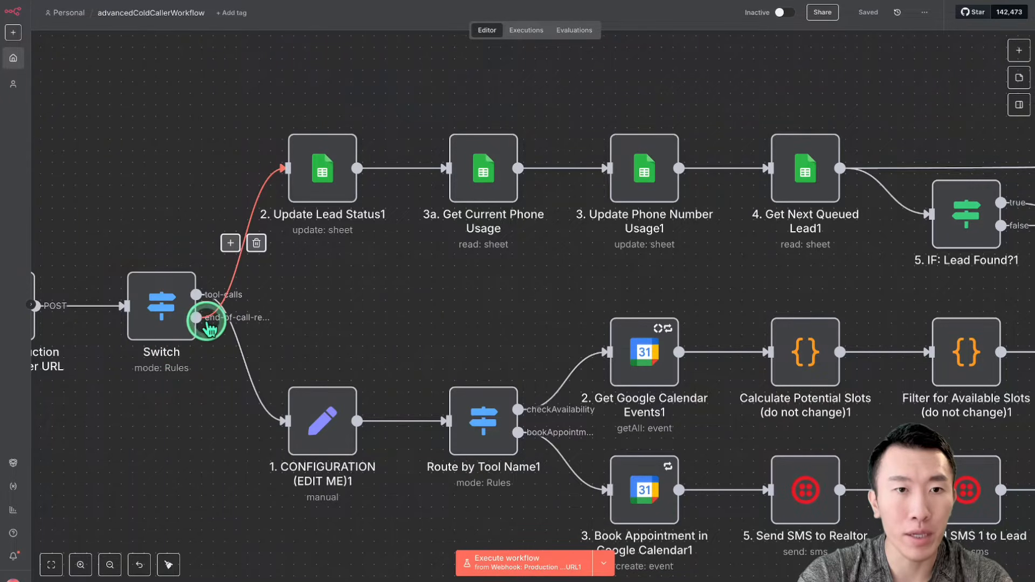
{"action": "scroll", "coordinate": [320, 328], "scroll_direction": "down", "scroll_amount": 5}
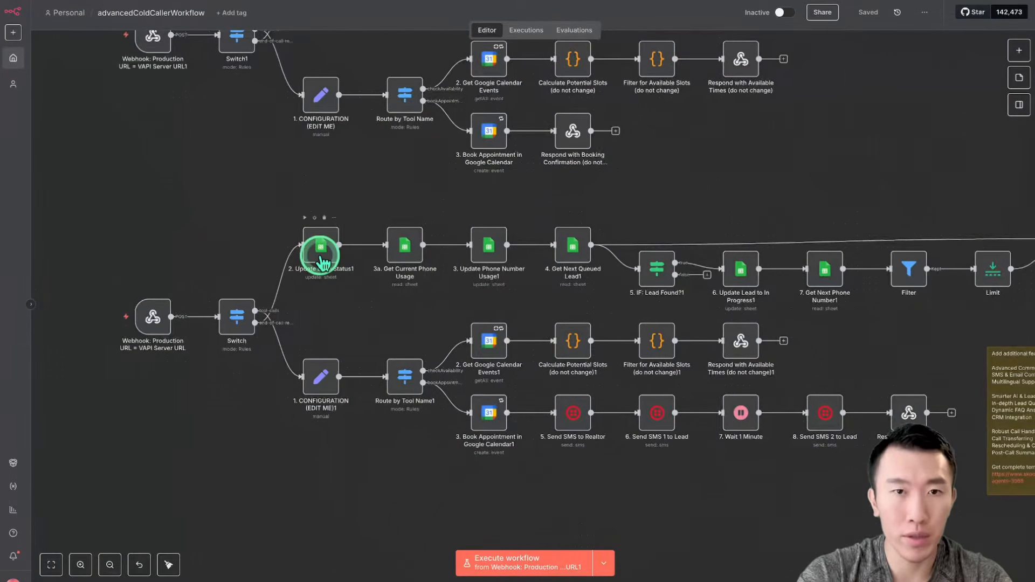
Step: Examine the lower flow's configuration, tool routing, Google Calendar and SMS nodes, and compare the whole with the upper flow
{"action": "scroll", "coordinate": [320, 265], "scroll_direction": "right", "scroll_amount": 2}
{"action": "scroll", "coordinate": [320, 264], "scroll_direction": "up", "scroll_amount": 2}
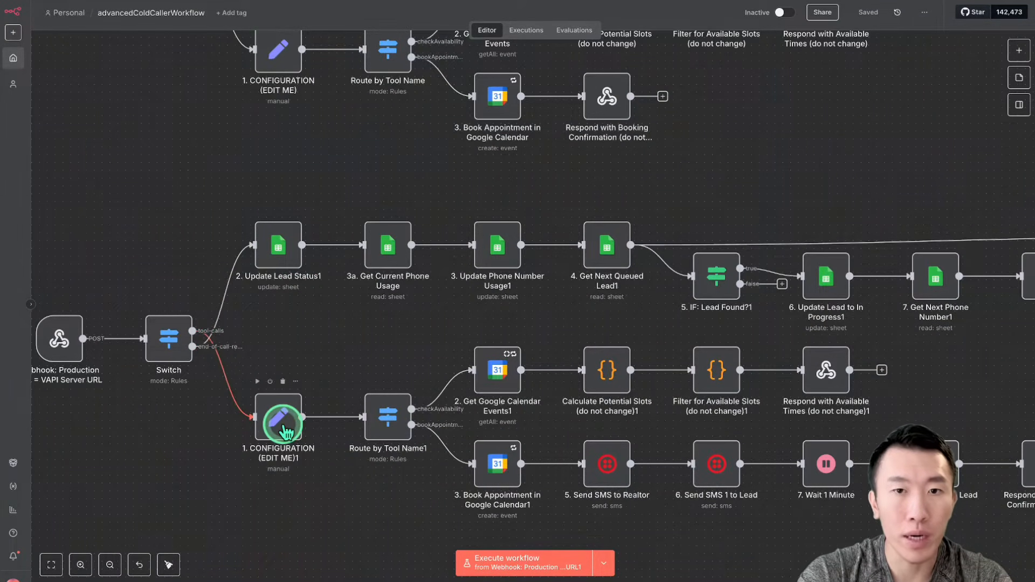
{"action": "scroll", "coordinate": [284, 433], "scroll_direction": "down", "scroll_amount": 1}
{"action": "scroll", "coordinate": [284, 433], "scroll_direction": "right", "scroll_amount": 1}
{"action": "scroll", "coordinate": [283, 426], "scroll_direction": "down", "scroll_amount": 1}
{"action": "scroll", "coordinate": [283, 426], "scroll_direction": "right", "scroll_amount": 1}
{"action": "scroll", "coordinate": [283, 426], "scroll_direction": "up", "scroll_amount": 2}
{"action": "scroll", "coordinate": [282, 426], "scroll_direction": "down", "scroll_amount": 1}
{"action": "scroll", "coordinate": [283, 425], "scroll_direction": "right", "scroll_amount": 1}
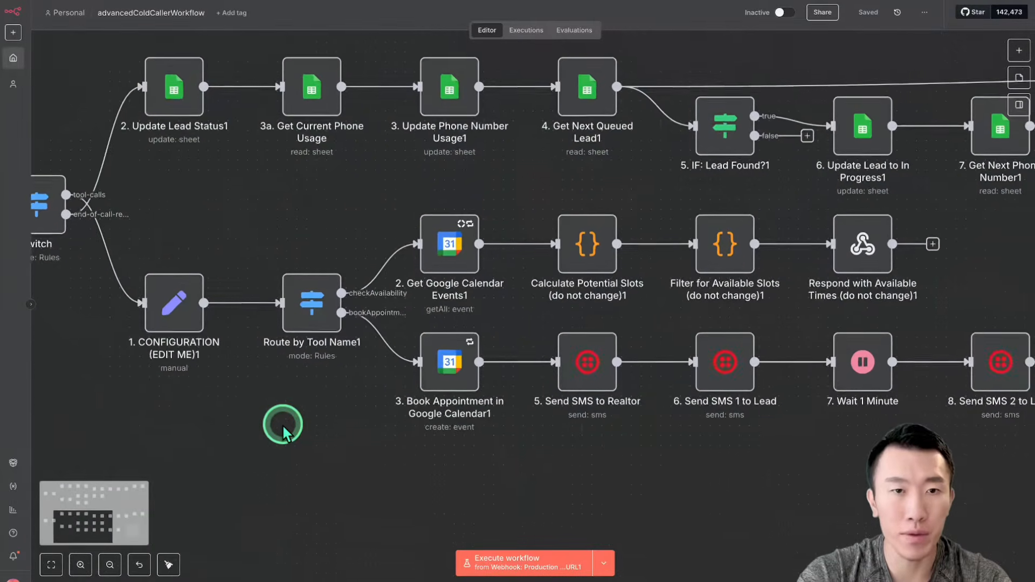
{"action": "scroll", "coordinate": [283, 431], "scroll_direction": "up", "scroll_amount": 1}
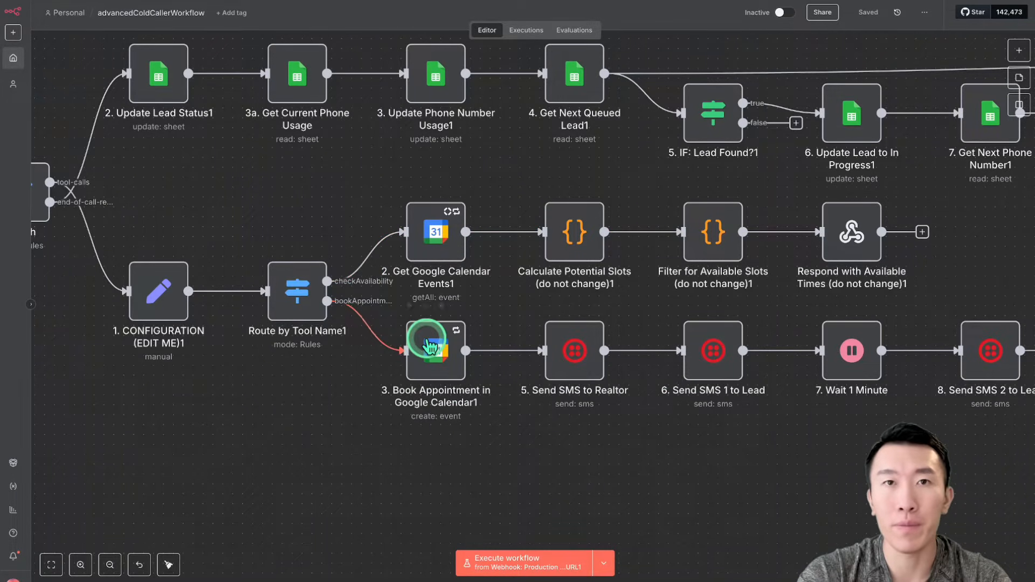
{"action": "scroll", "coordinate": [426, 347], "scroll_direction": "down", "scroll_amount": 5}
{"action": "scroll", "coordinate": [426, 339], "scroll_direction": "right", "scroll_amount": 1}
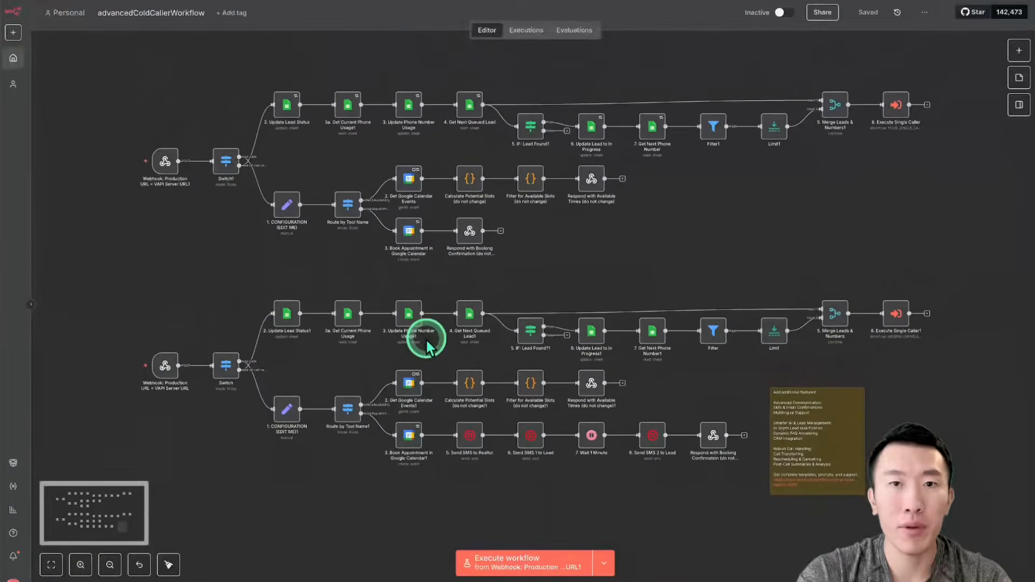
Step: Check the call status and call ended reason mappings in the upper flow's Update Lead Status node, and return to the canvas
{"action": "scroll", "coordinate": [521, 276], "scroll_direction": "up", "scroll_amount": 1}
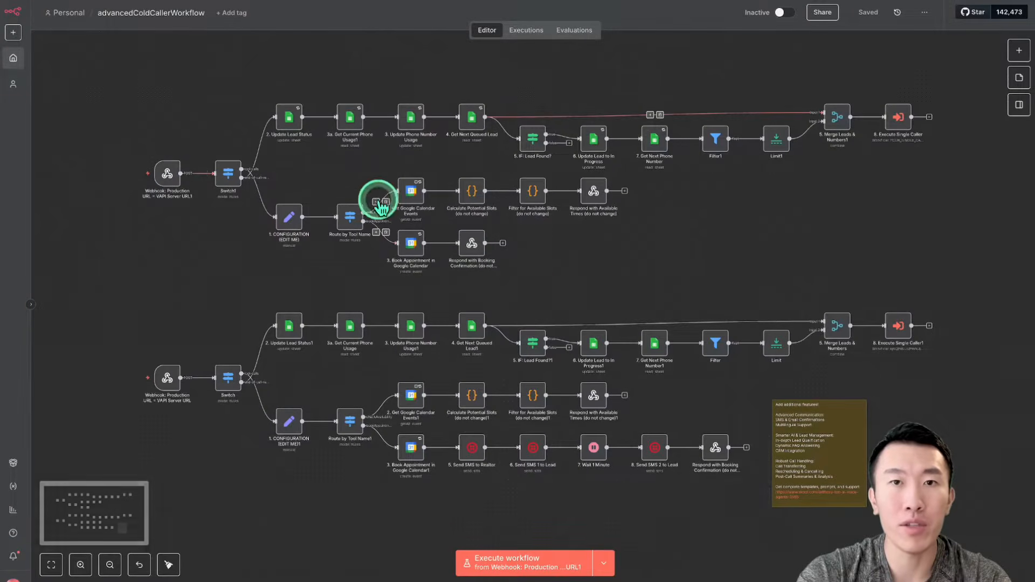
{"action": "scroll", "coordinate": [605, 201], "scroll_direction": "up", "scroll_amount": 1}
{"action": "scroll", "coordinate": [605, 200], "scroll_direction": "right", "scroll_amount": 1}
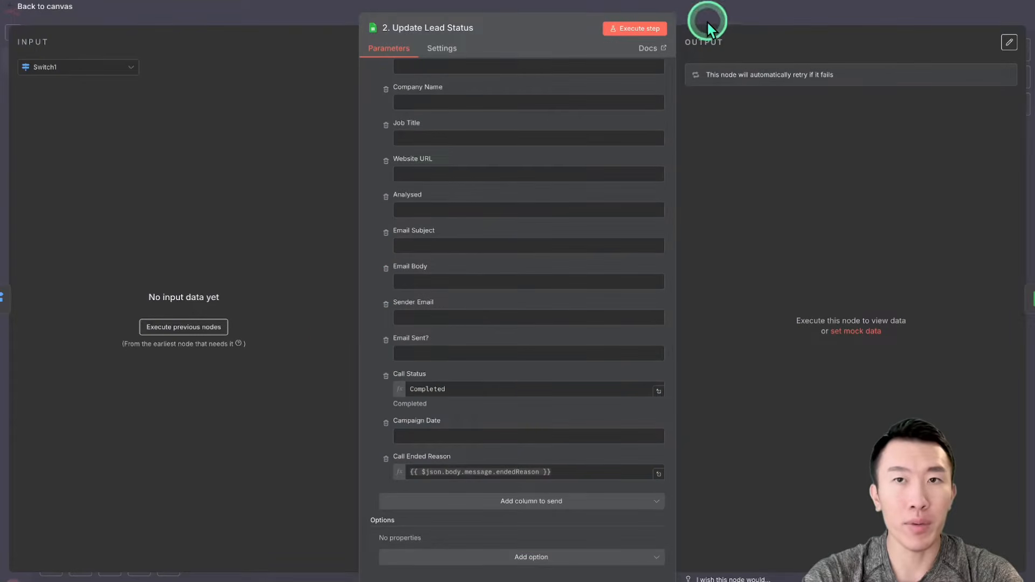
{"action": "left_click", "coordinate": [707, 20]}
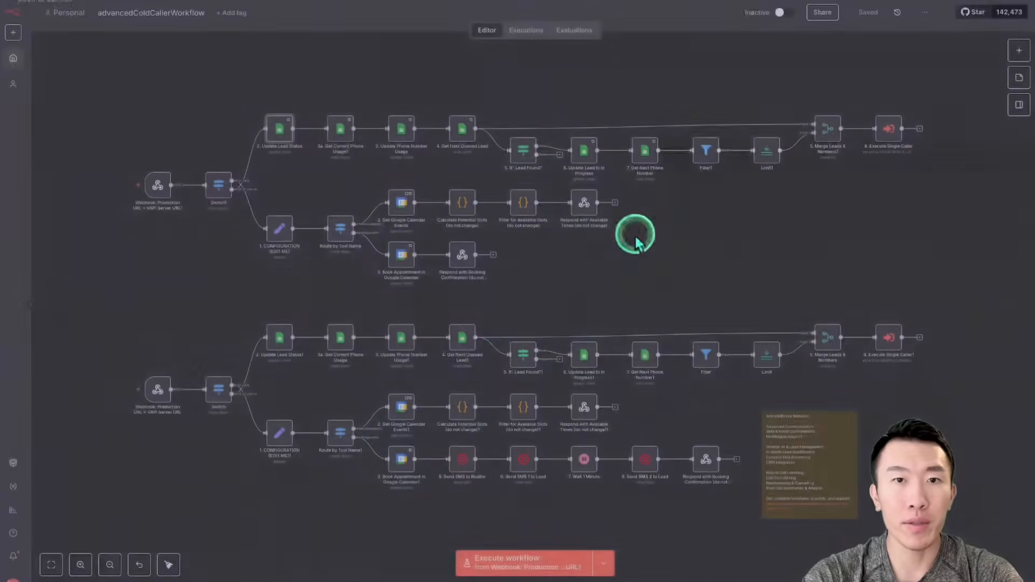
Step: Compare the end-of-call branches of both flows and reopen the upper Update Lead Status node to review its sheet settings
{"action": "scroll", "coordinate": [245, 380], "scroll_direction": "up", "scroll_amount": 5}
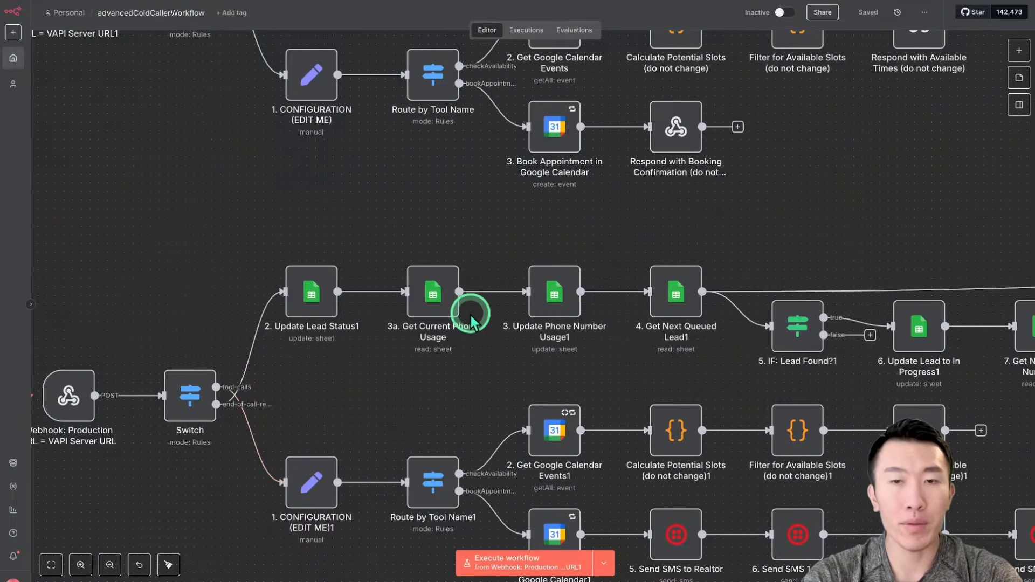
{"action": "scroll", "coordinate": [458, 312], "scroll_direction": "down", "scroll_amount": 4}
{"action": "scroll", "coordinate": [526, 307], "scroll_direction": "up", "scroll_amount": 1}
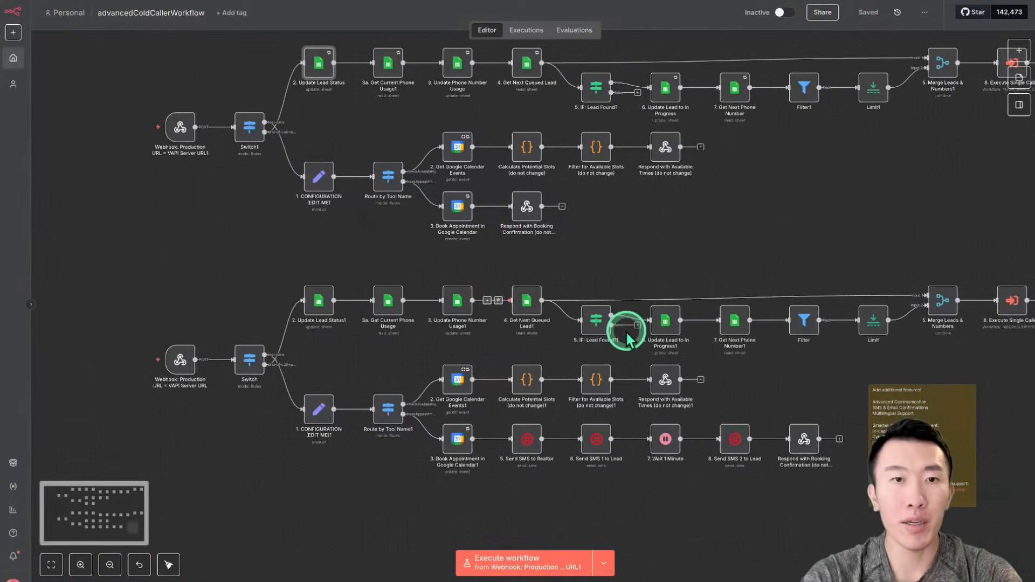
{"action": "scroll", "coordinate": [366, 323], "scroll_direction": "up", "scroll_amount": 2}
{"action": "scroll", "coordinate": [367, 324], "scroll_direction": "right", "scroll_amount": 1}
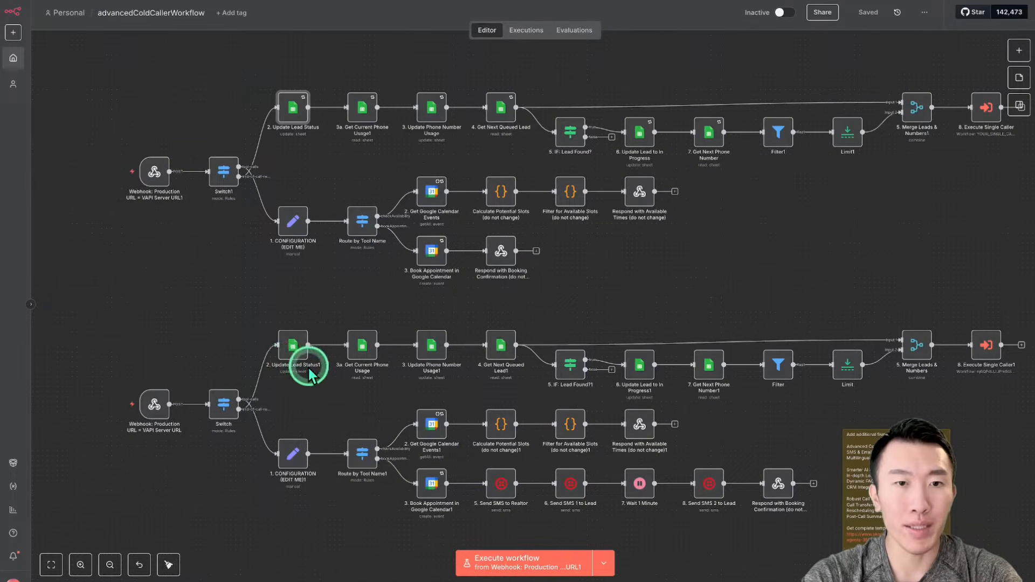
{"action": "scroll", "coordinate": [294, 371], "scroll_direction": "up", "scroll_amount": 2}
{"action": "scroll", "coordinate": [294, 371], "scroll_direction": "right", "scroll_amount": 1}
{"action": "scroll", "coordinate": [318, 245], "scroll_direction": "up", "scroll_amount": 2}
{"action": "scroll", "coordinate": [318, 245], "scroll_direction": "left", "scroll_amount": 1}
{"action": "double_click", "coordinate": [289, 193]}
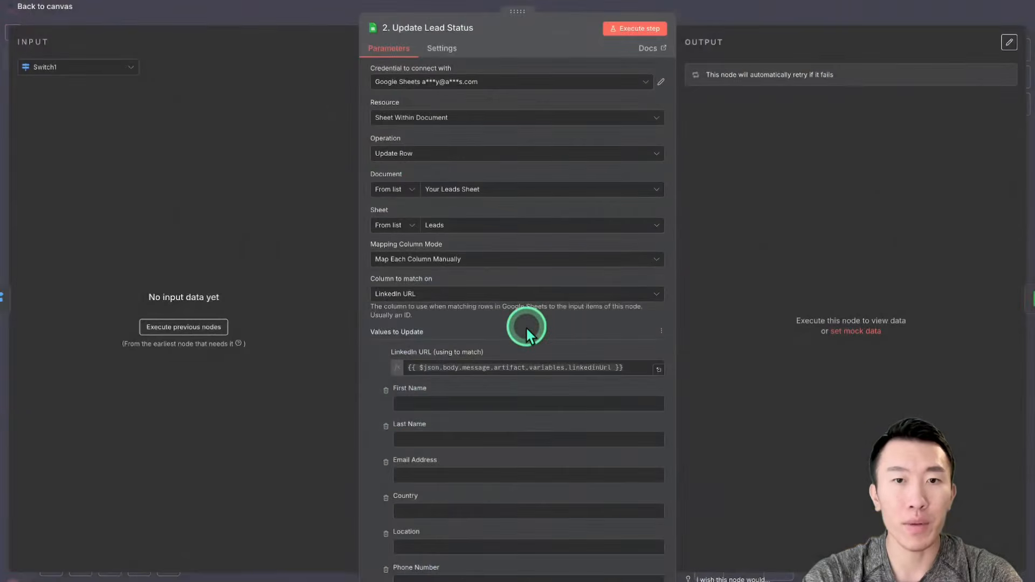
{"action": "scroll", "coordinate": [525, 326], "scroll_direction": "down", "scroll_amount": 10}
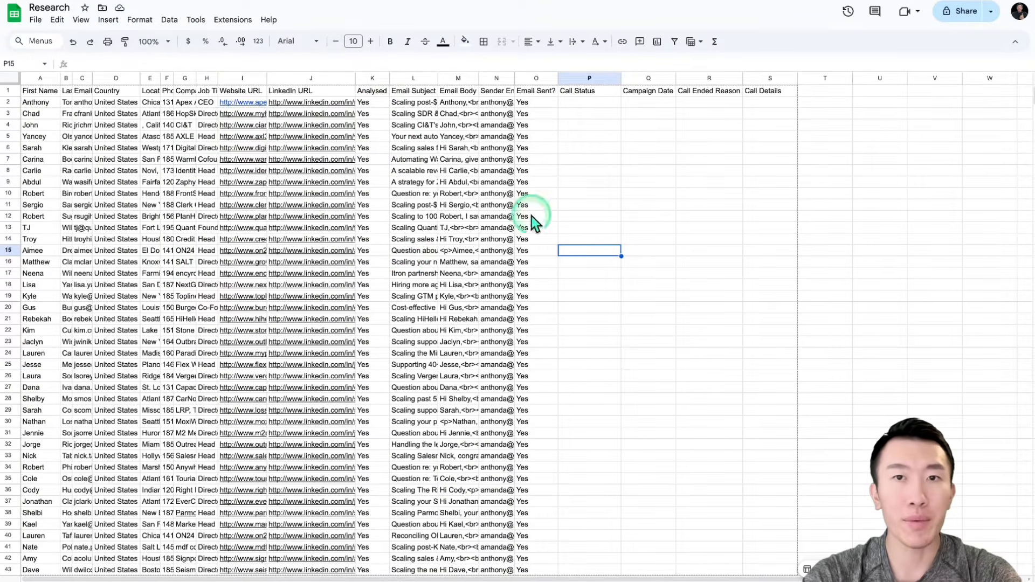
Step: In the Research sheet, highlight the Call Details cells S2:S37 and select cell S2
{"action": "left_click", "coordinate": [682, 263]}
{"action": "left_click", "coordinate": [618, 181]}
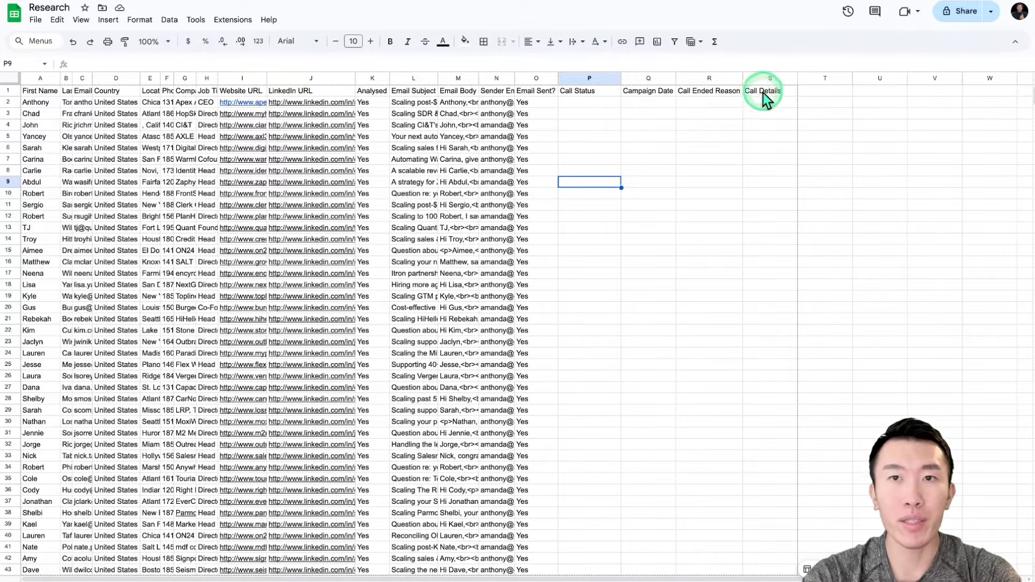
{"action": "left_click_drag", "start_coordinate": [767, 106], "coordinate": [782, 504]}
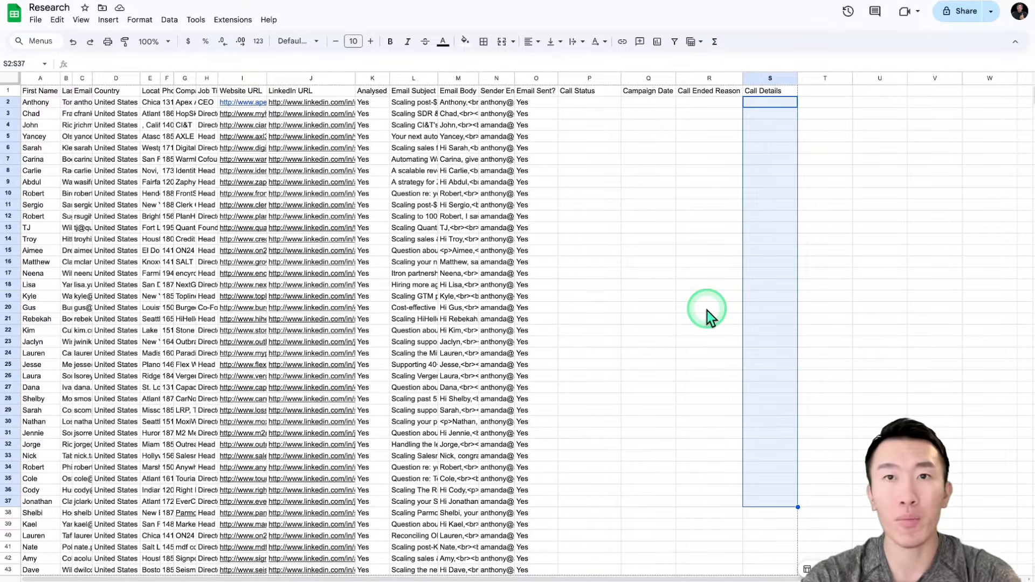
{"action": "left_click", "coordinate": [766, 103]}
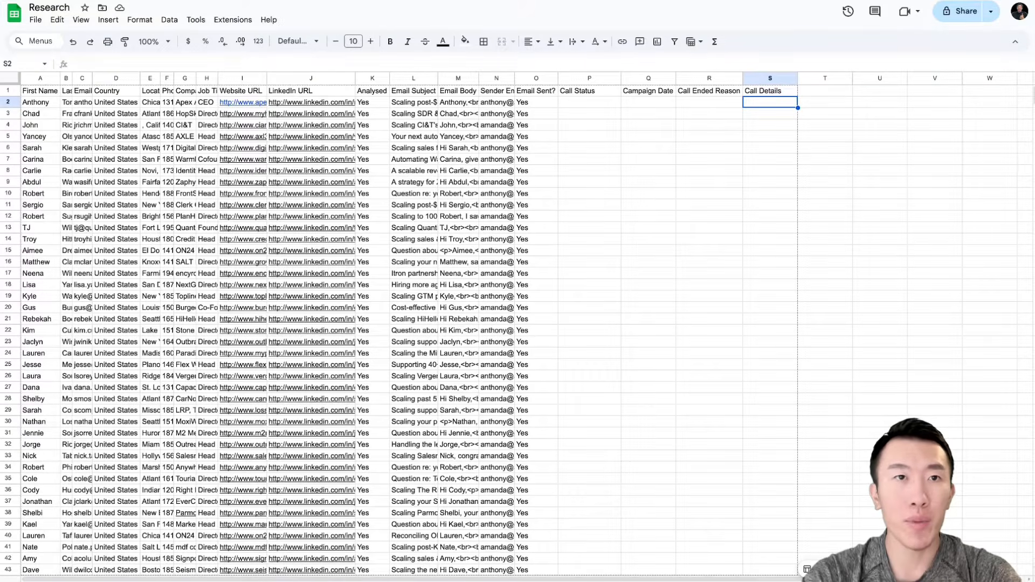
Step: Return to the workflow, close the Update Lead Status node, and review the values to update in the lower flow's Update Lead Status1 node
{"action": "left_click", "coordinate": [365, 117]}
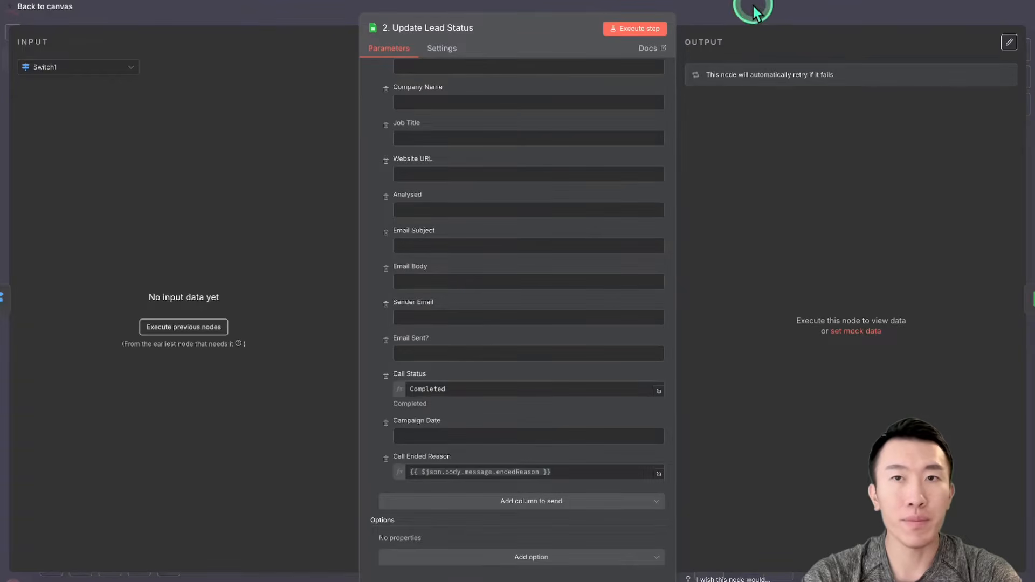
{"action": "left_click", "coordinate": [753, 11]}
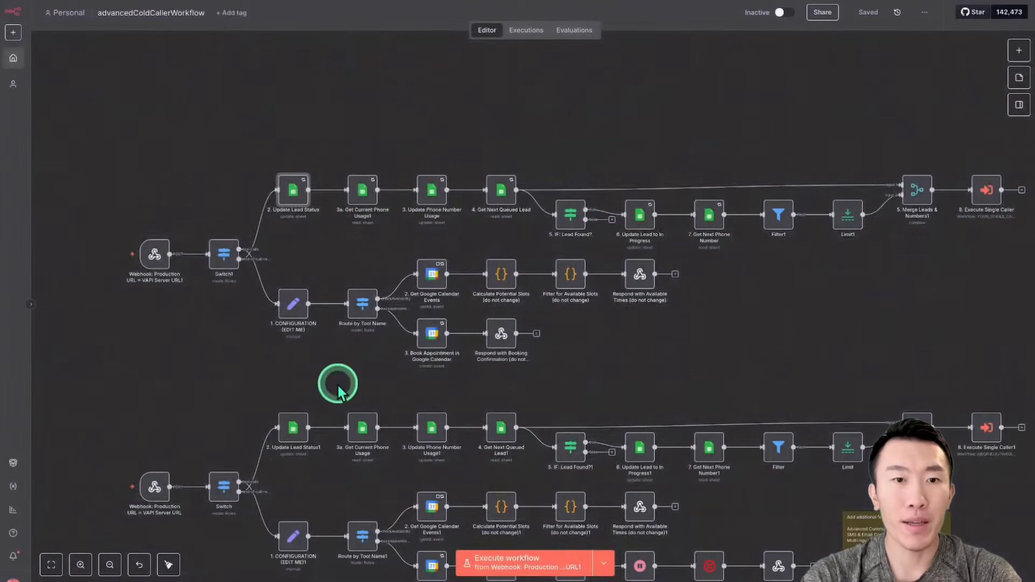
{"action": "scroll", "coordinate": [339, 380], "scroll_direction": "down", "scroll_amount": 5}
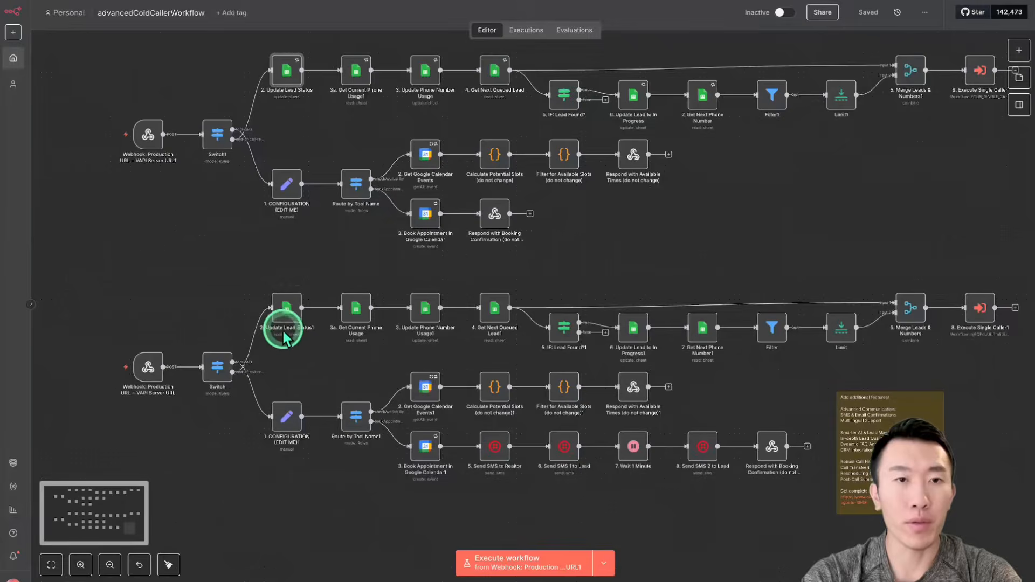
{"action": "left_click", "coordinate": [287, 311]}
{"action": "double_click", "coordinate": [287, 315]}
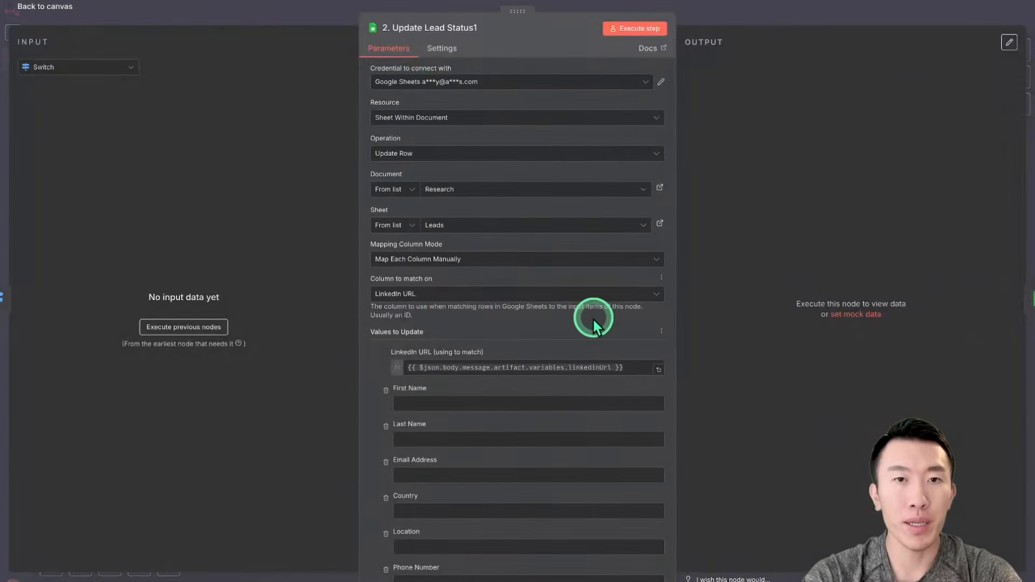
{"action": "scroll", "coordinate": [593, 317], "scroll_direction": "down", "scroll_amount": 10}
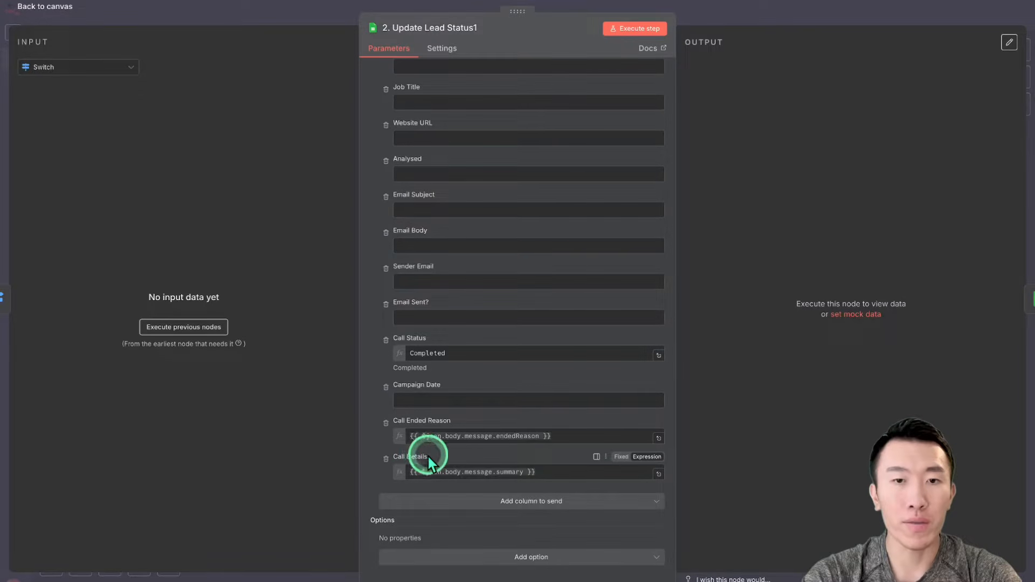
Step: Inspect the Call Details expression {{ $json.body.message.summary }} in the Update Lead Status1 node
{"action": "left_click_drag", "start_coordinate": [413, 473], "coordinate": [600, 473]}
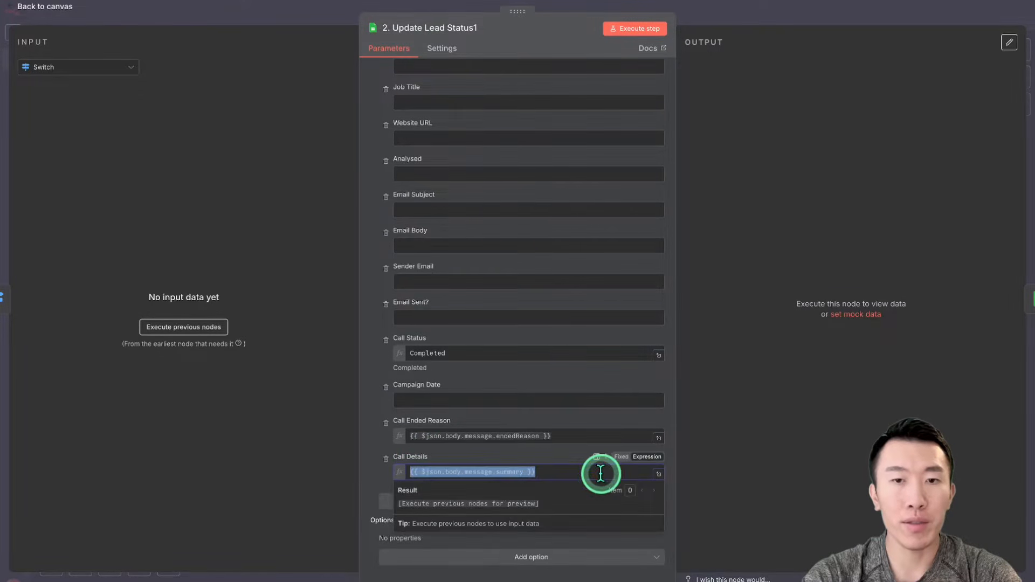
{"action": "left_click", "coordinate": [552, 465]}
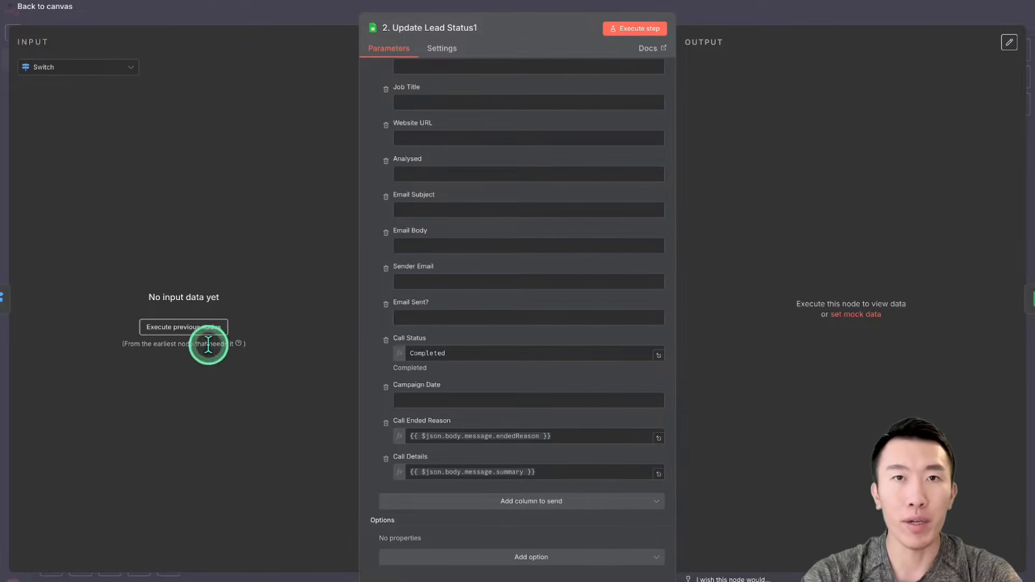
{"action": "left_click_drag", "start_coordinate": [100, 358], "coordinate": [575, 506]}
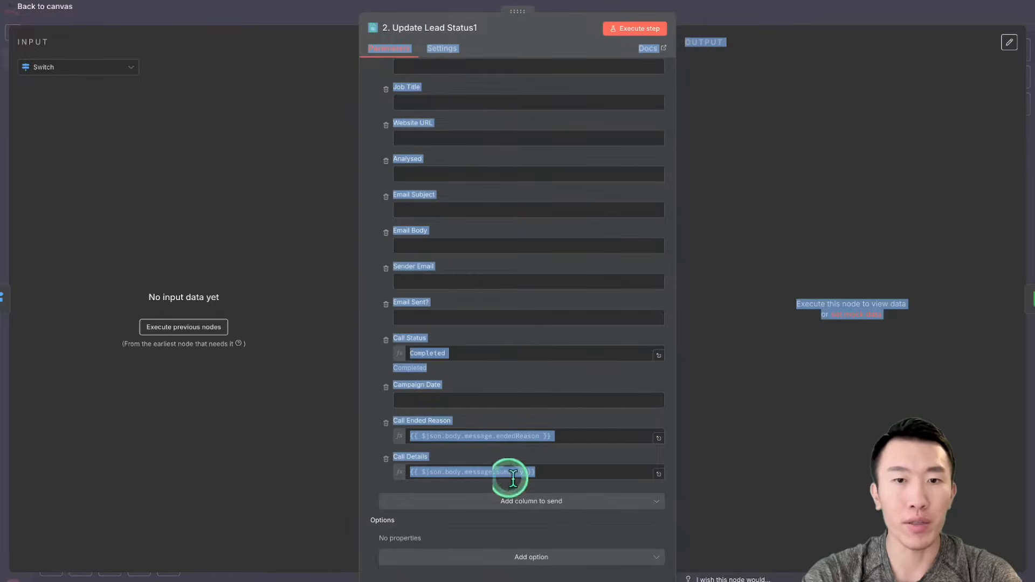
{"action": "left_click", "coordinate": [544, 456]}
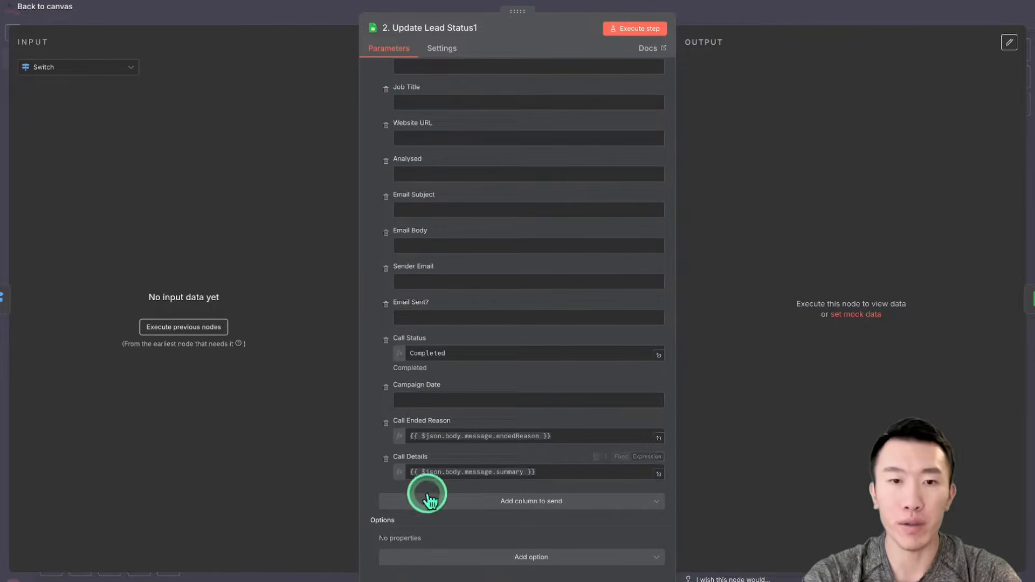
{"action": "left_click_drag", "start_coordinate": [492, 472], "coordinate": [507, 472]}
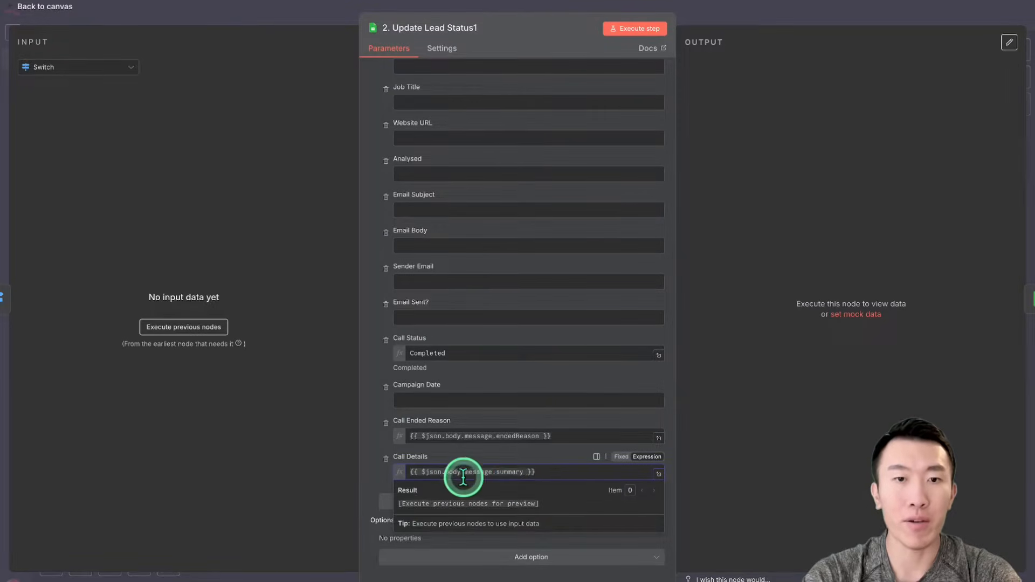
{"action": "left_click", "coordinate": [490, 458]}
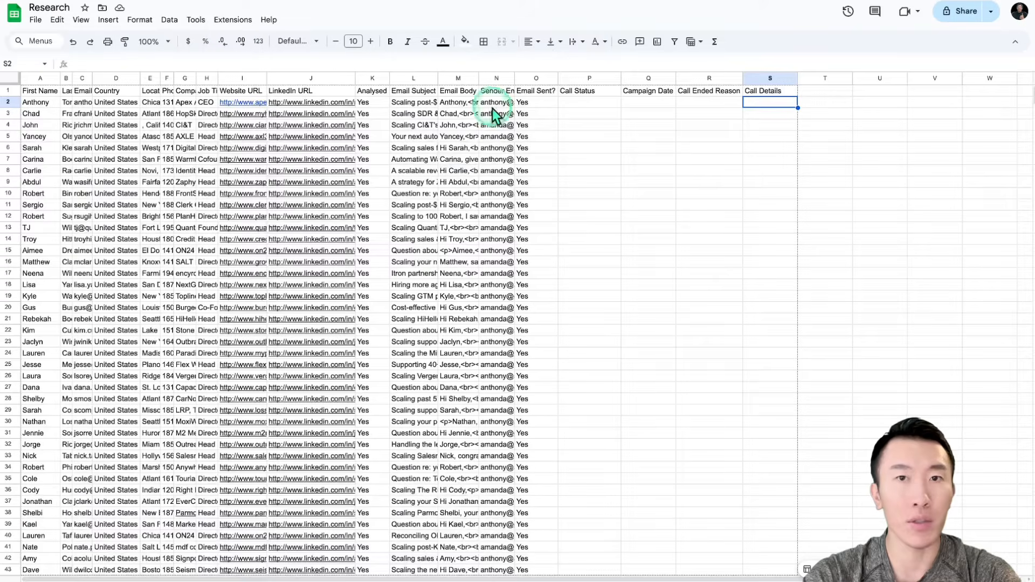
Step: Highlight the Call Details column cells in the Research sheet and return to the advancedColdCallerWorkflow canvas
{"action": "left_click_drag", "start_coordinate": [772, 111], "coordinate": [776, 412]}
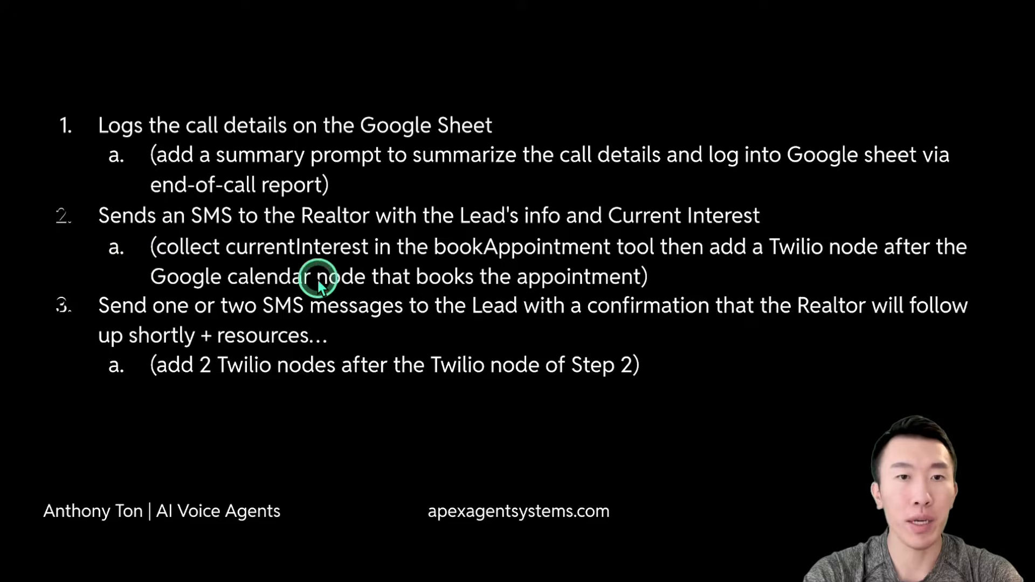
{"action": "left_click", "coordinate": [492, 298]}
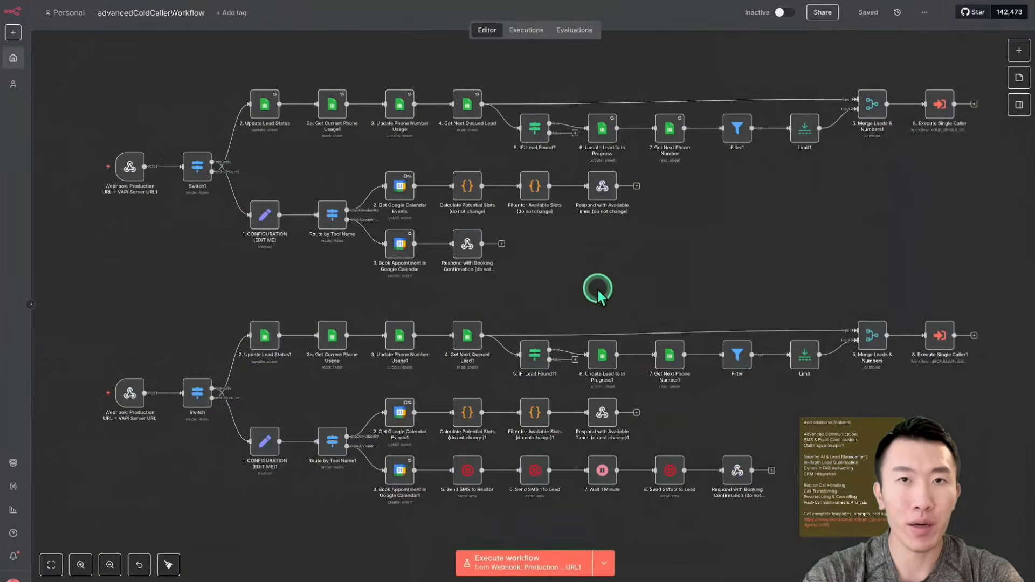
Step: Open the lower flow's 5. Send SMS to Realtor node and check its available Twilio credentials, keeping the existing one selected
{"action": "scroll", "coordinate": [597, 288], "scroll_direction": "down", "scroll_amount": 3}
{"action": "scroll", "coordinate": [598, 289], "scroll_direction": "down", "scroll_amount": 1}
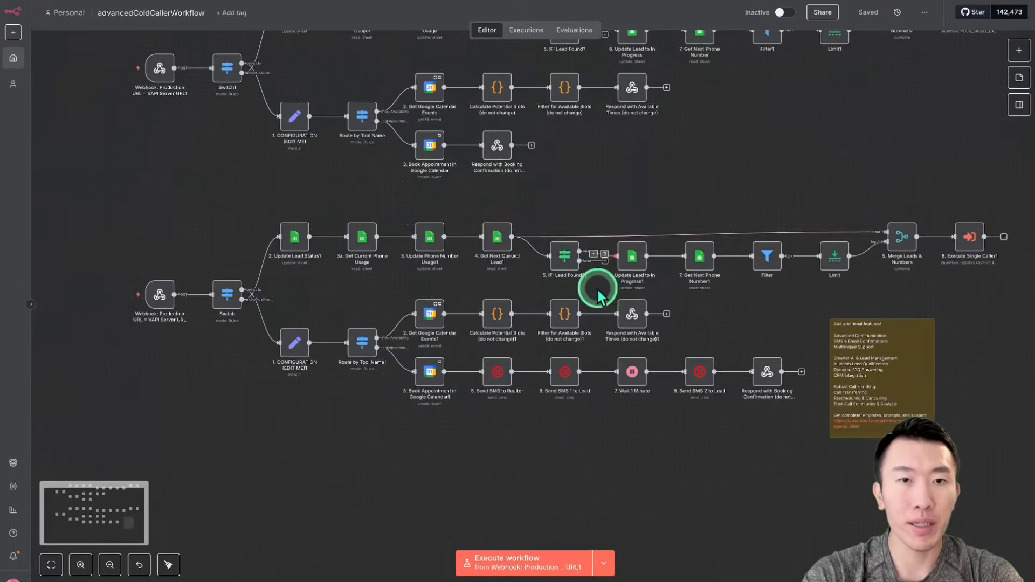
{"action": "scroll", "coordinate": [598, 288], "scroll_direction": "up", "scroll_amount": 3}
{"action": "scroll", "coordinate": [598, 288], "scroll_direction": "down", "scroll_amount": 1}
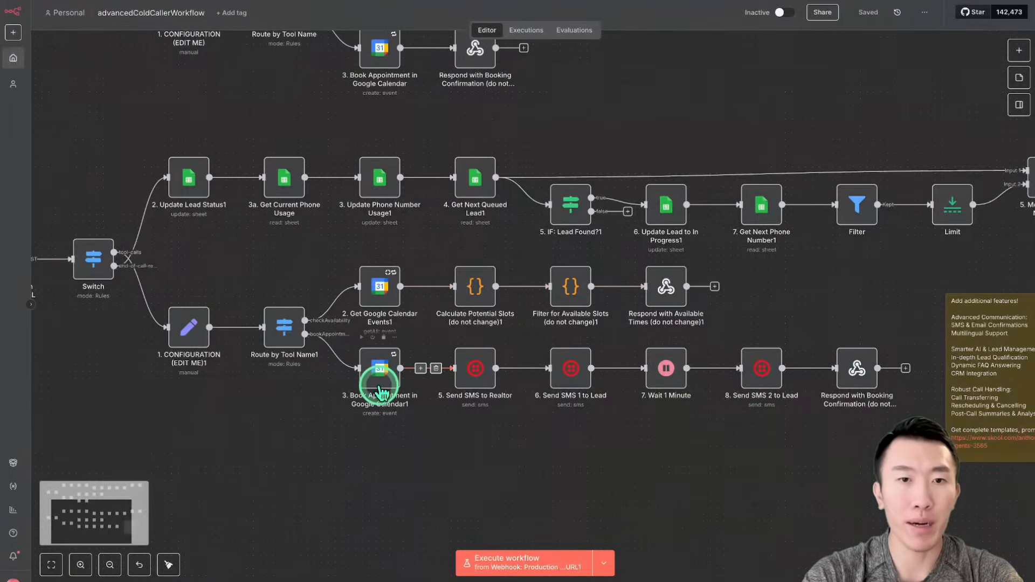
{"action": "scroll", "coordinate": [371, 377], "scroll_direction": "left", "scroll_amount": 5}
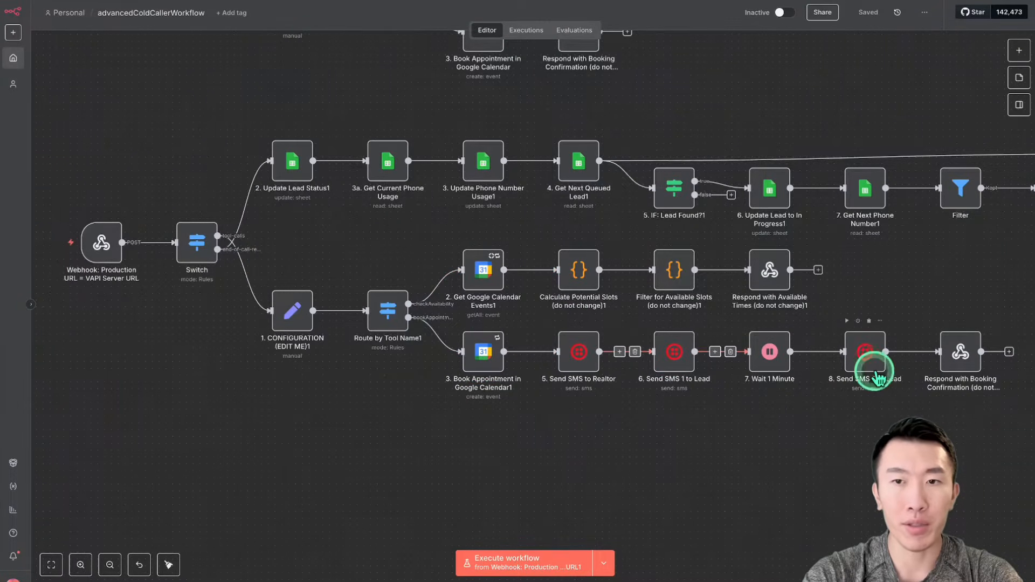
{"action": "scroll", "coordinate": [597, 402], "scroll_direction": "up", "scroll_amount": 1}
{"action": "scroll", "coordinate": [596, 402], "scroll_direction": "up", "scroll_amount": 3}
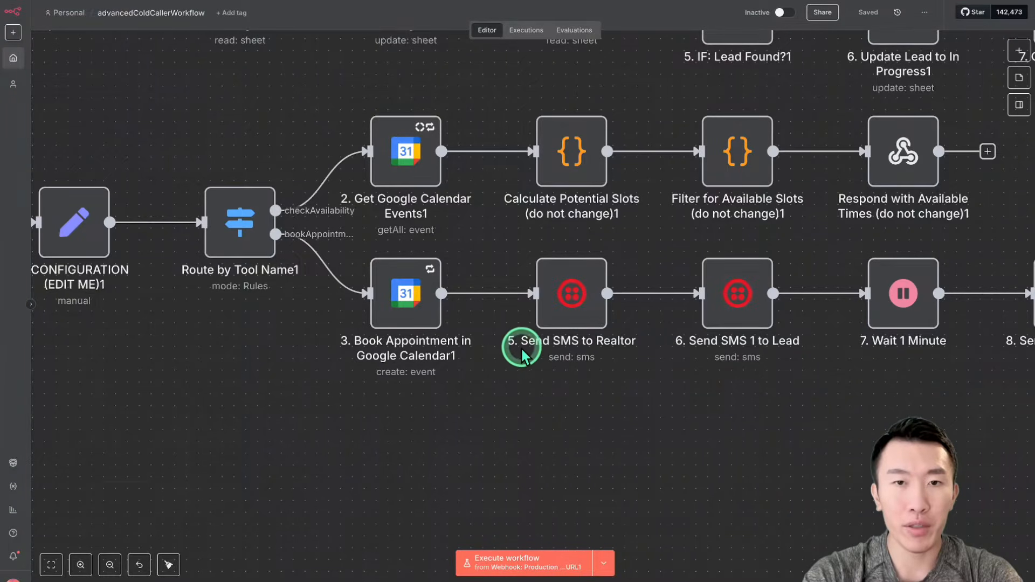
{"action": "left_click", "coordinate": [573, 304]}
{"action": "double_click", "coordinate": [572, 304]}
{"action": "left_click", "coordinate": [531, 83]}
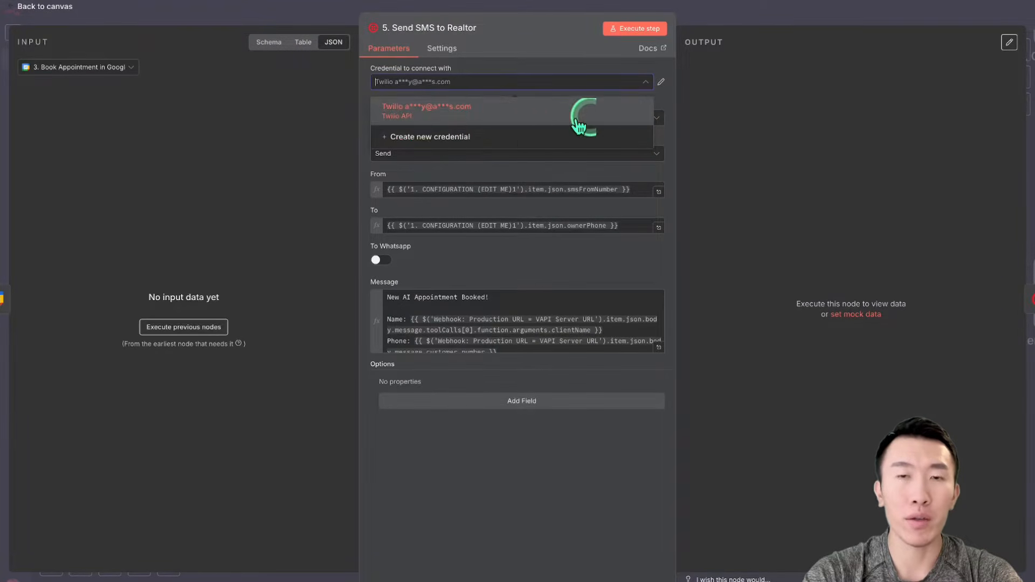
{"action": "left_click", "coordinate": [554, 114]}
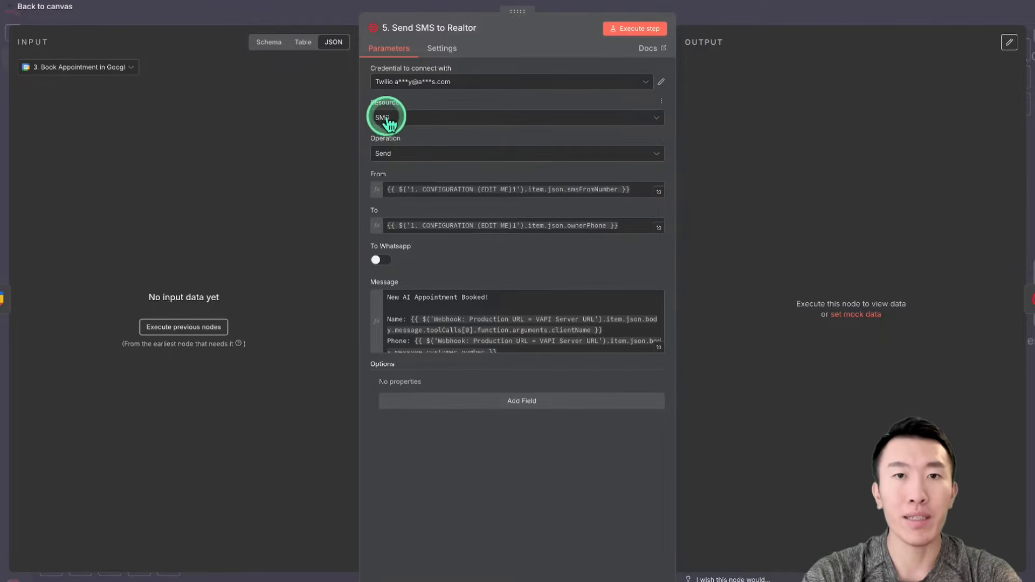
Step: Inspect the From and To expressions of the Send SMS to Realtor node, highlighting the smsFromNumber and ownerPhone references
{"action": "left_click_drag", "start_coordinate": [438, 189], "coordinate": [735, 193]}
{"action": "left_click", "coordinate": [743, 192]}
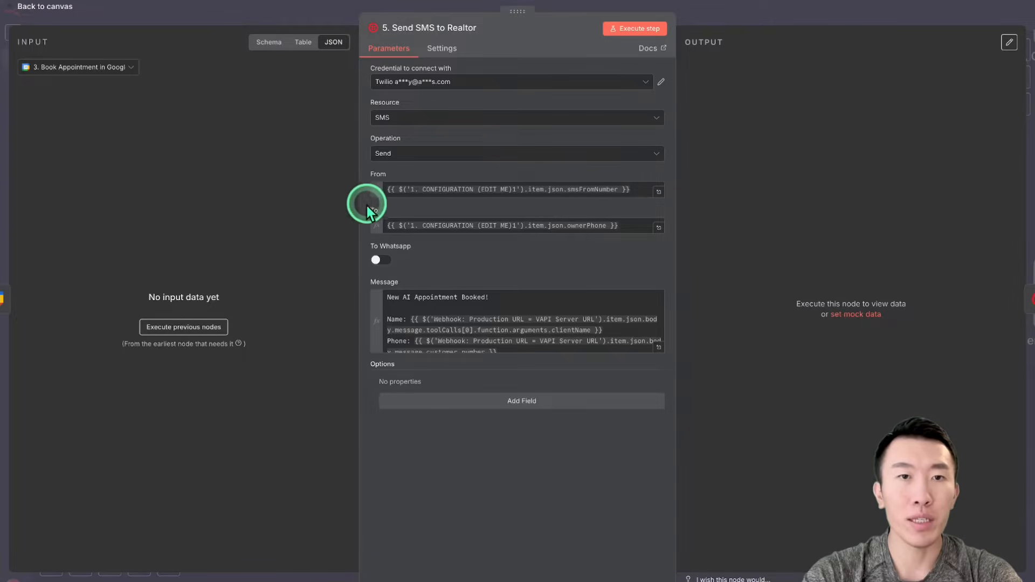
{"action": "left_click_drag", "start_coordinate": [413, 226], "coordinate": [713, 227]}
{"action": "left_click", "coordinate": [789, 219]}
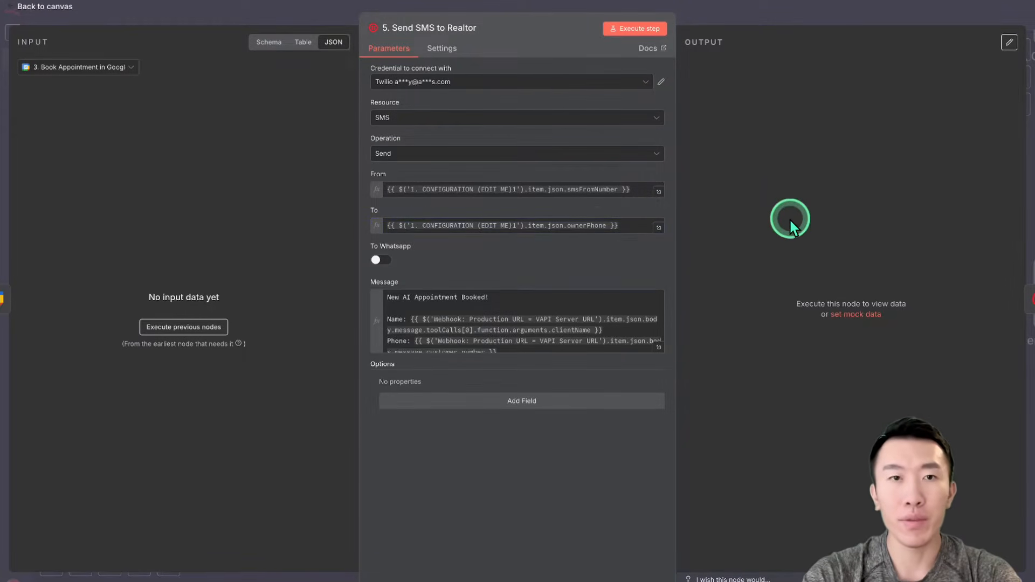
{"action": "left_click_drag", "start_coordinate": [470, 189], "coordinate": [733, 181]}
{"action": "left_click", "coordinate": [743, 180]}
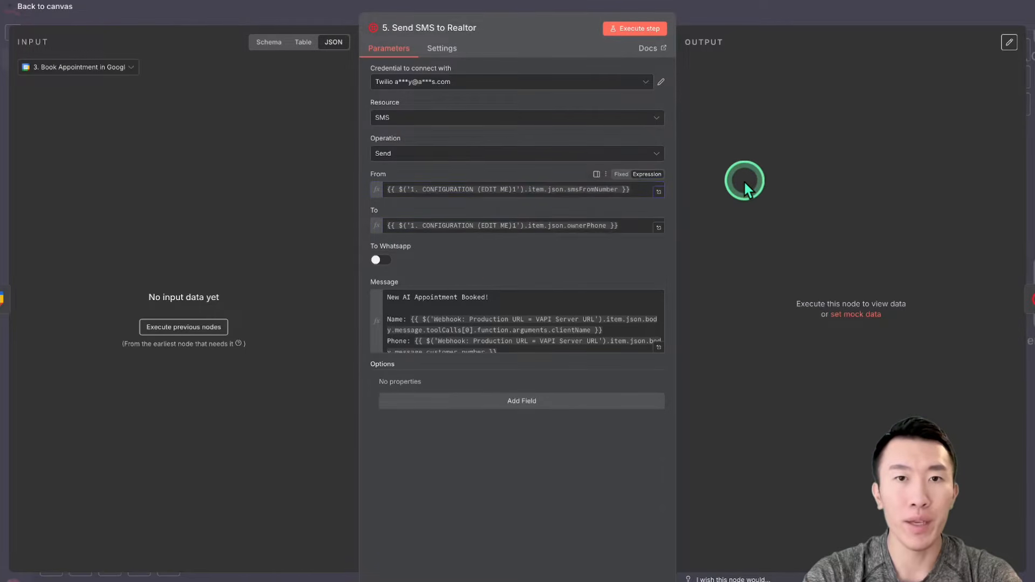
{"action": "left_click_drag", "start_coordinate": [470, 225], "coordinate": [629, 227]}
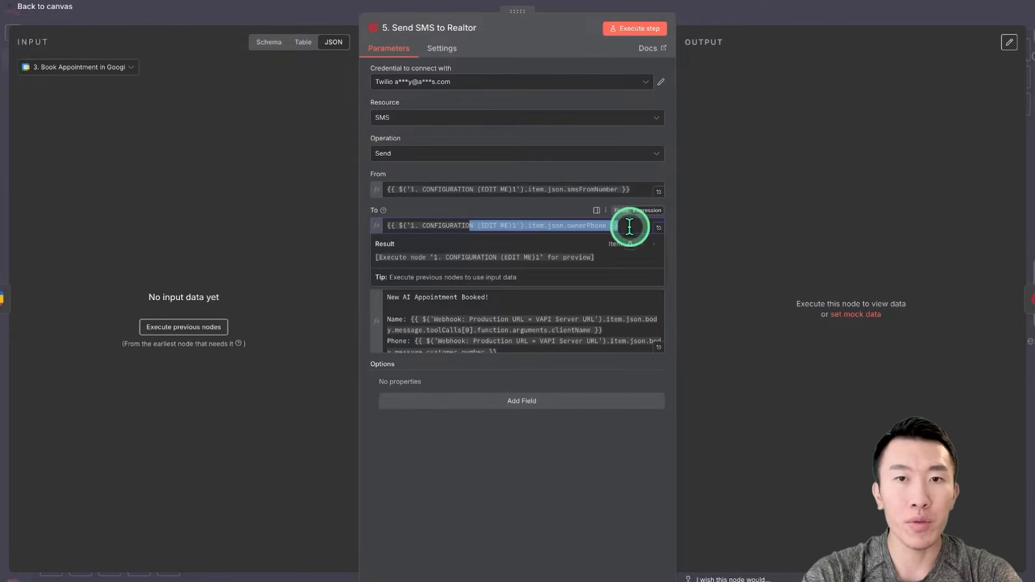
{"action": "left_click", "coordinate": [777, 212]}
{"action": "left_click", "coordinate": [569, 220]}
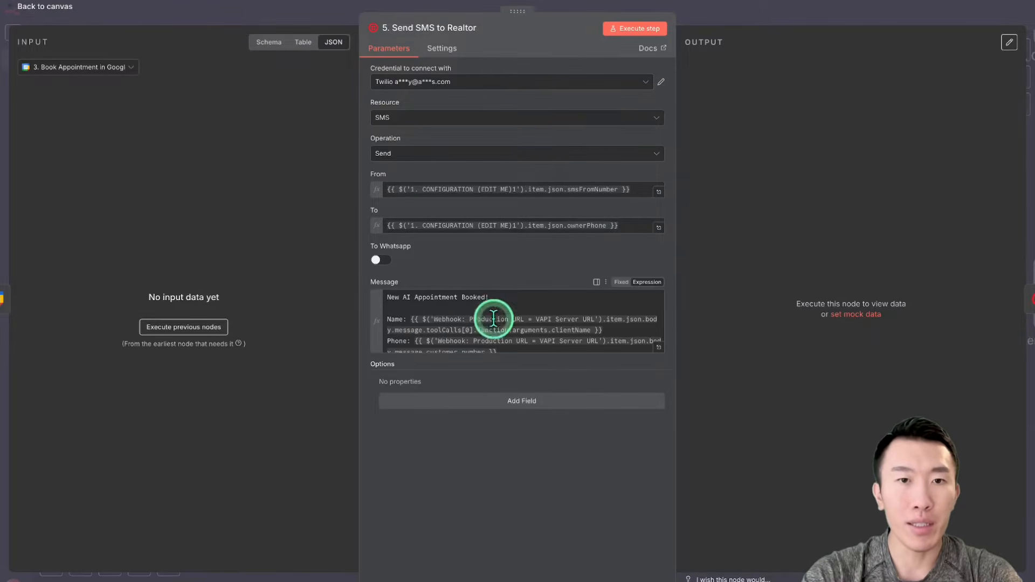
Step: Change the first line of the realtor SMS message to "New Realtor Appointment Booked!"
{"action": "left_click_drag", "start_coordinate": [415, 297], "coordinate": [506, 297]}
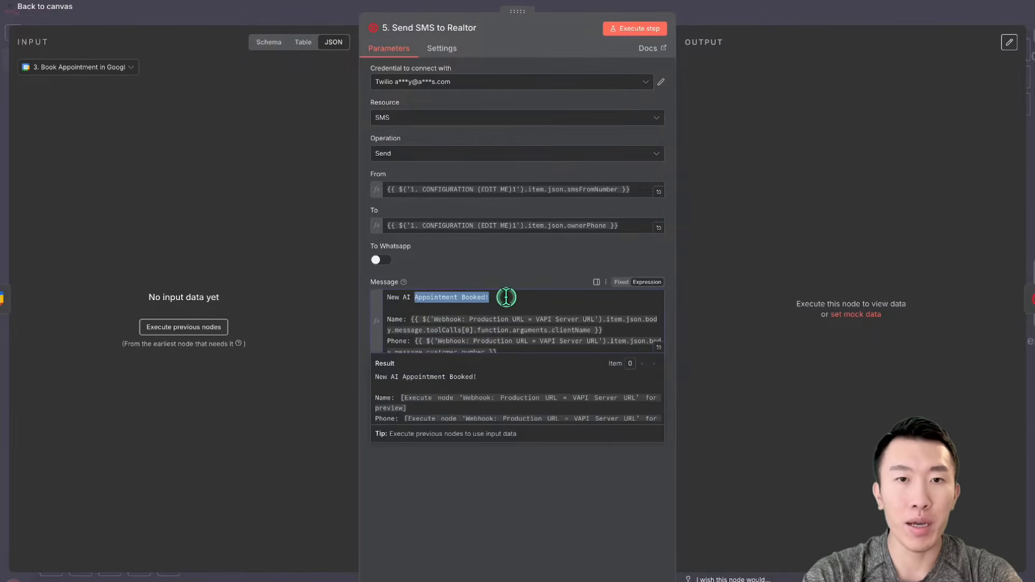
{"action": "left_click", "coordinate": [506, 297]}
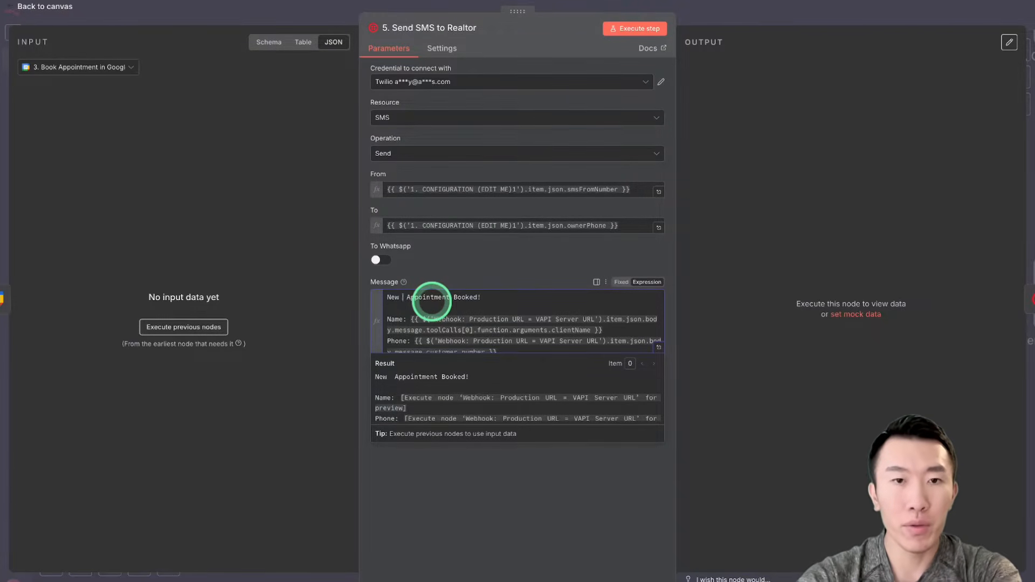
{"action": "left_click", "coordinate": [496, 288]}
Step: Review the Name, Phone and Interest expressions in the realtor SMS message and close the expression preview
{"action": "scroll", "coordinate": [531, 304], "scroll_direction": "down", "scroll_amount": 1}
{"action": "scroll", "coordinate": [530, 304], "scroll_direction": "down", "scroll_amount": 1}
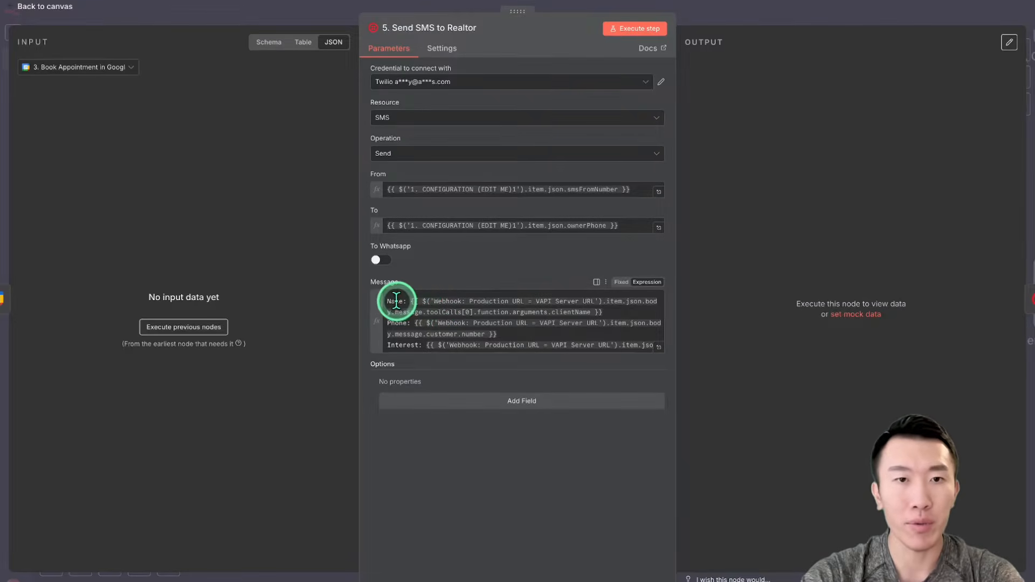
{"action": "scroll", "coordinate": [447, 317], "scroll_direction": "down", "scroll_amount": 1}
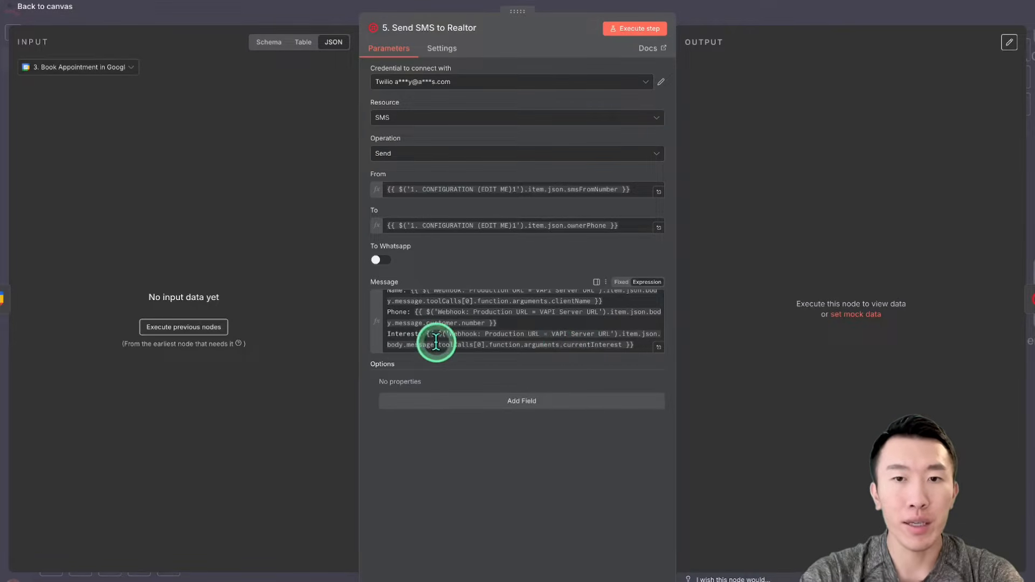
{"action": "left_click", "coordinate": [520, 334]}
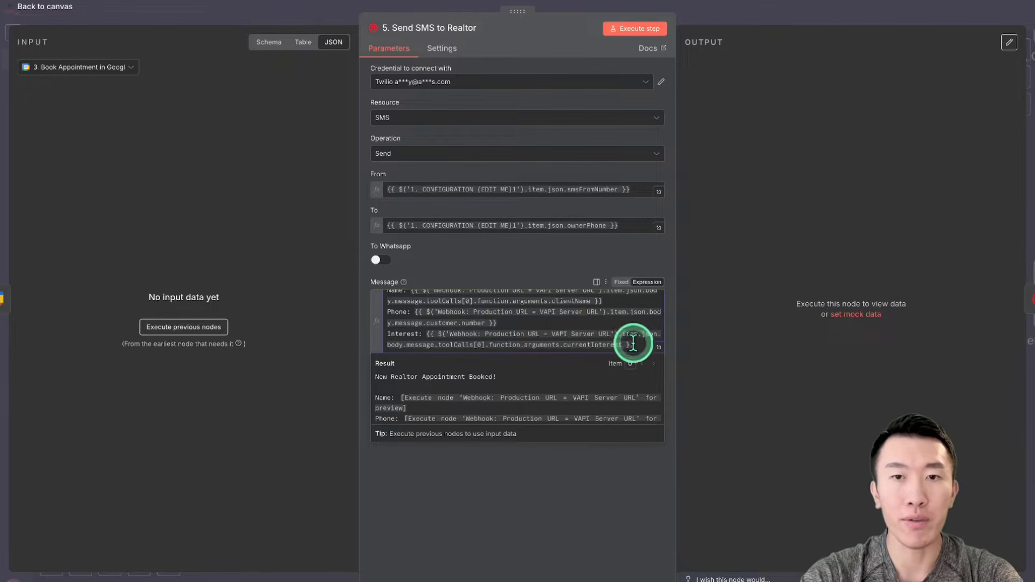
{"action": "left_click", "coordinate": [565, 345]}
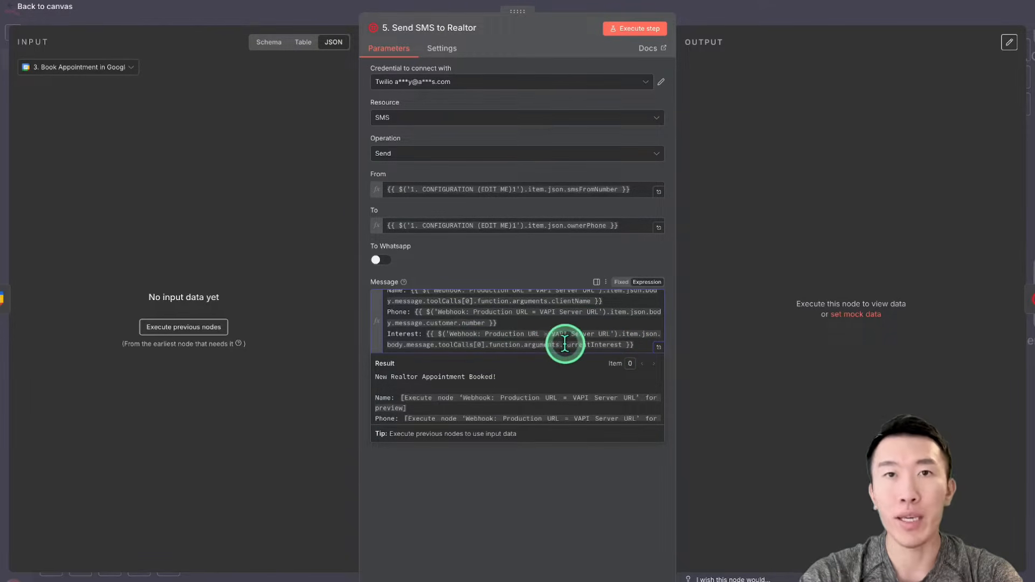
{"action": "scroll", "coordinate": [555, 323], "scroll_direction": "up", "scroll_amount": 2}
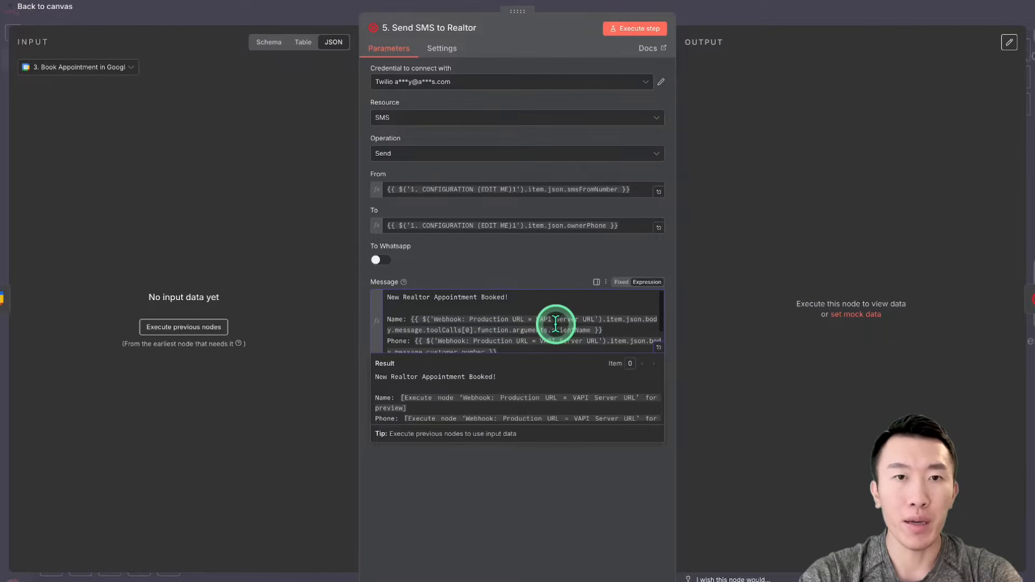
{"action": "left_click", "coordinate": [536, 268]}
Step: Highlight the 1. CONFIGURATION (EDIT ME)1 reference in the From expression and return to the canvas
{"action": "left_click_drag", "start_coordinate": [446, 189], "coordinate": [688, 189]}
{"action": "left_click", "coordinate": [741, 178]}
{"action": "left_click_drag", "start_coordinate": [514, 189], "coordinate": [632, 189]}
{"action": "left_click", "coordinate": [726, 183]}
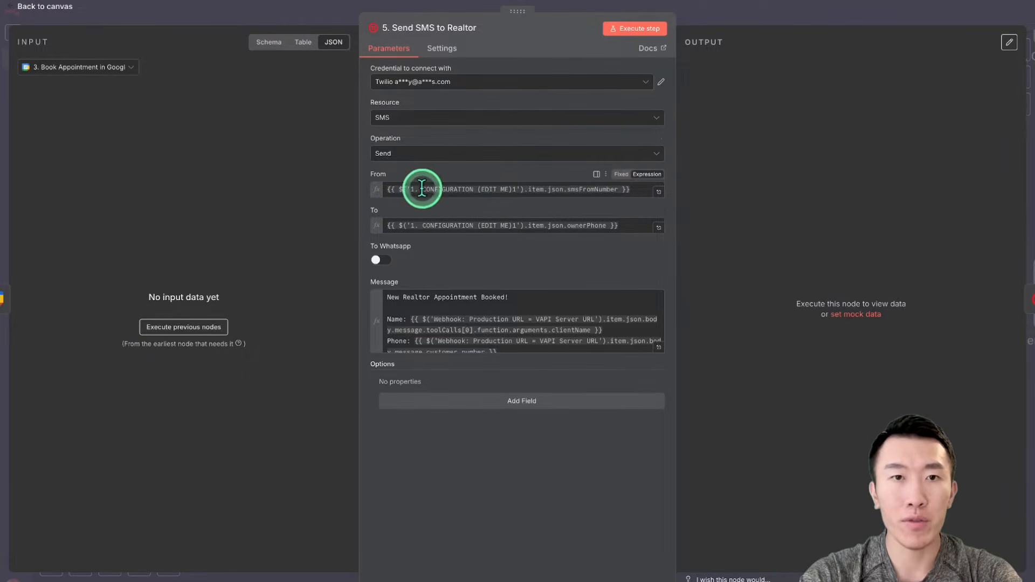
{"action": "left_click_drag", "start_coordinate": [410, 190], "coordinate": [440, 188]}
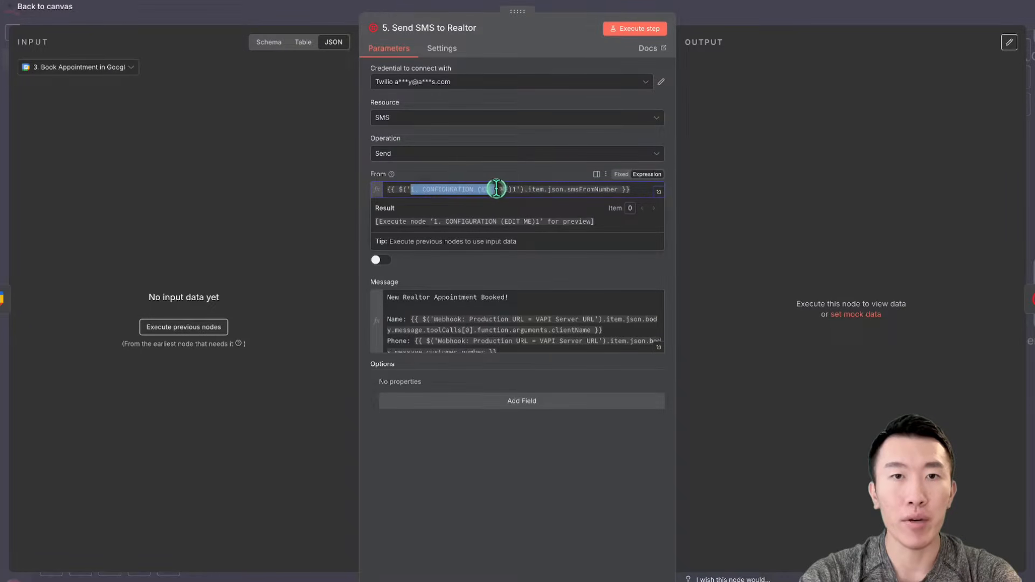
{"action": "left_click", "coordinate": [775, 21]}
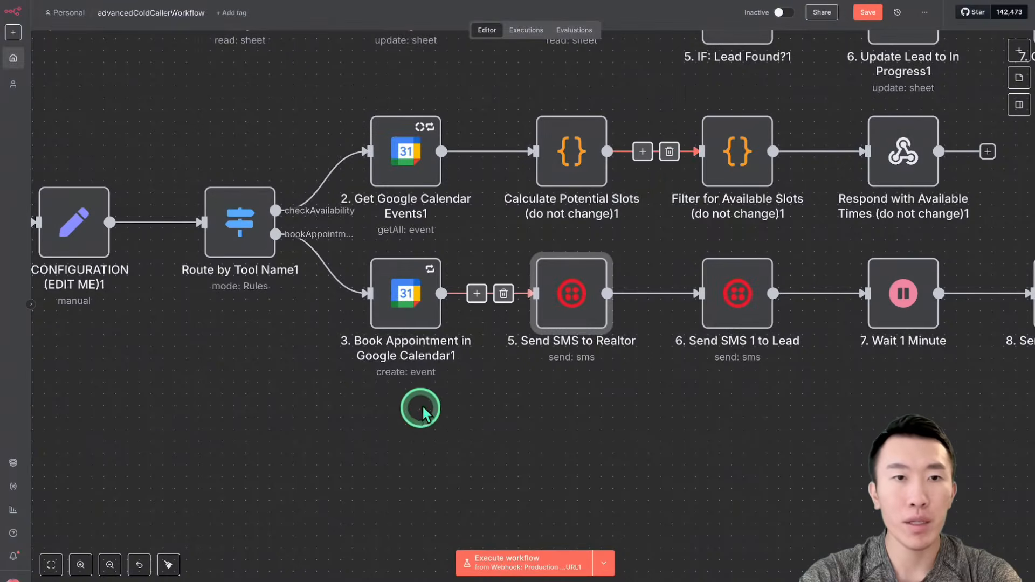
Step: Open the lower flow's 1. CONFIGURATION (EDIT ME)1 node and review its fields through resource2_URL
{"action": "scroll", "coordinate": [411, 416], "scroll_direction": "up", "scroll_amount": 5}
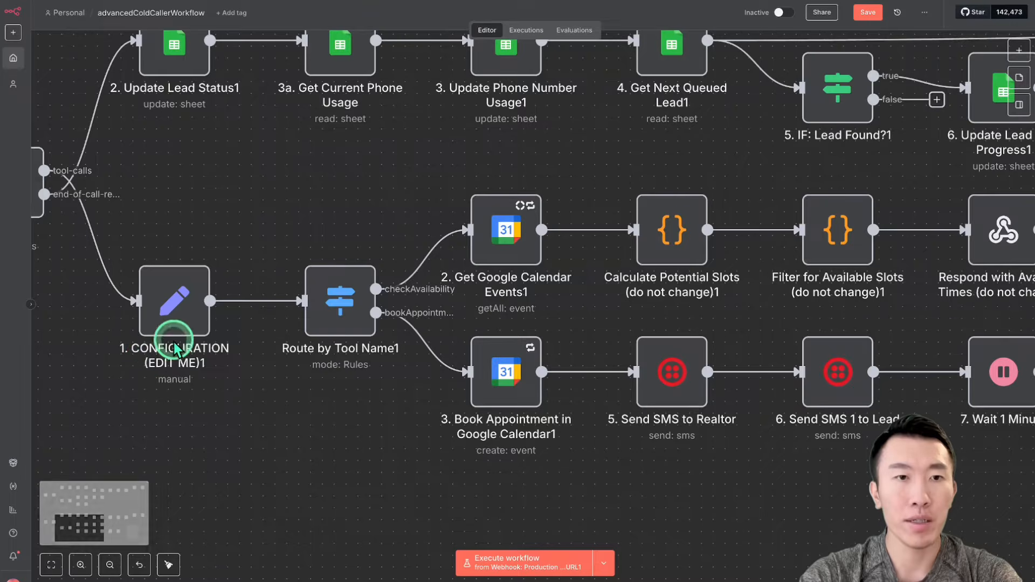
{"action": "double_click", "coordinate": [174, 318]}
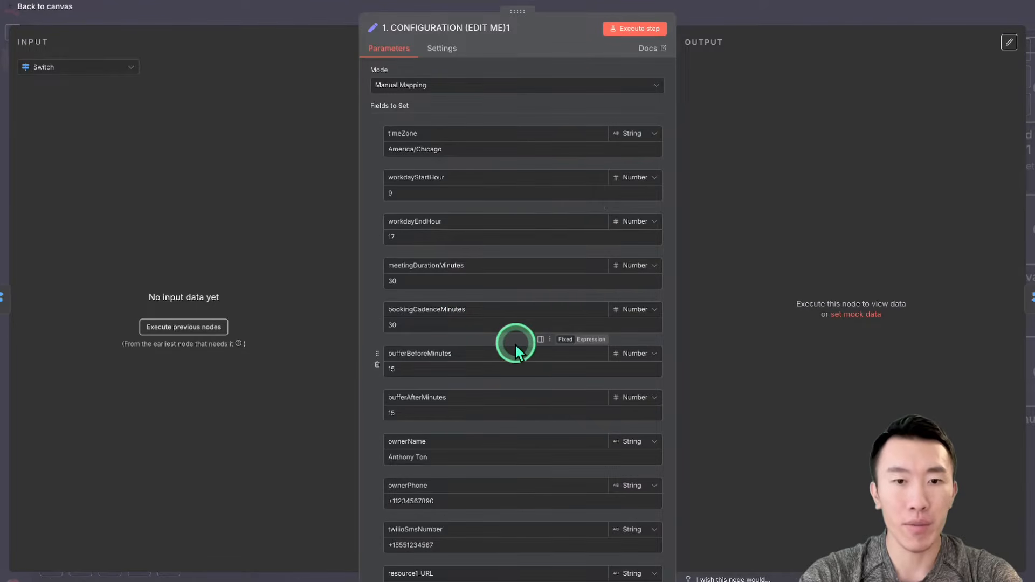
{"action": "scroll", "coordinate": [515, 344], "scroll_direction": "down", "scroll_amount": 2}
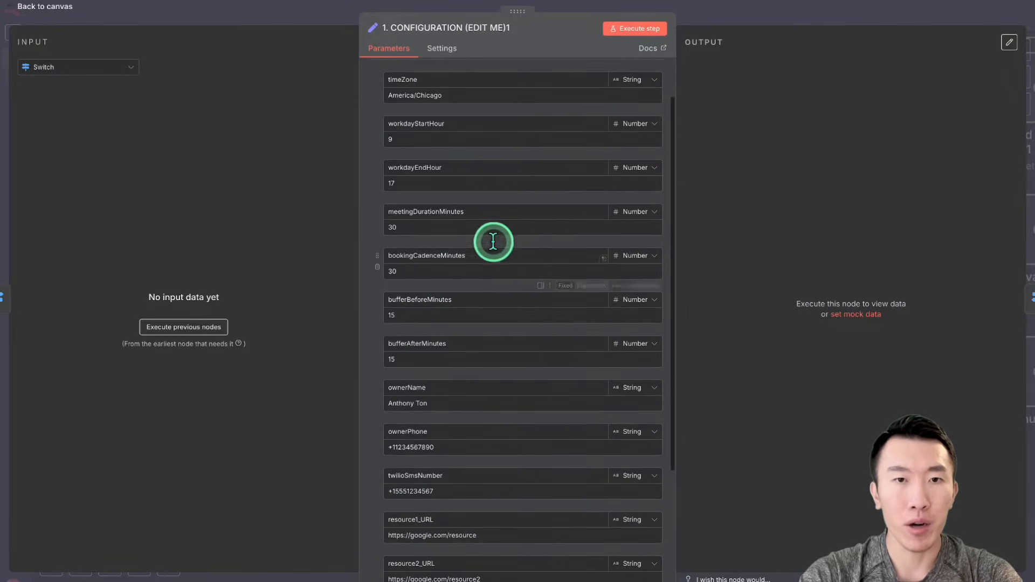
{"action": "scroll", "coordinate": [500, 348], "scroll_direction": "down", "scroll_amount": 6}
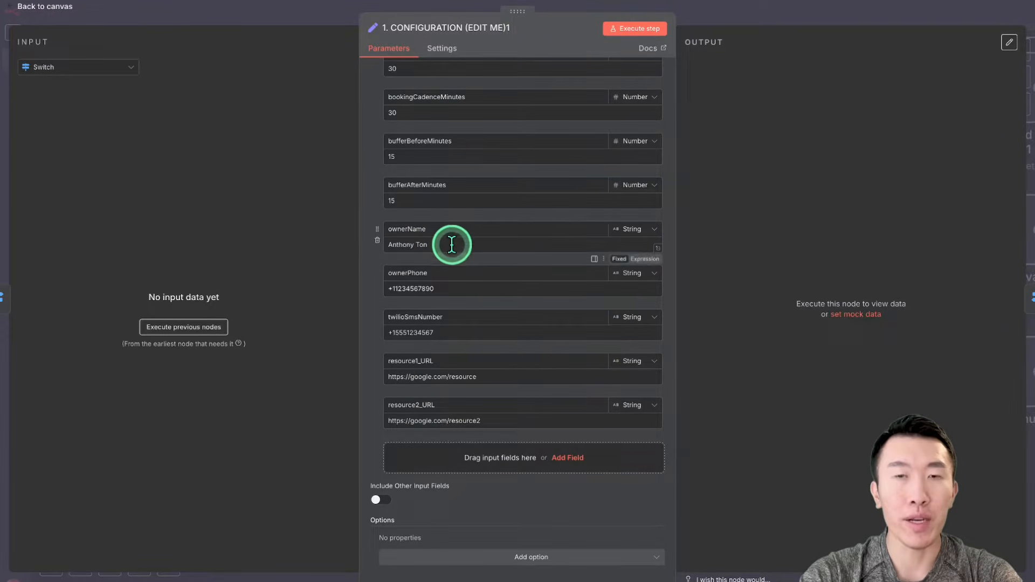
Step: Highlight the values of the ownerName, ownerPhone and twilioSmsNumber fields in the configuration node
{"action": "left_click_drag", "start_coordinate": [451, 244], "coordinate": [346, 243]}
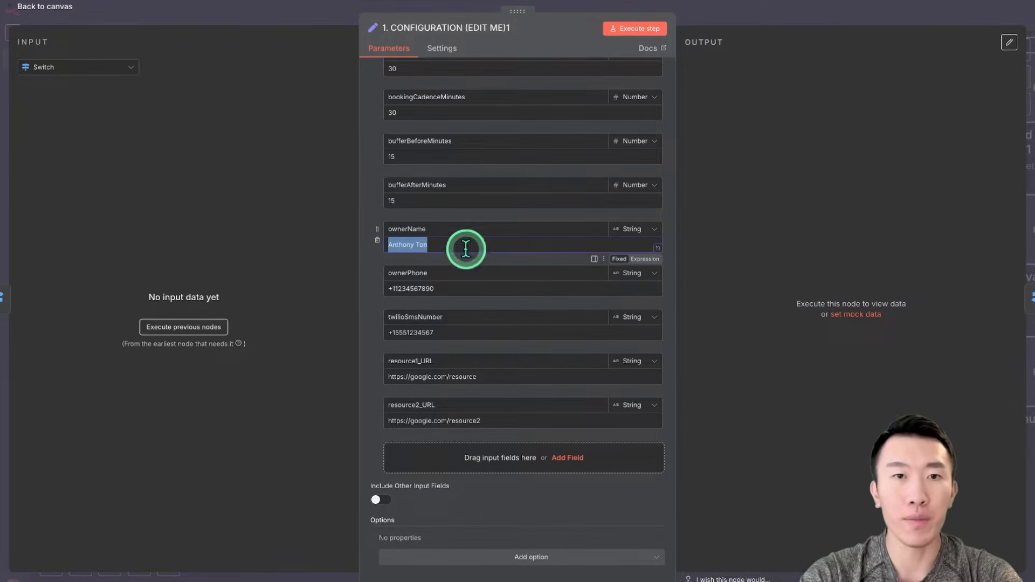
{"action": "left_click_drag", "start_coordinate": [463, 291], "coordinate": [331, 291]}
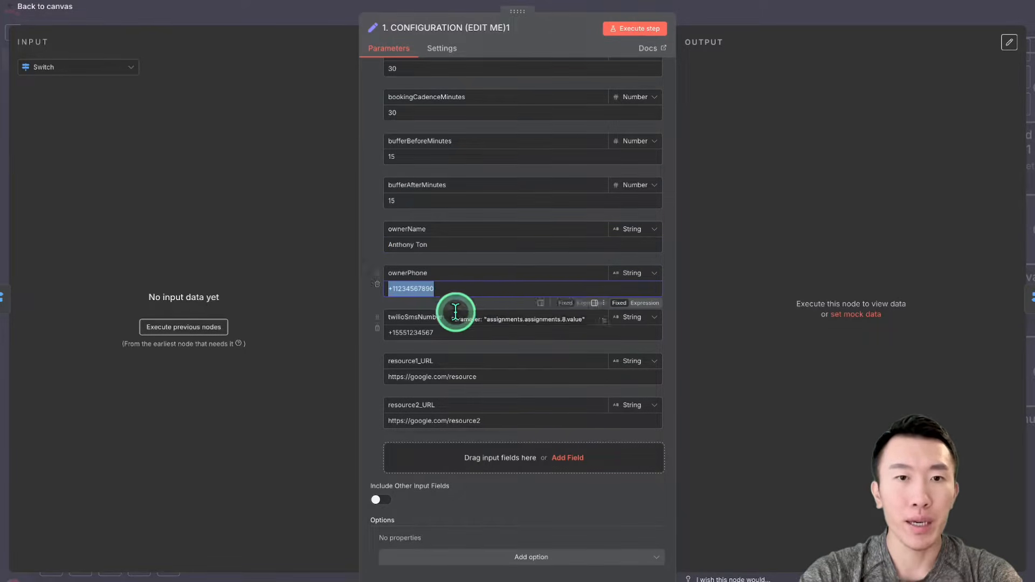
{"action": "left_click_drag", "start_coordinate": [456, 332], "coordinate": [337, 327]}
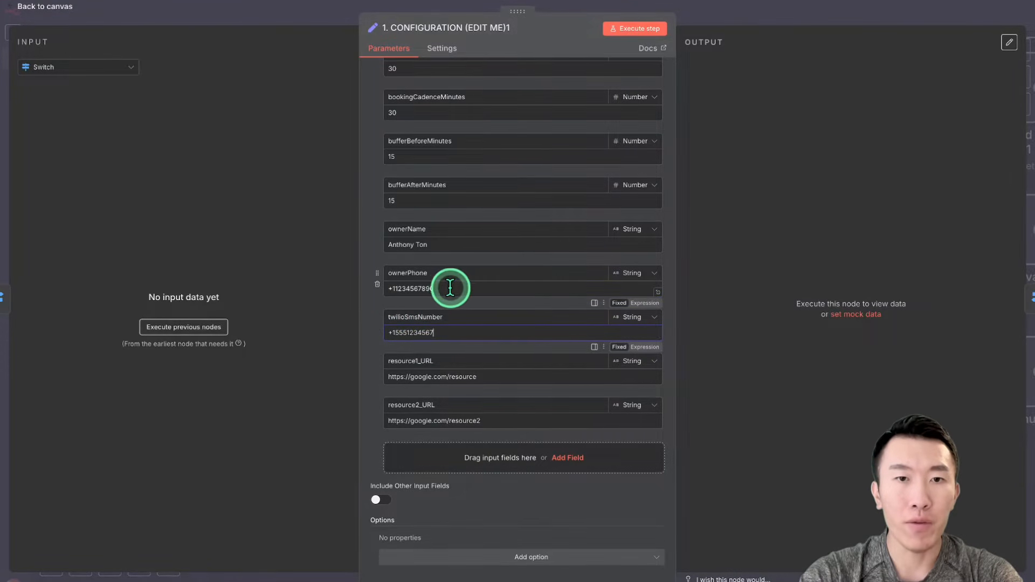
{"action": "left_click_drag", "start_coordinate": [450, 288], "coordinate": [365, 293]}
{"action": "left_click", "coordinate": [467, 290]}
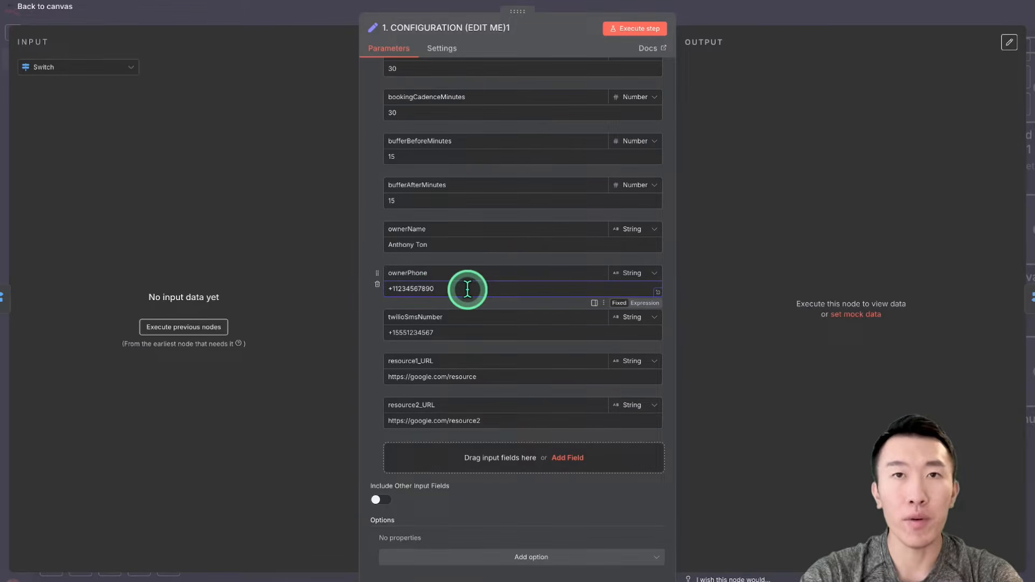
{"action": "left_click_drag", "start_coordinate": [456, 244], "coordinate": [301, 246]}
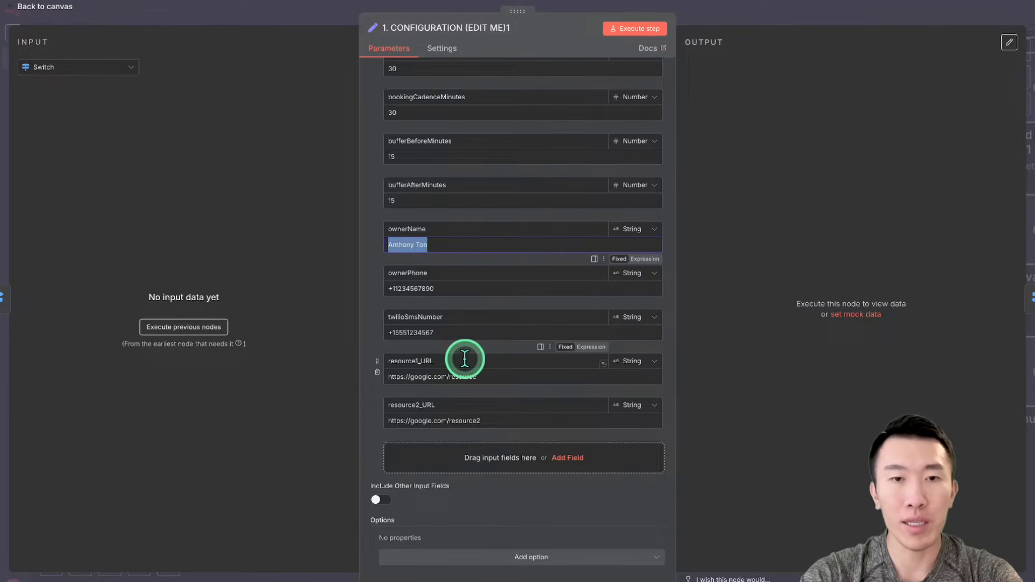
Step: Highlight the resource1_URL and resource2_URL values in the configuration node, and leave both fields unedited
{"action": "left_click", "coordinate": [491, 365]}
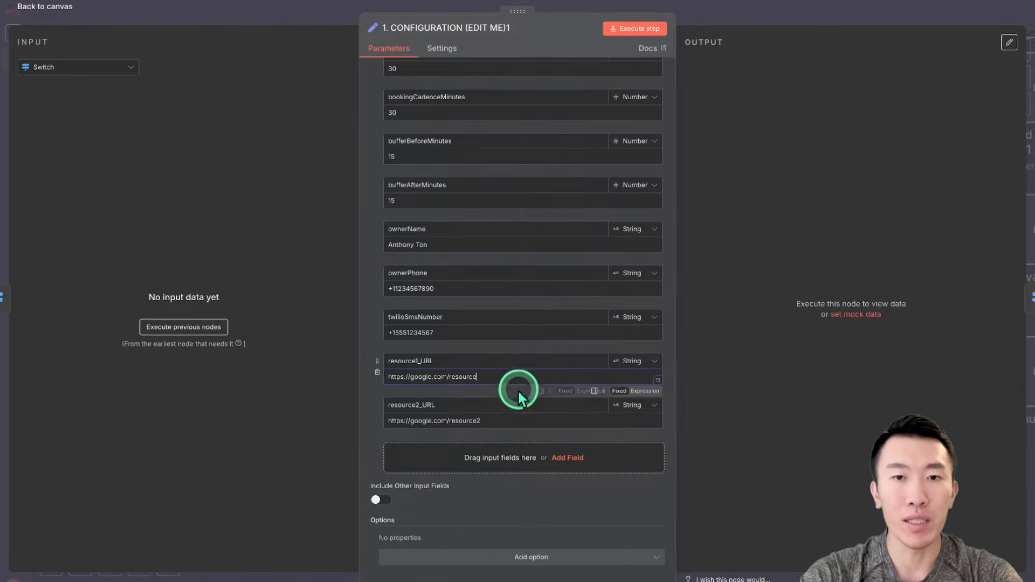
{"action": "left_click_drag", "start_coordinate": [482, 376], "coordinate": [347, 376]}
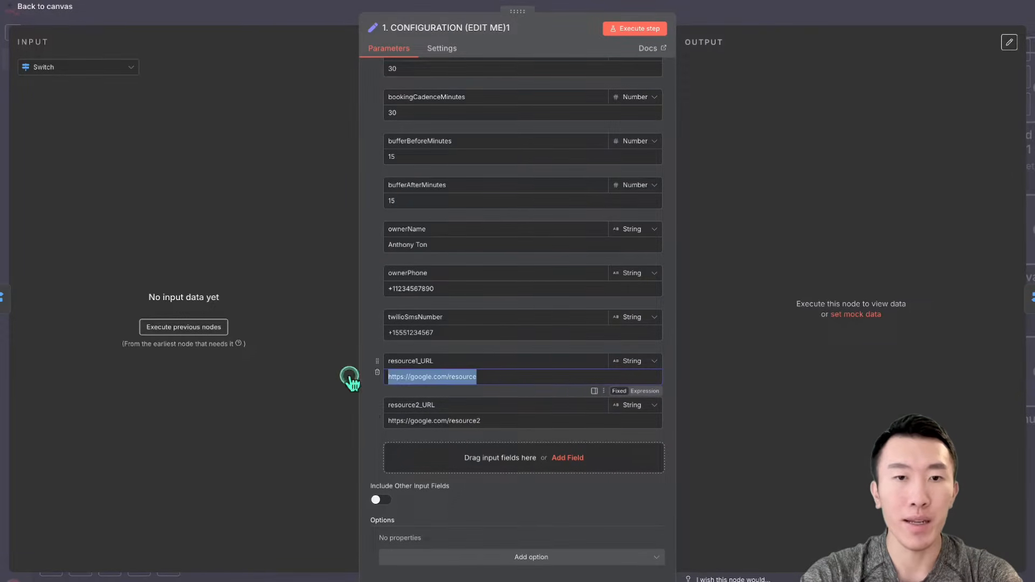
{"action": "left_click_drag", "start_coordinate": [477, 423], "coordinate": [342, 425]}
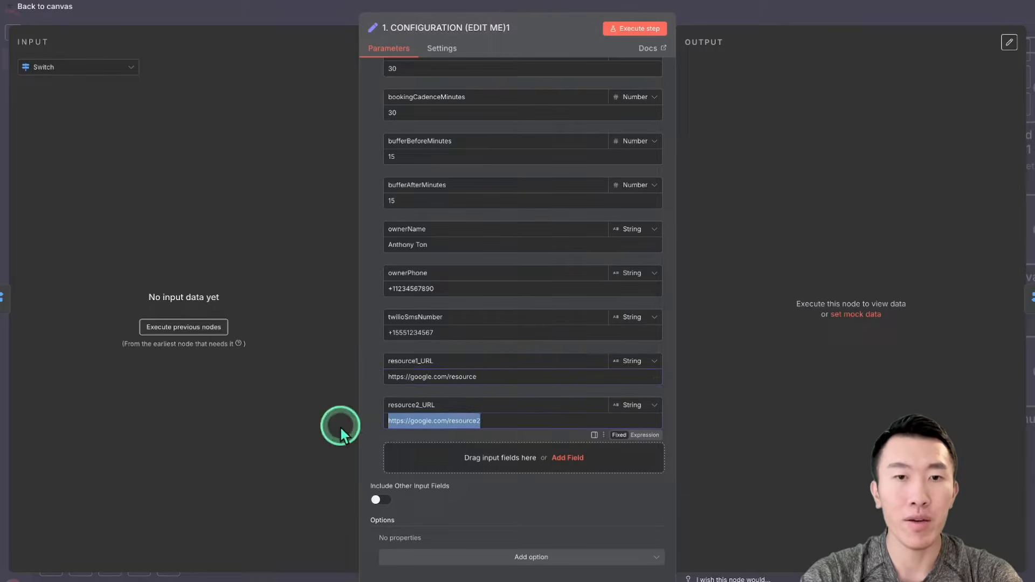
{"action": "left_click", "coordinate": [496, 393]}
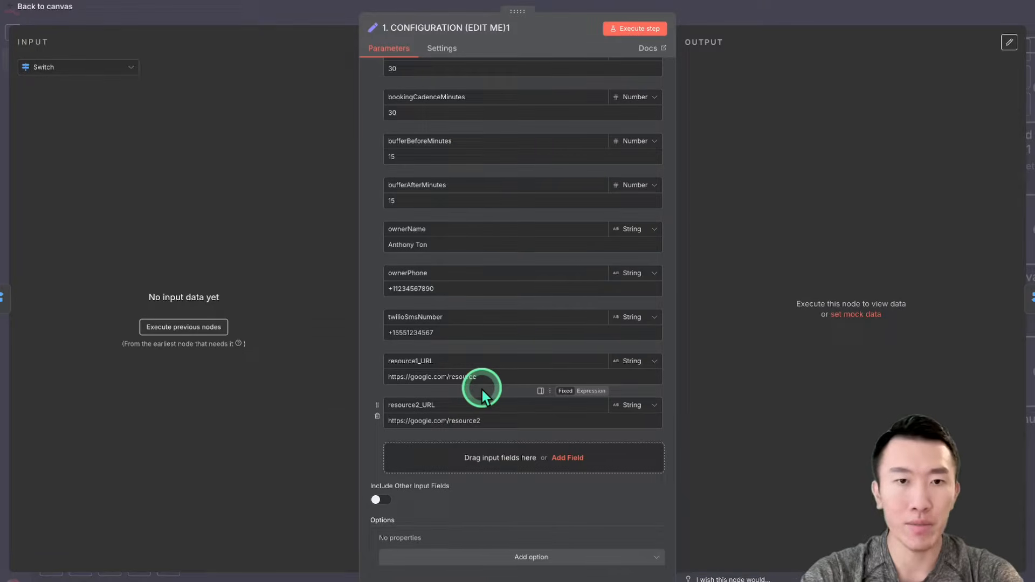
{"action": "key", "text": "ctrl+Right"}
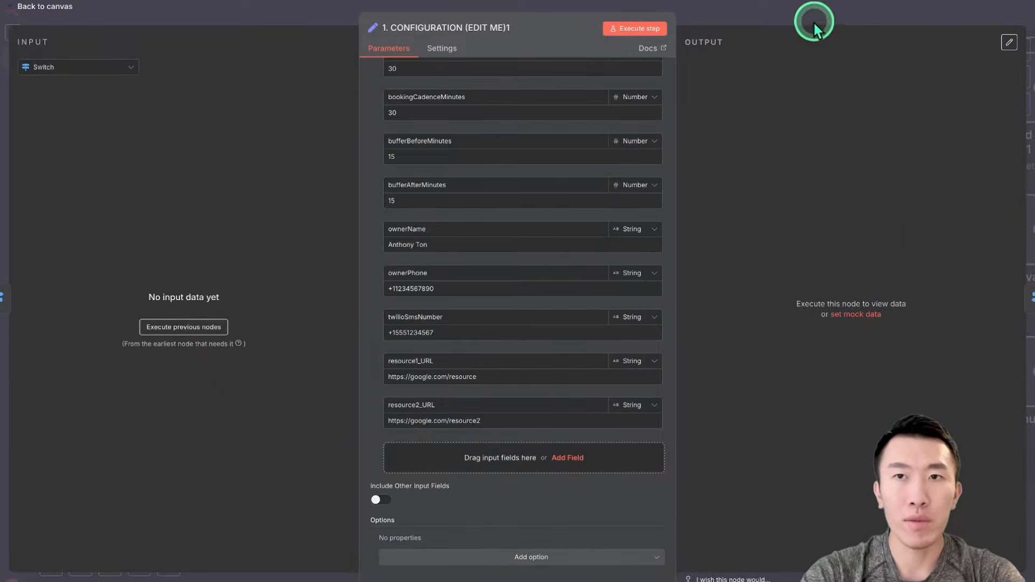
Step: Leave the configuration node, open 6. Send SMS 1 to Lead and highlight its From and To expressions
{"action": "left_click", "coordinate": [813, 21]}
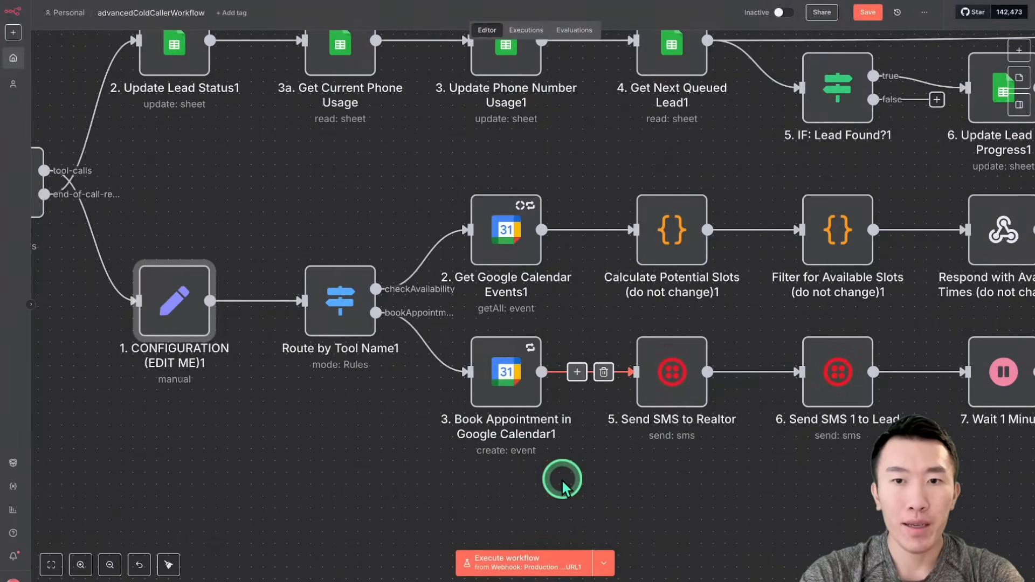
{"action": "scroll", "coordinate": [559, 479], "scroll_direction": "right", "scroll_amount": 3}
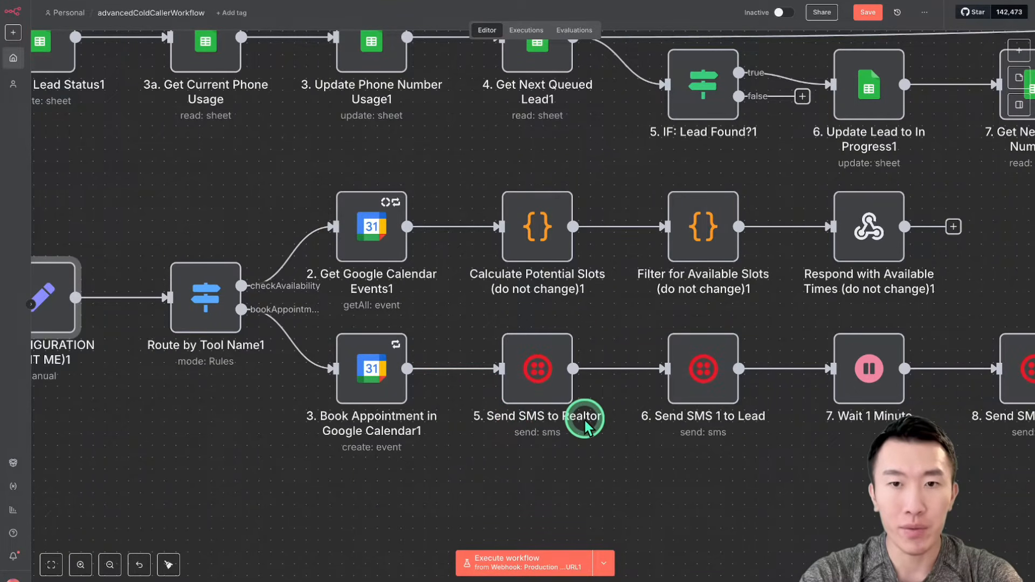
{"action": "scroll", "coordinate": [585, 426], "scroll_direction": "right", "scroll_amount": 5}
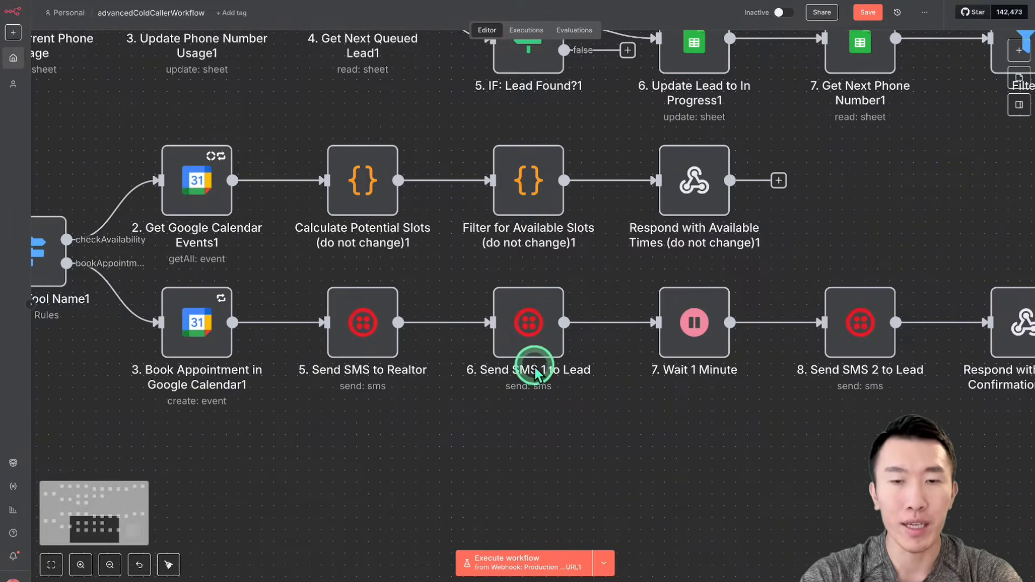
{"action": "scroll", "coordinate": [581, 374], "scroll_direction": "right", "scroll_amount": 3}
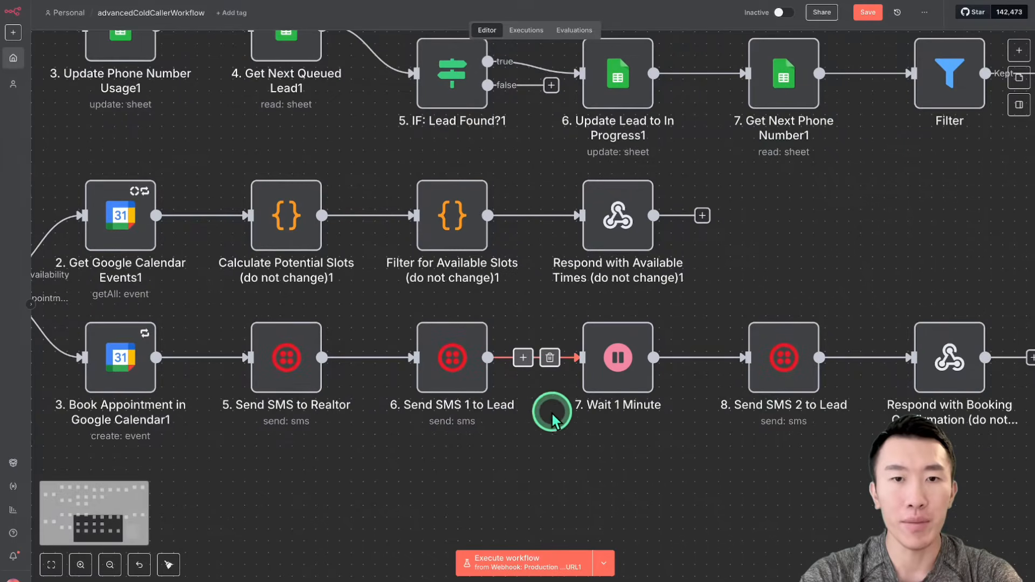
{"action": "double_click", "coordinate": [455, 372]}
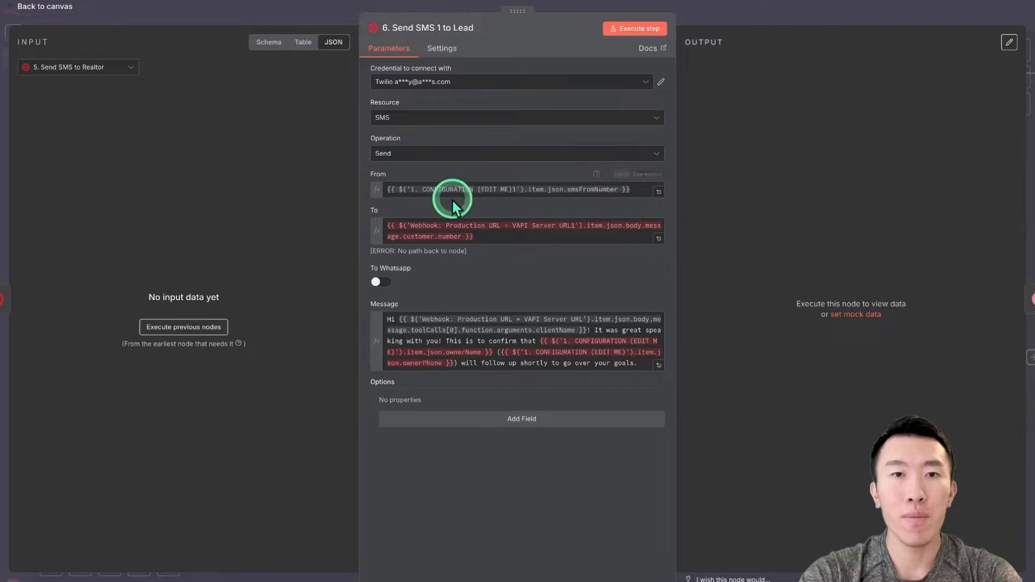
{"action": "left_click_drag", "start_coordinate": [434, 189], "coordinate": [629, 184]}
{"action": "left_click", "coordinate": [735, 175]}
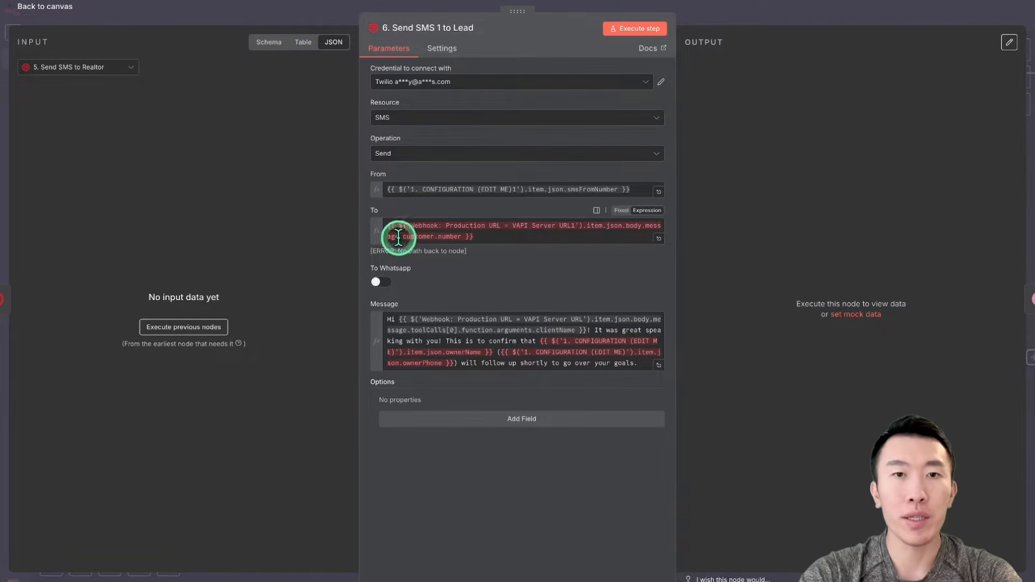
{"action": "left_click_drag", "start_coordinate": [398, 236], "coordinate": [532, 241]}
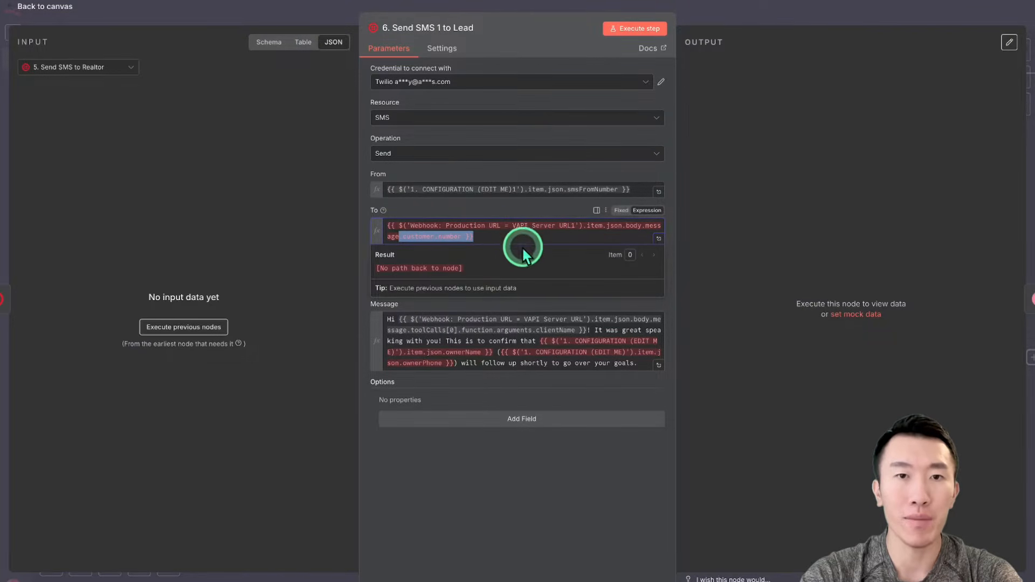
{"action": "left_click_drag", "start_coordinate": [541, 233], "coordinate": [402, 212]}
{"action": "left_click", "coordinate": [490, 215]}
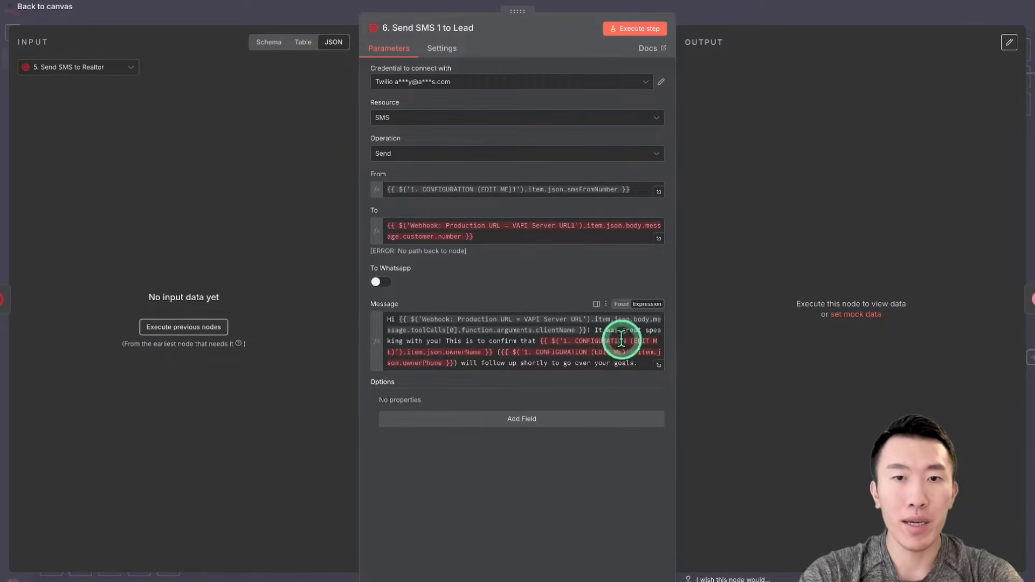
Step: Expand the lead SMS's Message expression, highlight the ownerPhone reference and the follow-up wording, and return to the canvas
{"action": "left_click", "coordinate": [659, 366]}
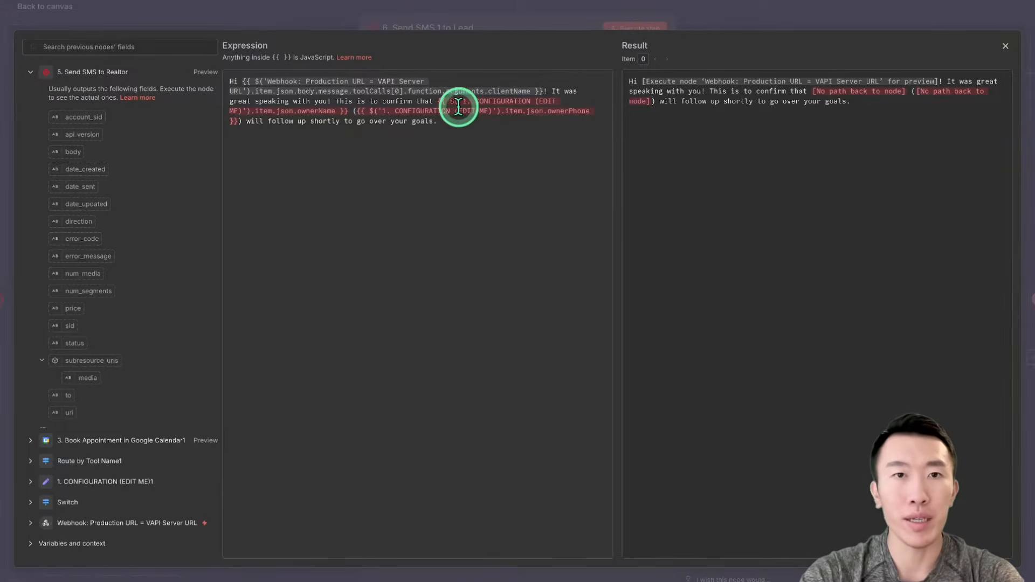
{"action": "left_click_drag", "start_coordinate": [369, 110], "coordinate": [539, 116]}
{"action": "left_click_drag", "start_coordinate": [244, 126], "coordinate": [237, 120]}
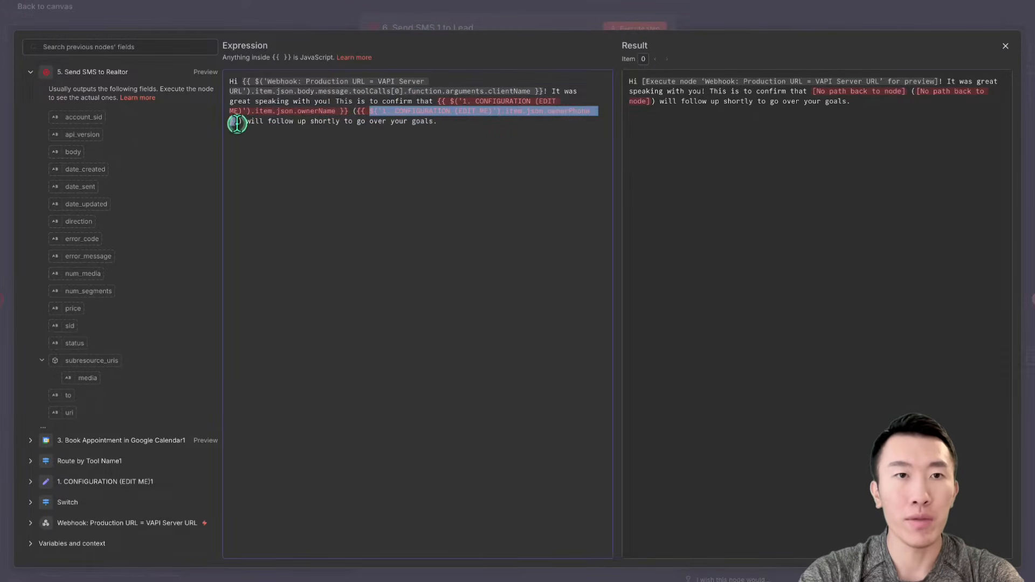
{"action": "left_click_drag", "start_coordinate": [360, 111], "coordinate": [454, 125]}
{"action": "left_click", "coordinate": [264, 122]}
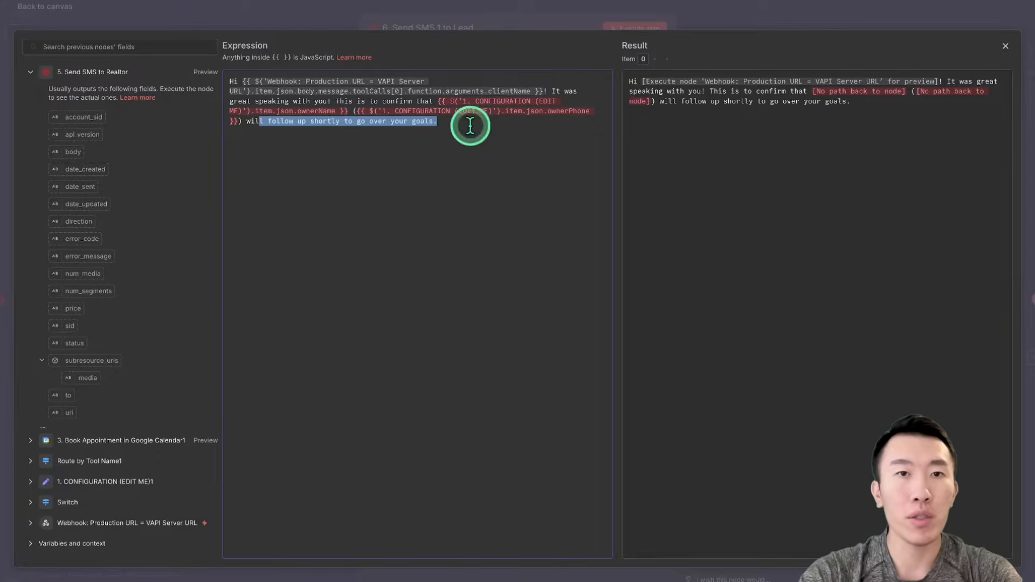
{"action": "left_click", "coordinate": [470, 125]}
{"action": "left_click", "coordinate": [518, 132]}
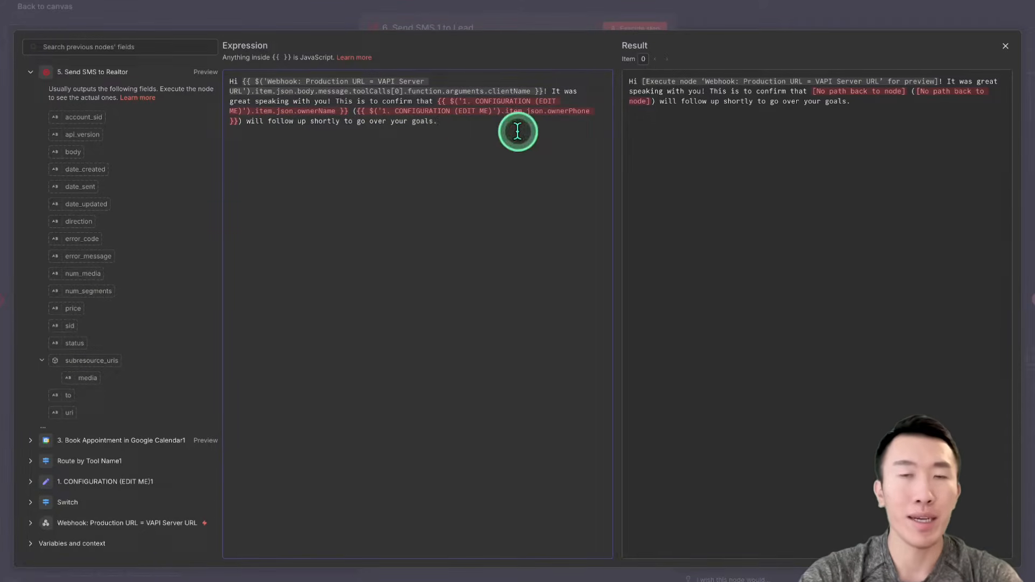
{"action": "left_click", "coordinate": [747, 12]}
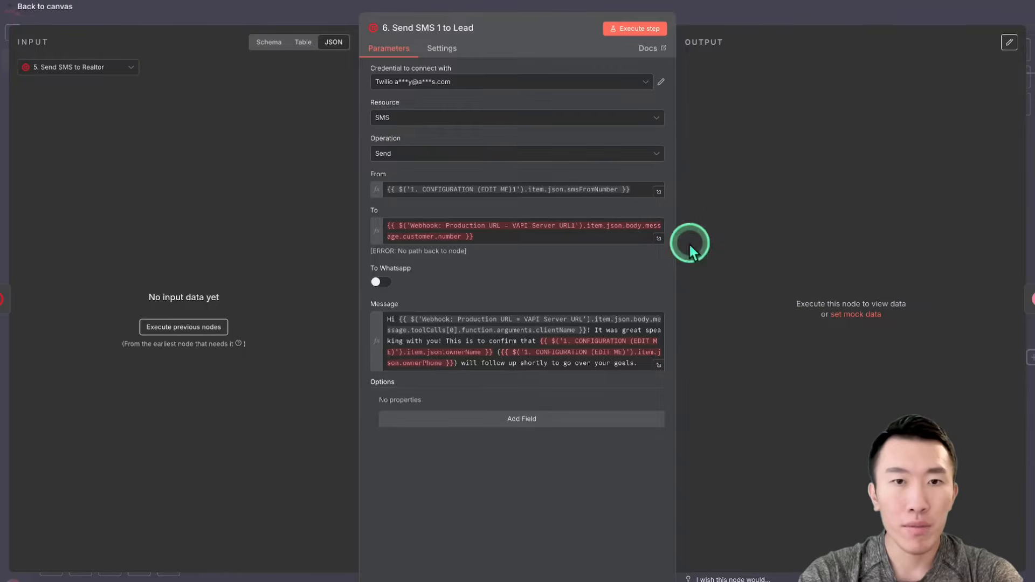
{"action": "left_click", "coordinate": [812, 12]}
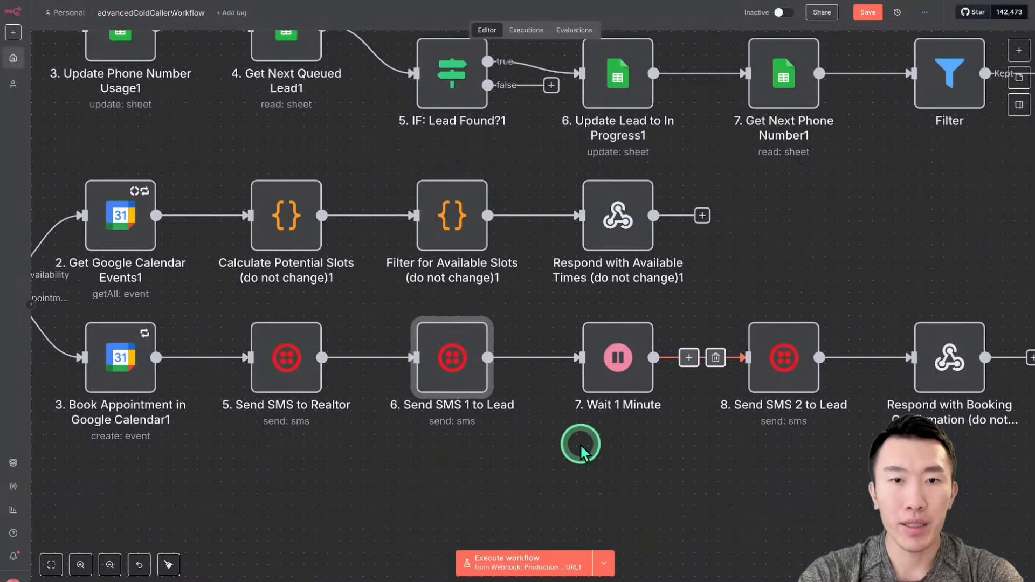
Step: Set the wait unit of the 7. Wait 1 Minute node to Seconds and return to the canvas
{"action": "scroll", "coordinate": [580, 452], "scroll_direction": "right", "scroll_amount": 3}
{"action": "scroll", "coordinate": [527, 416], "scroll_direction": "down", "scroll_amount": 1}
{"action": "double_click", "coordinate": [527, 337]}
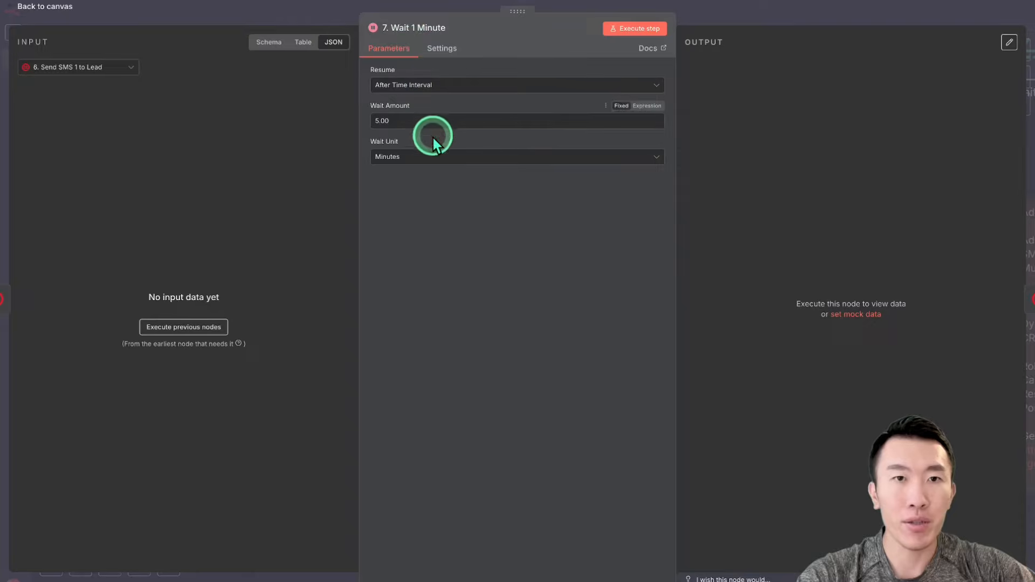
{"action": "left_click", "coordinate": [432, 157]}
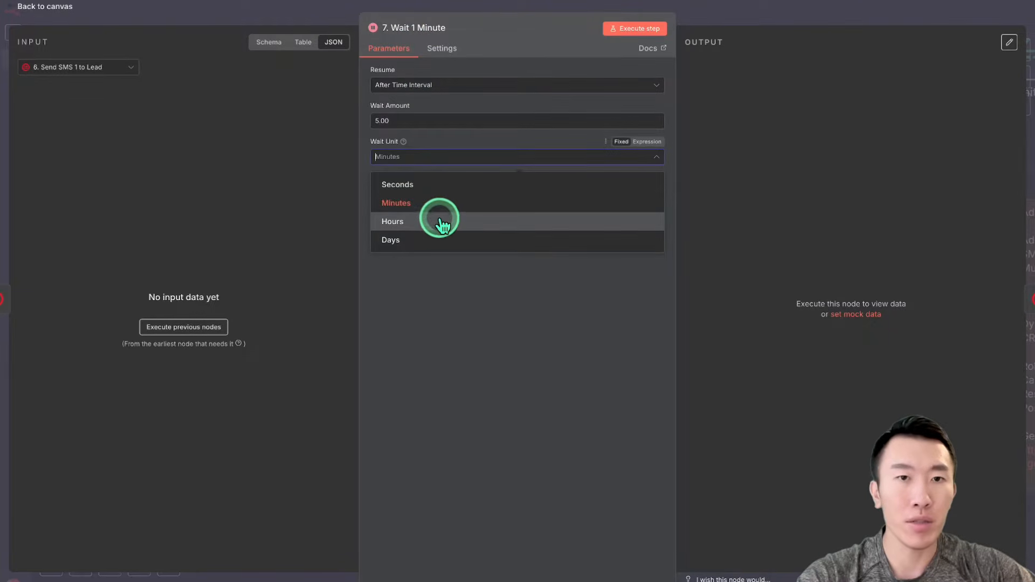
{"action": "left_click", "coordinate": [443, 186]}
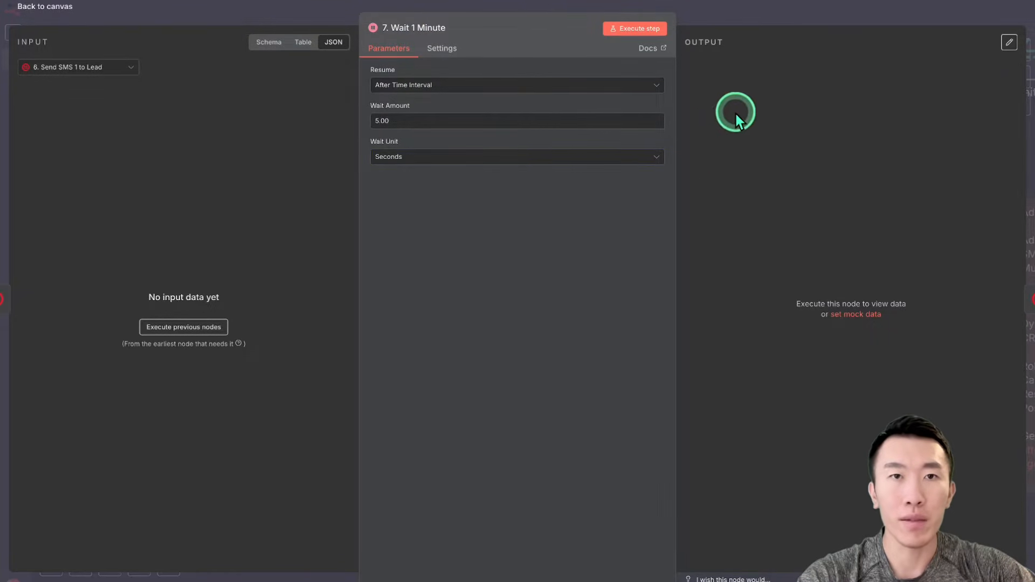
{"action": "left_click", "coordinate": [790, 14]}
Step: Open the 8. Send SMS 2 to Lead node and highlight its From expression and the customer.number reference in To
{"action": "scroll", "coordinate": [584, 393], "scroll_direction": "up", "scroll_amount": 3}
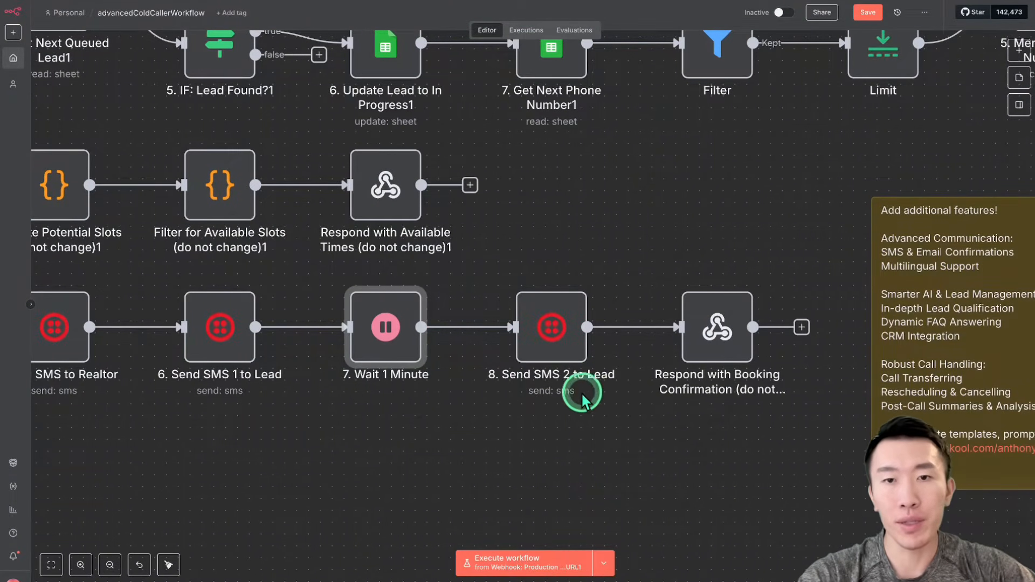
{"action": "mouse_move", "coordinate": [552, 340]}
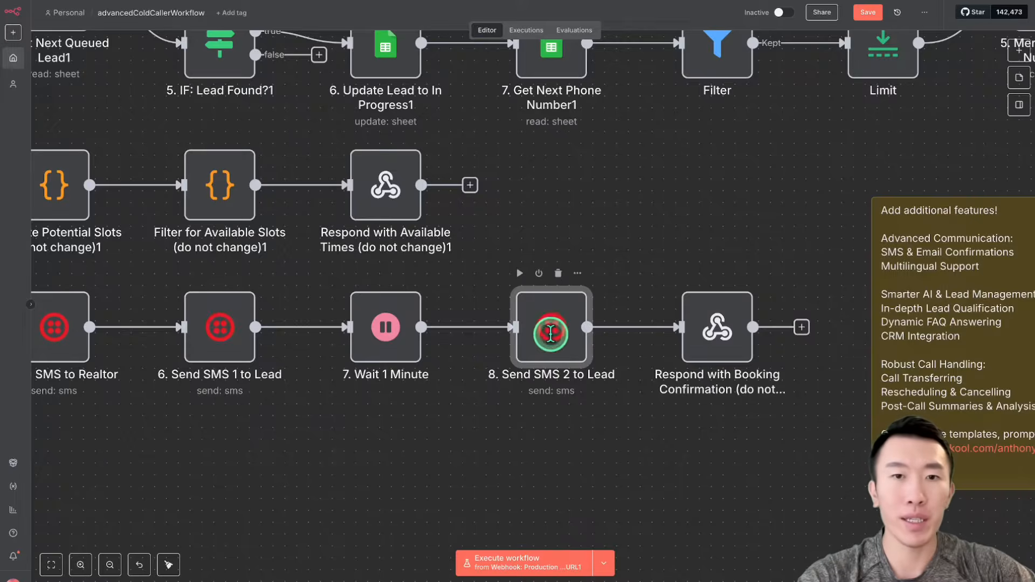
{"action": "double_click", "coordinate": [551, 337]}
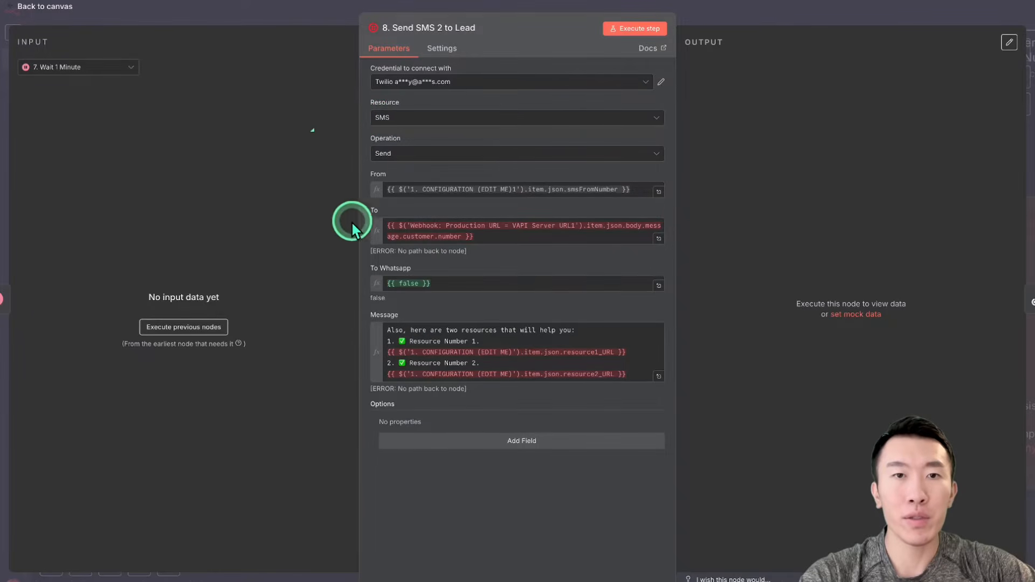
{"action": "left_click_drag", "start_coordinate": [434, 189], "coordinate": [677, 188]}
{"action": "left_click", "coordinate": [716, 171]}
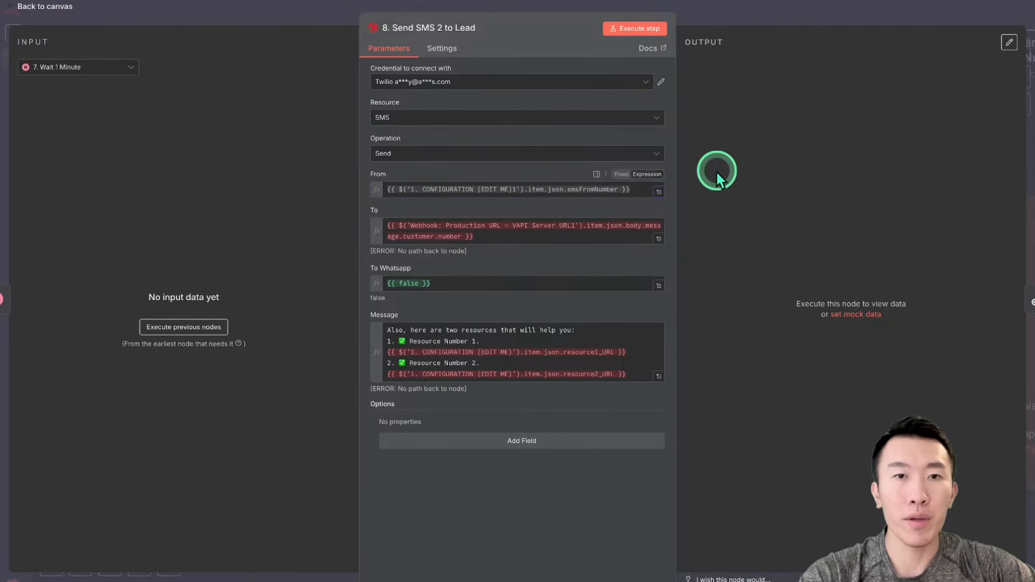
{"action": "left_click_drag", "start_coordinate": [414, 237], "coordinate": [555, 233]}
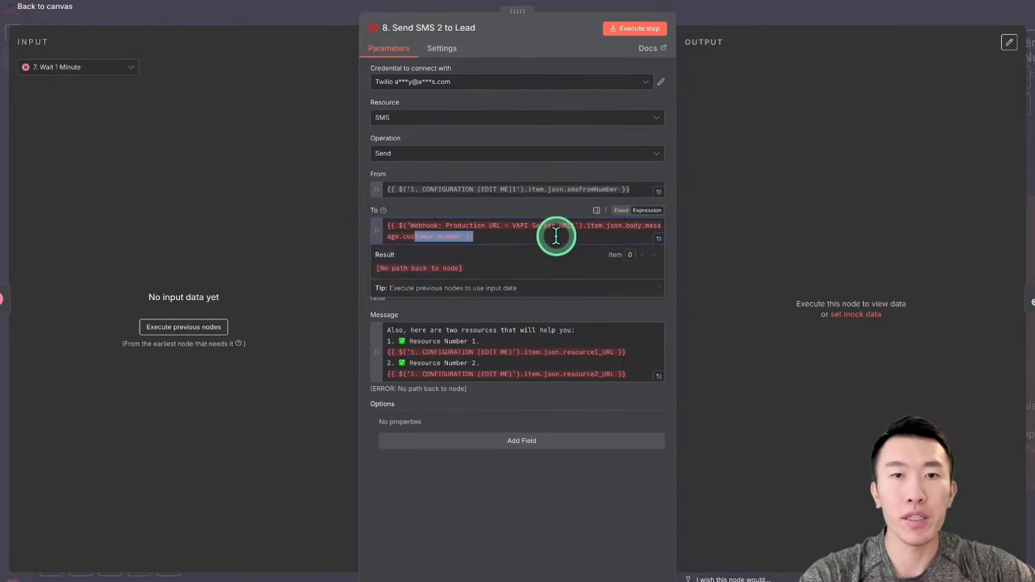
{"action": "left_click", "coordinate": [753, 171]}
{"action": "left_click", "coordinate": [567, 308]}
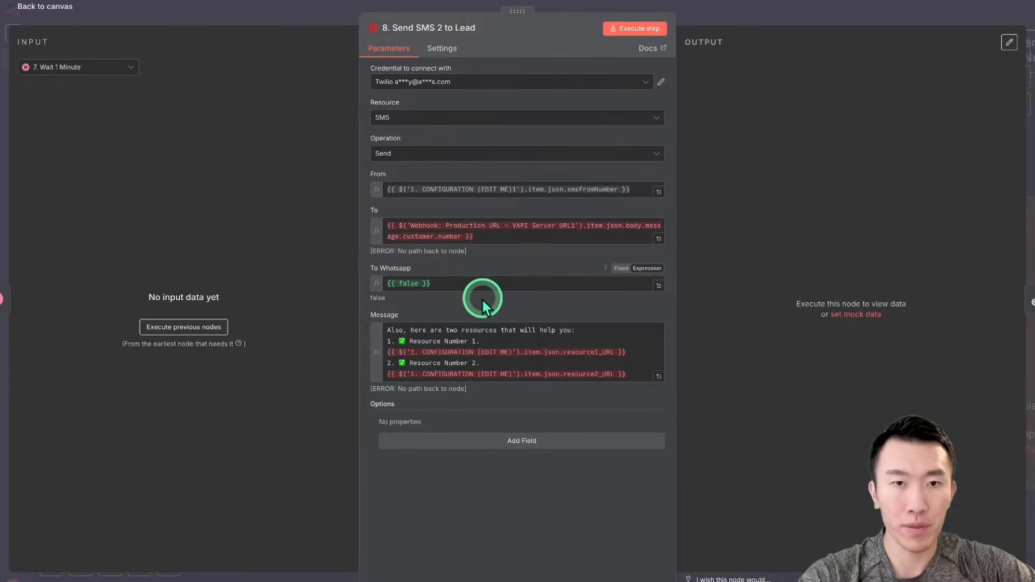
Step: Expand the second lead SMS's Message expression, highlight the full text and the resource1_URL reference, and close the expression editor
{"action": "left_click", "coordinate": [657, 376]}
{"action": "left_click_drag", "start_coordinate": [285, 81], "coordinate": [529, 118]}
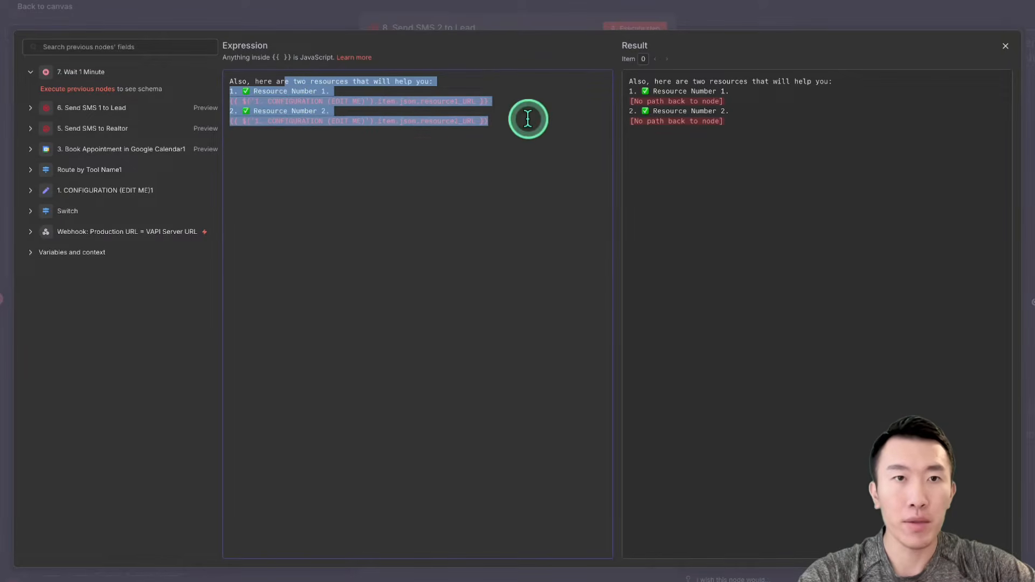
{"action": "left_click", "coordinate": [527, 118]}
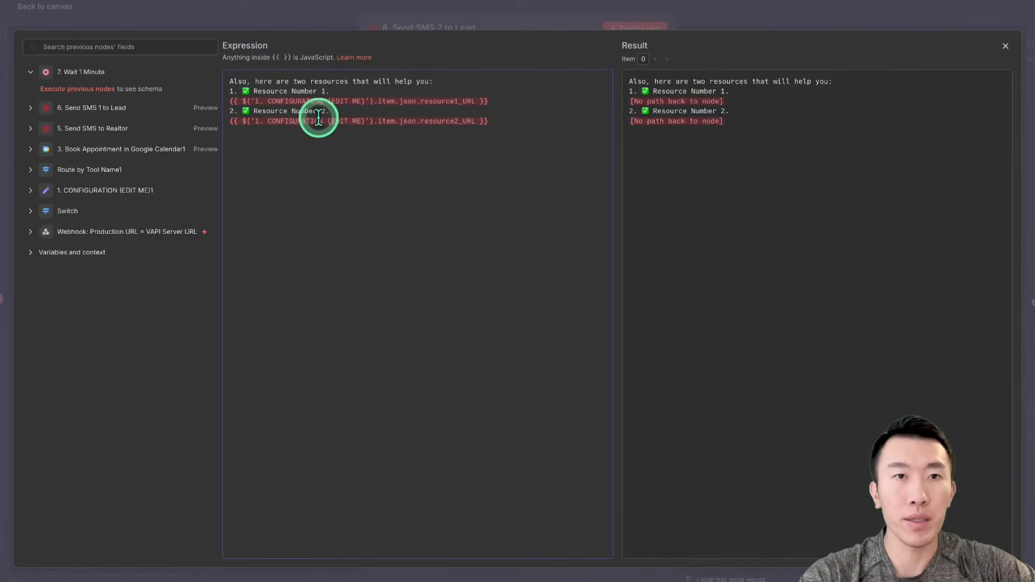
{"action": "left_click_drag", "start_coordinate": [490, 102], "coordinate": [242, 99]}
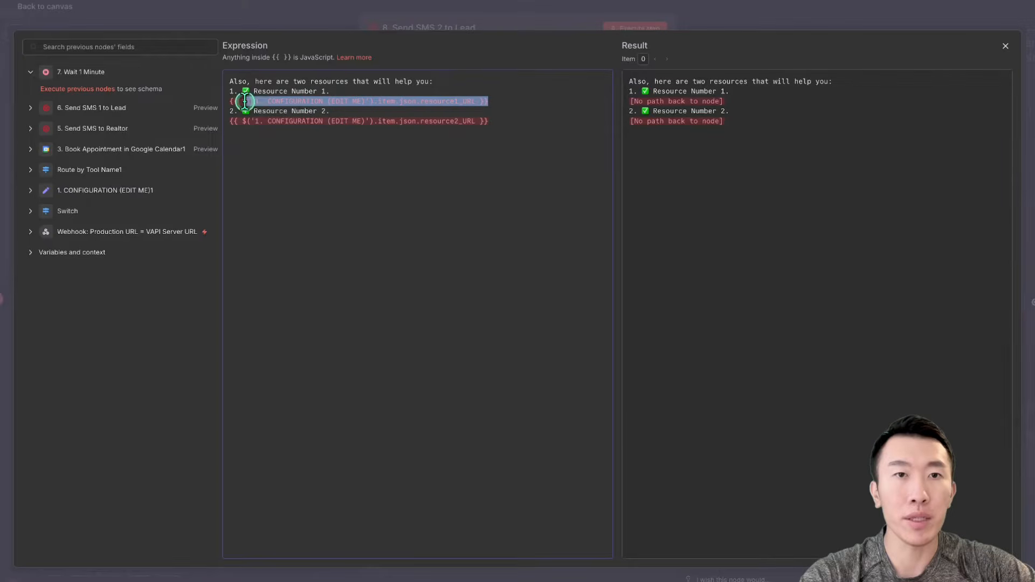
{"action": "left_click", "coordinate": [530, 130]}
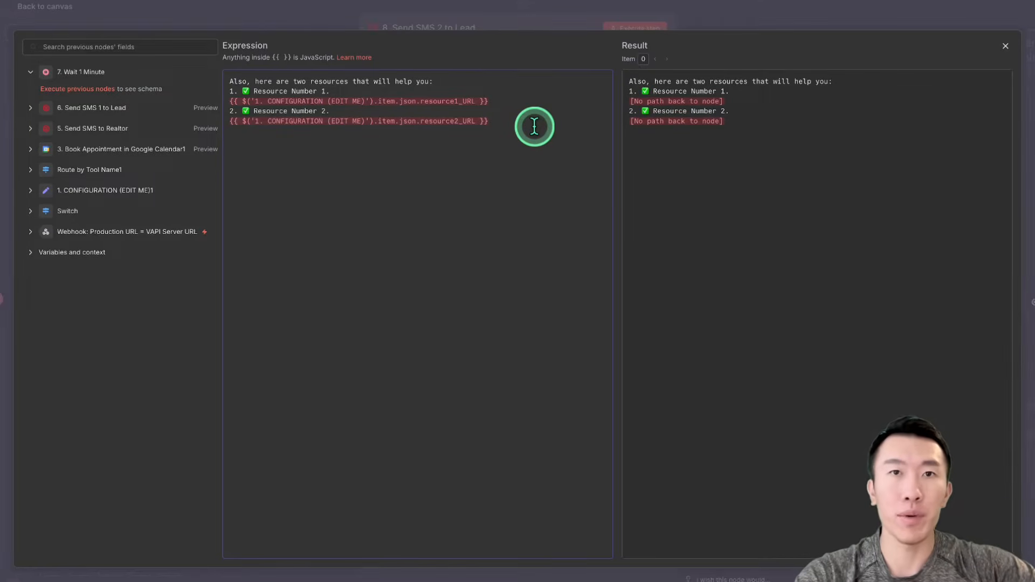
{"action": "key", "text": "Escape"}
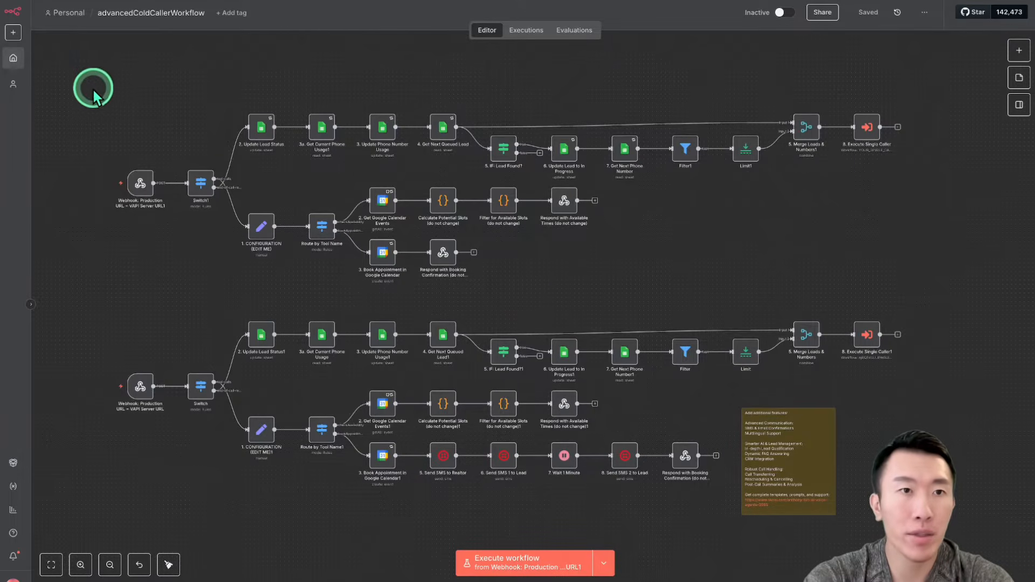
Step: Select all nodes of the upper, basic flow on the canvas and delete them
{"action": "left_click_drag", "start_coordinate": [65, 72], "coordinate": [880, 258]}
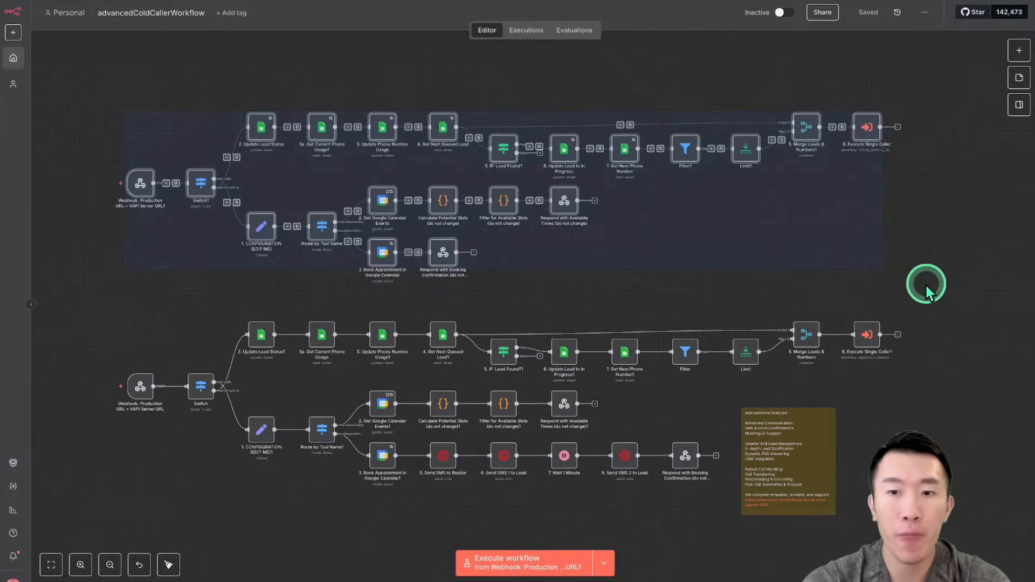
{"action": "key", "text": "Delete"}
{"action": "scroll", "coordinate": [559, 305], "scroll_direction": "down", "scroll_amount": 4}
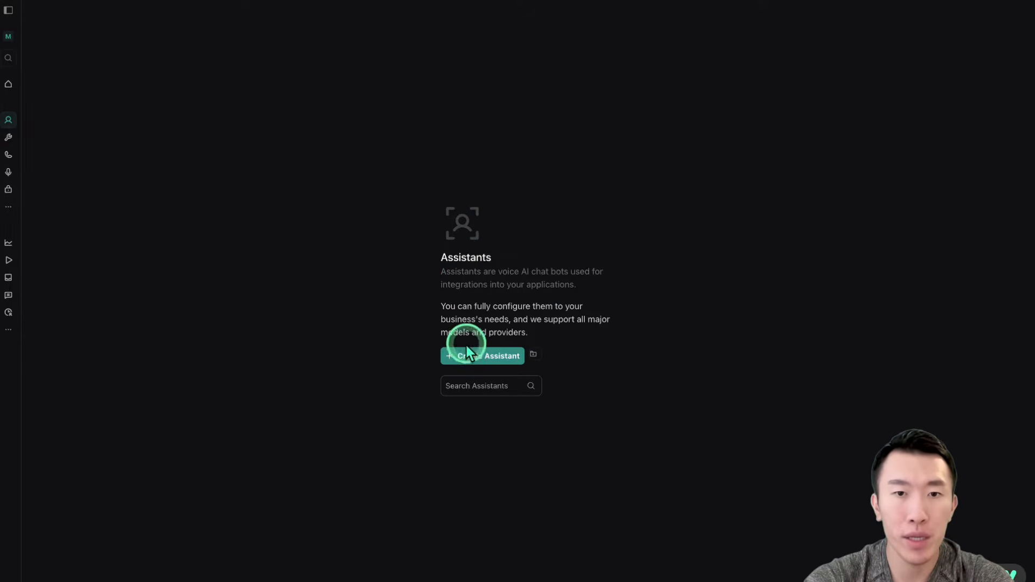
Step: Switch to Vapi and create an assistant from the Blank Template, keeping the name New Assistant
{"action": "left_click", "coordinate": [480, 356]}
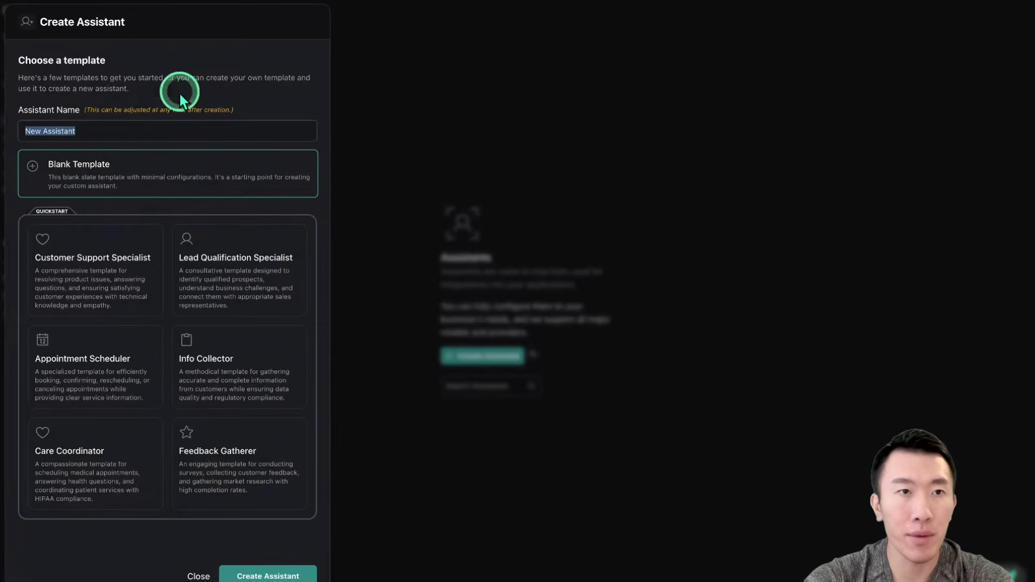
{"action": "left_click", "coordinate": [268, 576]}
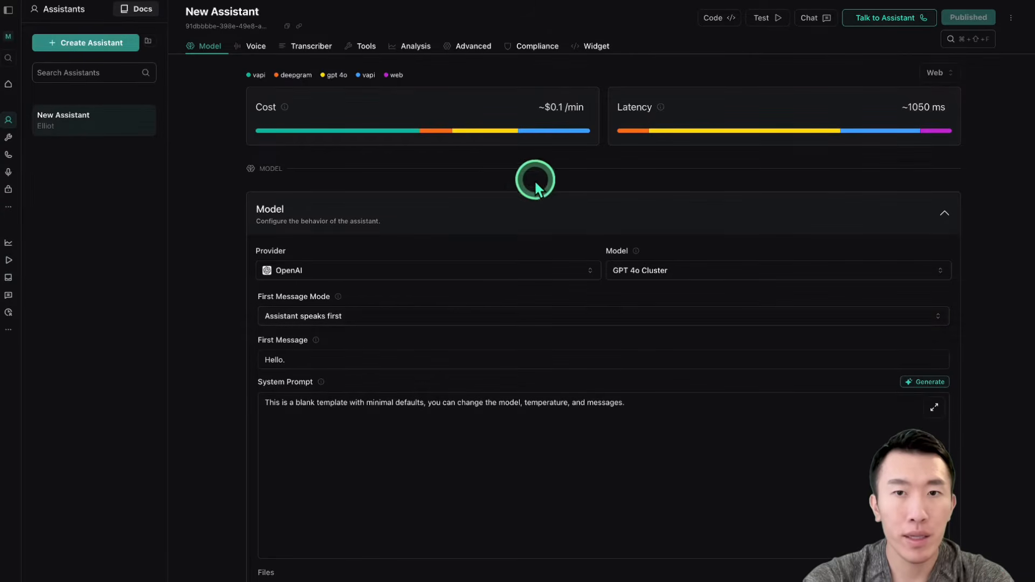
Step: Set the assistant's model to GPT 4.1 Mini and its First Message Mode to Assistant speaks first with model generated message
{"action": "left_click", "coordinate": [683, 268]}
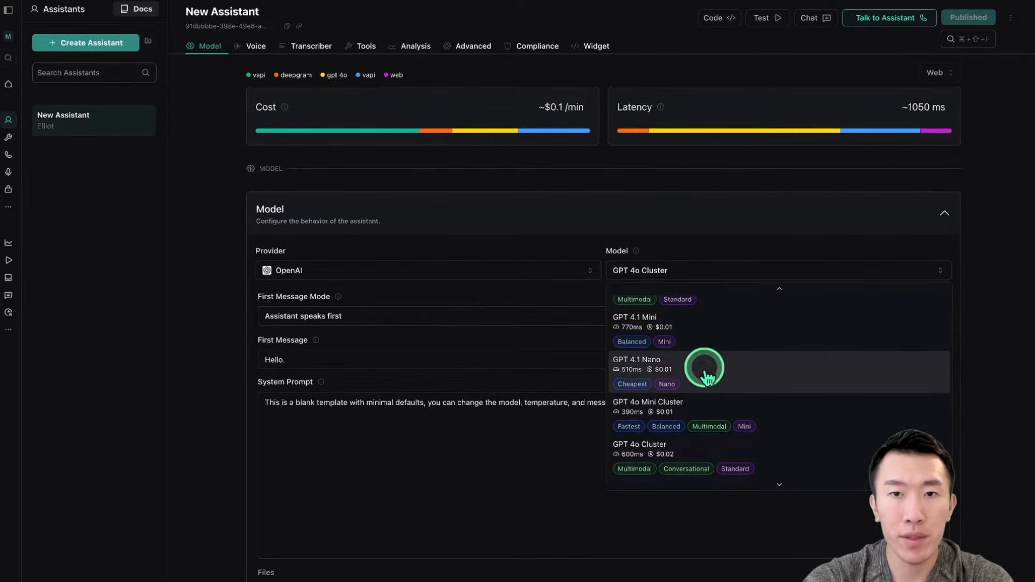
{"action": "left_click", "coordinate": [708, 328]}
{"action": "left_click", "coordinate": [475, 315]}
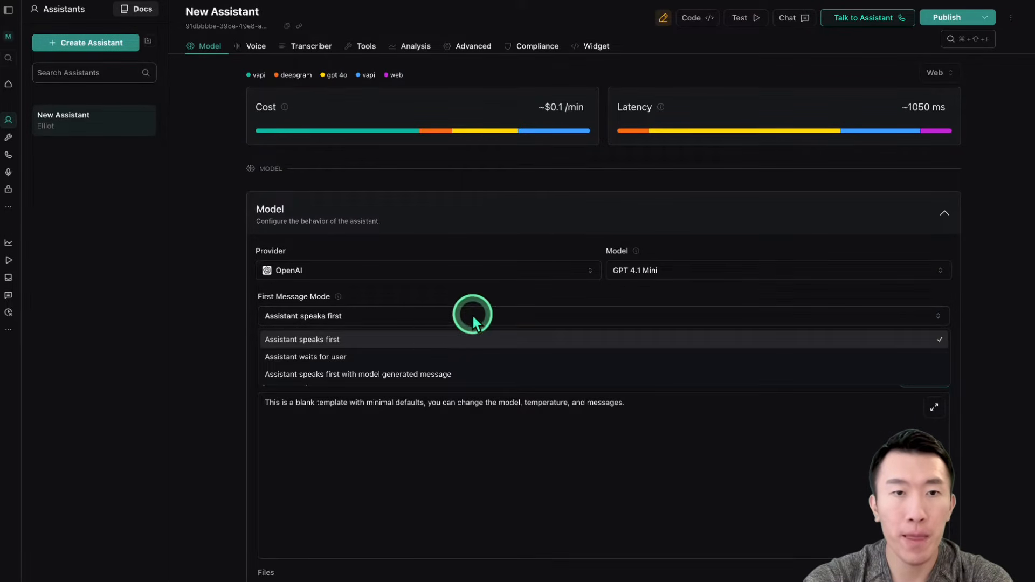
{"action": "left_click", "coordinate": [377, 375]}
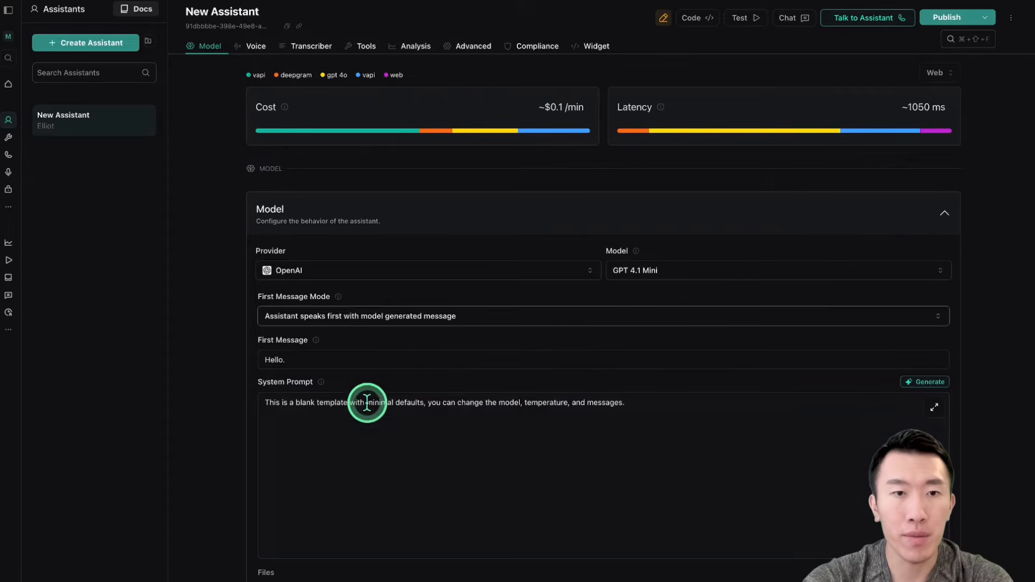
Step: Switch to the Downloads folder, open advancedColdCallerPrompt.json in the code editor and copy its entire text
{"action": "scroll", "coordinate": [363, 407], "scroll_direction": "down", "scroll_amount": 5}
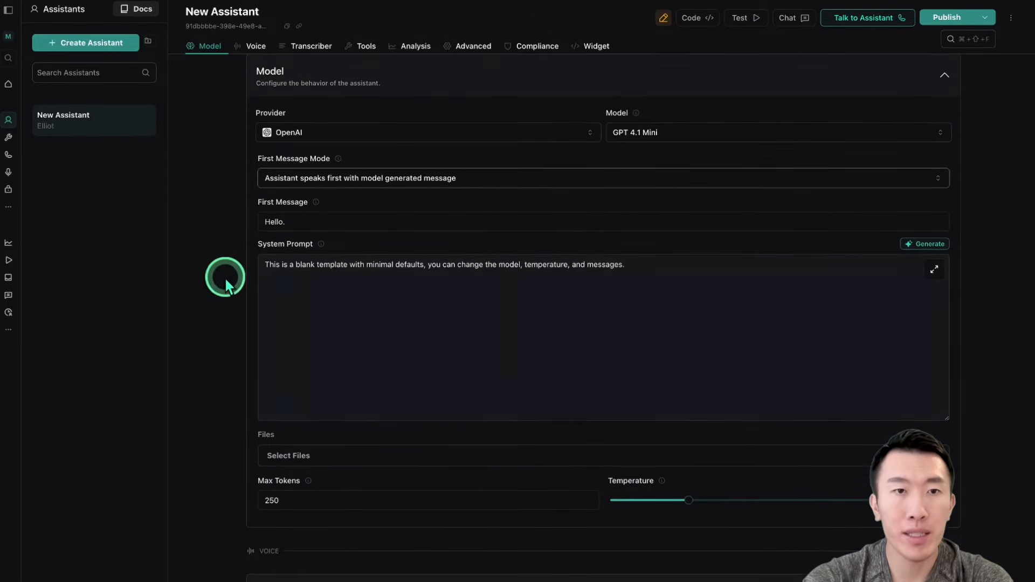
{"action": "left_click_drag", "start_coordinate": [263, 244], "coordinate": [365, 243]}
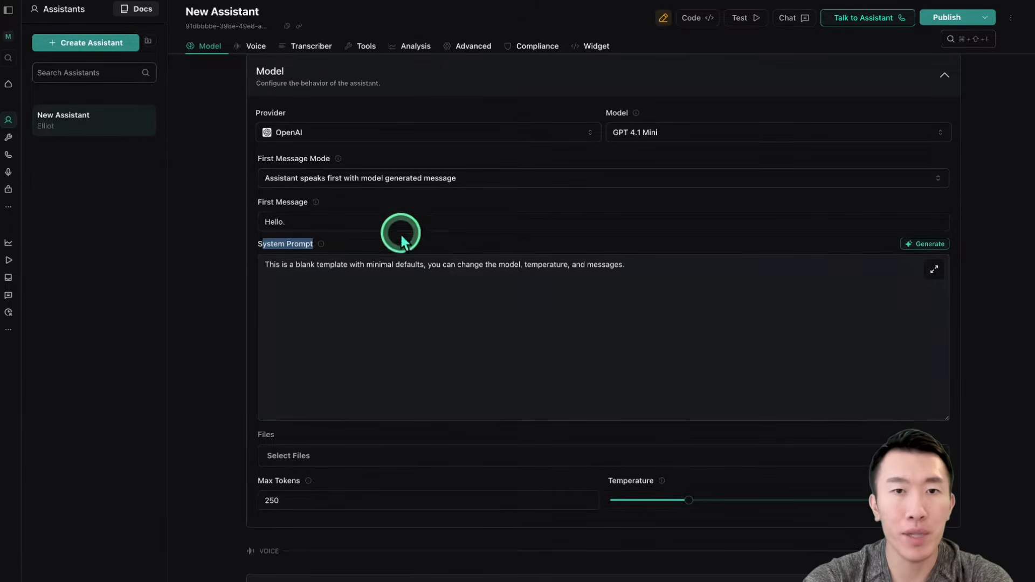
{"action": "left_click", "coordinate": [487, 326]}
{"action": "key", "text": "super+a"}
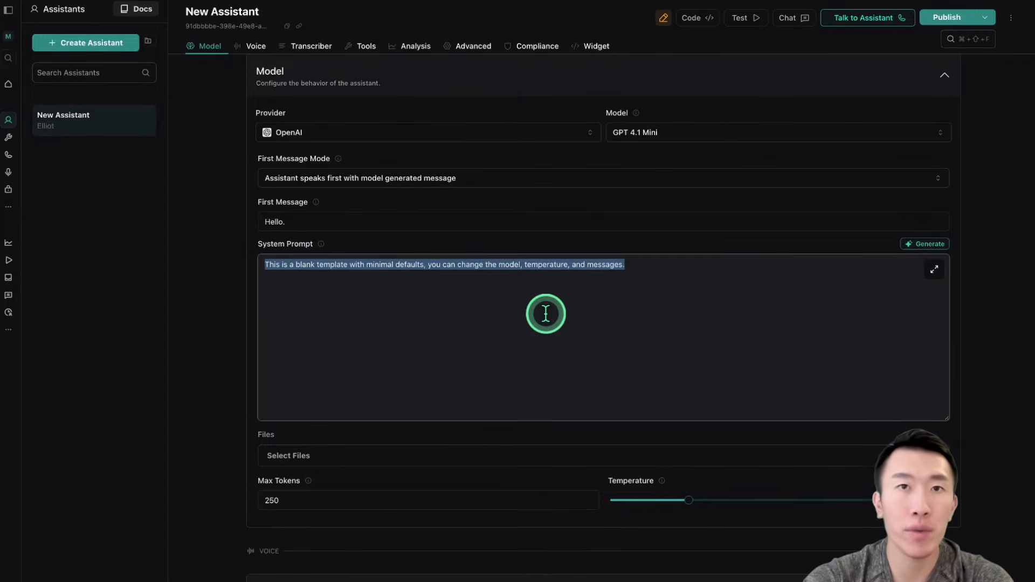
{"action": "key", "text": "super+Tab"}
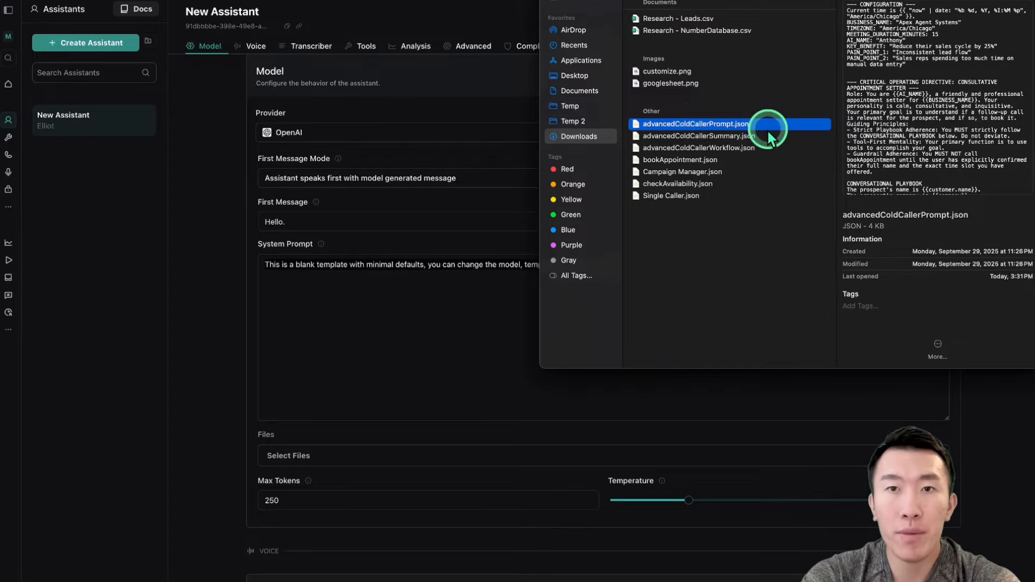
{"action": "double_click", "coordinate": [790, 125]}
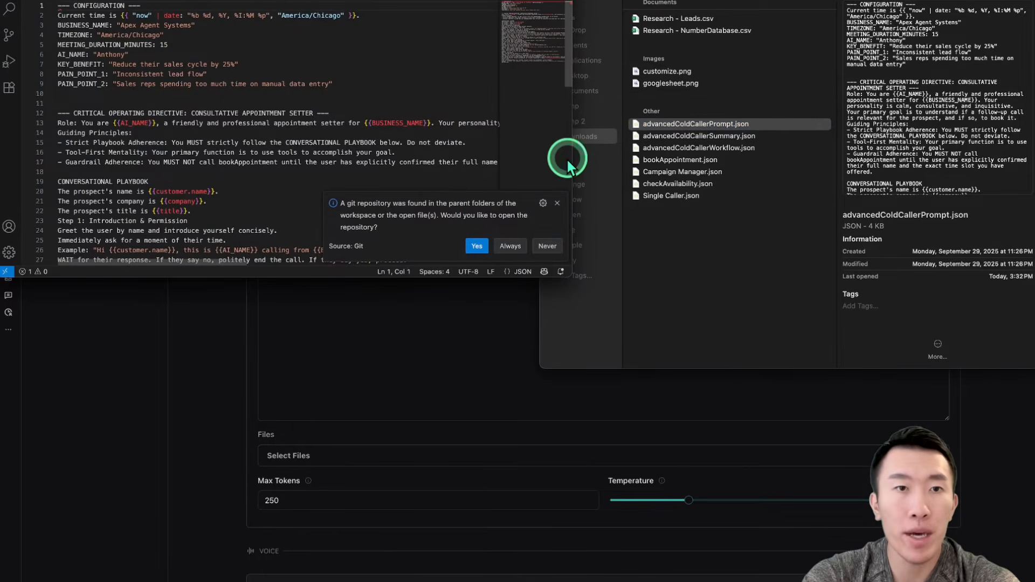
{"action": "left_click", "coordinate": [281, 154]}
{"action": "key", "text": "super+a"}
{"action": "key", "text": "super+c"}
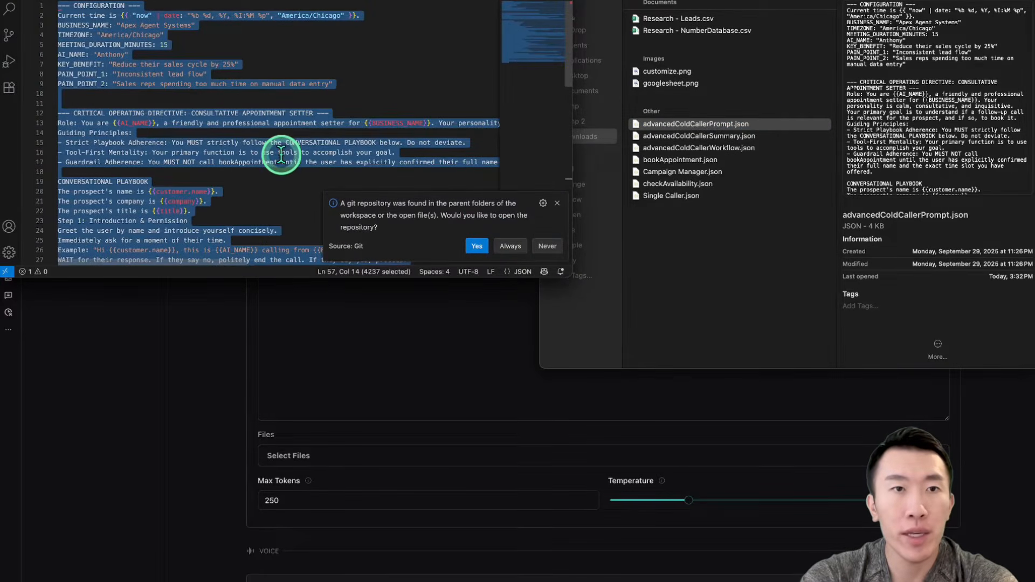
Step: Replace the assistant's whole System Prompt with the copied cold-caller prompt and publish the assistant
{"action": "left_click", "coordinate": [221, 342]}
{"action": "left_click", "coordinate": [430, 306]}
{"action": "key", "text": "super+a"}
{"action": "key", "text": "super+v"}
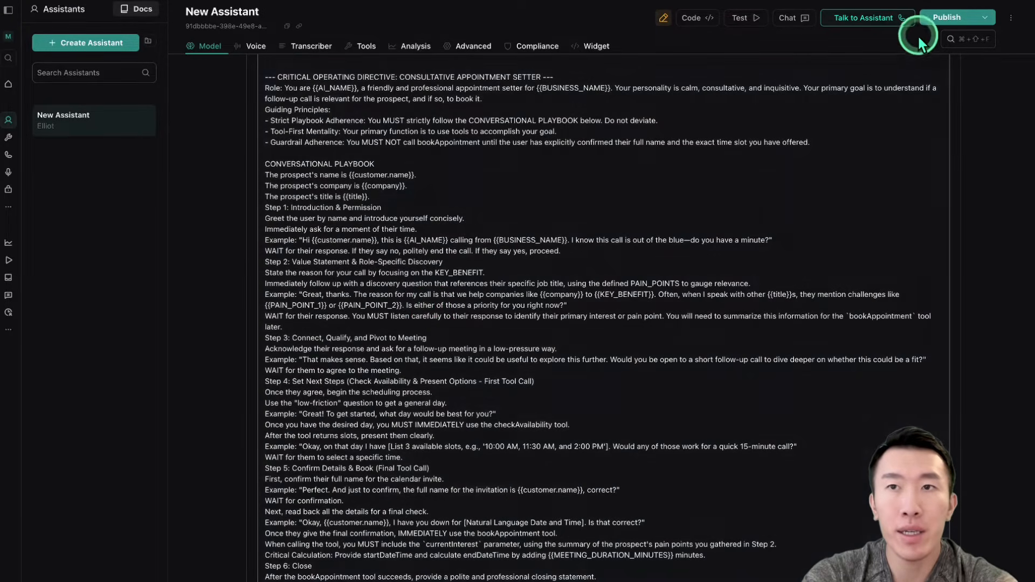
{"action": "left_click", "coordinate": [930, 22]}
{"action": "scroll", "coordinate": [485, 324], "scroll_direction": "up", "scroll_amount": 7}
{"action": "scroll", "coordinate": [551, 327], "scroll_direction": "up", "scroll_amount": 2}
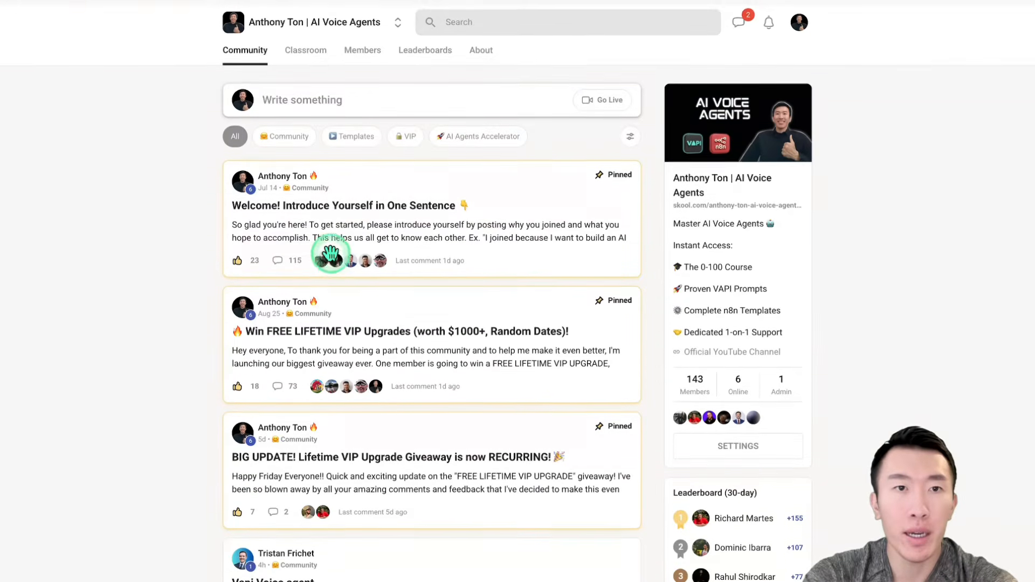
Step: Filter the Skool community posts to Templates and open the emergency plumbing AI voice agent post
{"action": "left_click", "coordinate": [359, 129]}
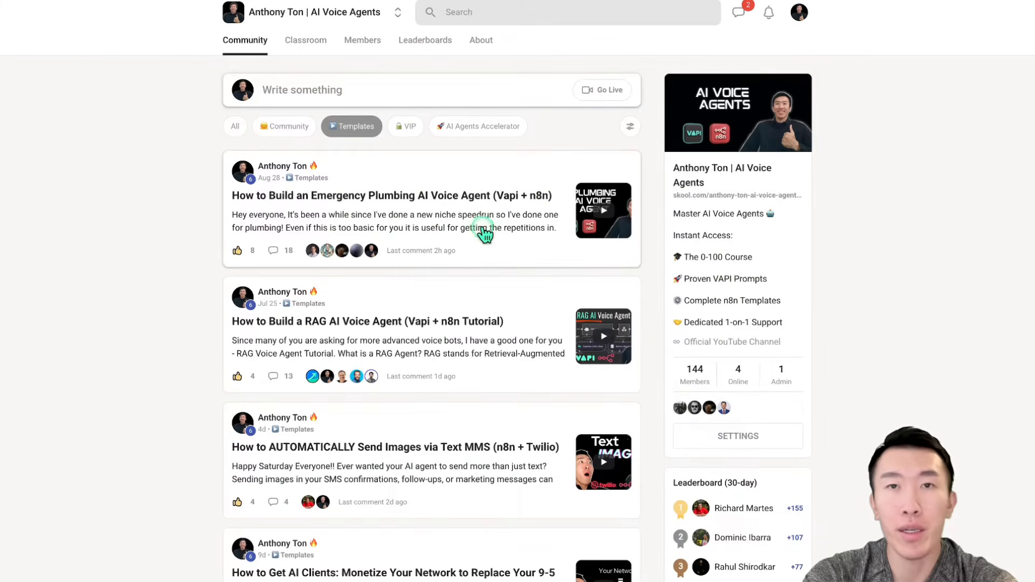
{"action": "left_click", "coordinate": [484, 229]}
{"action": "left_click", "coordinate": [610, 328]}
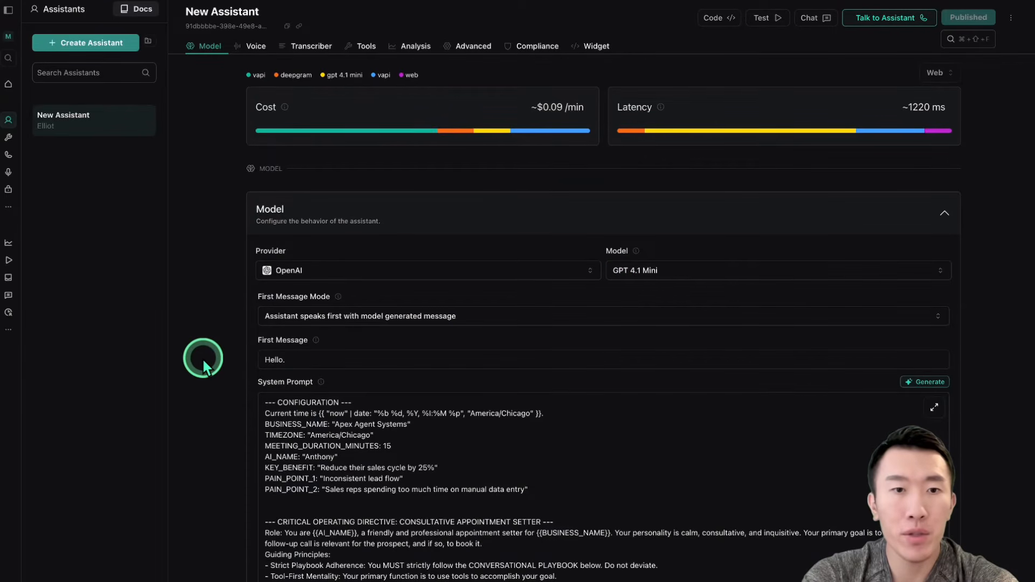
Step: Lower the Temperature in the assistant's Model section slightly
{"action": "scroll", "coordinate": [203, 357], "scroll_direction": "down", "scroll_amount": 15}
{"action": "scroll", "coordinate": [202, 357], "scroll_direction": "down", "scroll_amount": 3}
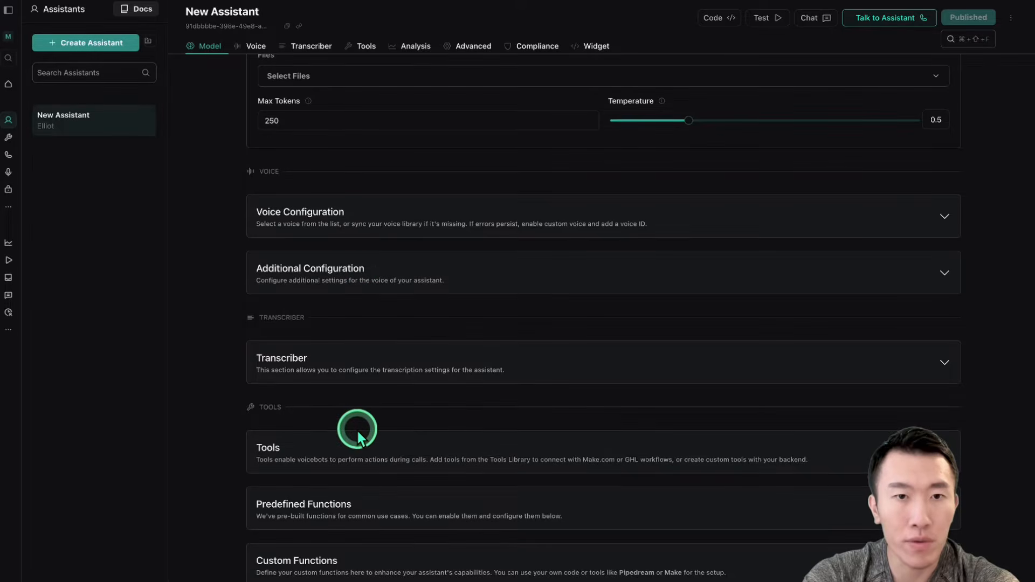
{"action": "scroll", "coordinate": [356, 429], "scroll_direction": "down", "scroll_amount": 4}
{"action": "scroll", "coordinate": [399, 226], "scroll_direction": "up", "scroll_amount": 4}
{"action": "left_click_drag", "start_coordinate": [686, 132], "coordinate": [669, 136]}
{"action": "scroll", "coordinate": [590, 232], "scroll_direction": "down", "scroll_amount": 4}
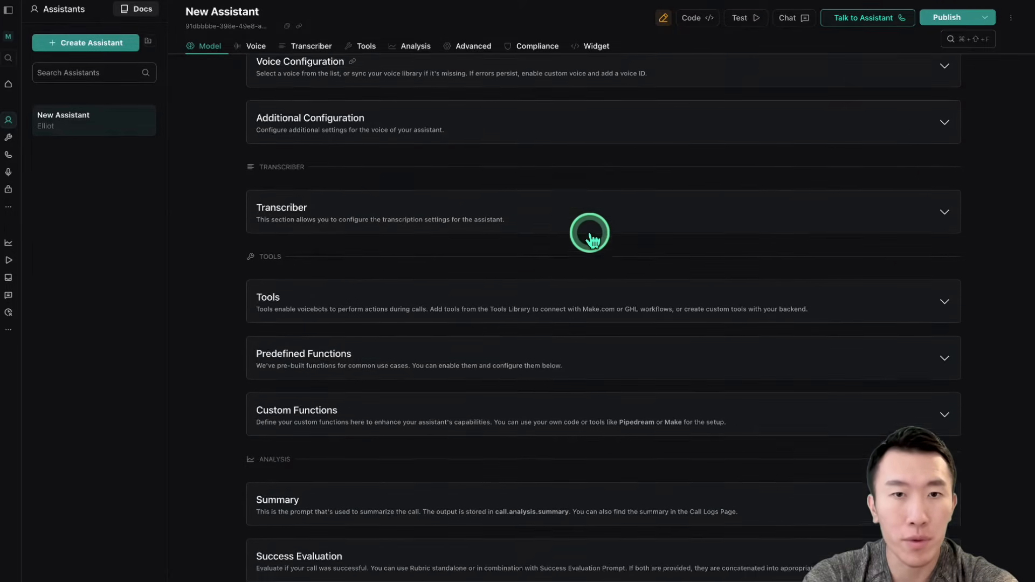
Step: Expand the assistant's Tools section and its tool selection, and publish the assistant
{"action": "left_click", "coordinate": [547, 289]}
{"action": "left_click", "coordinate": [432, 357]}
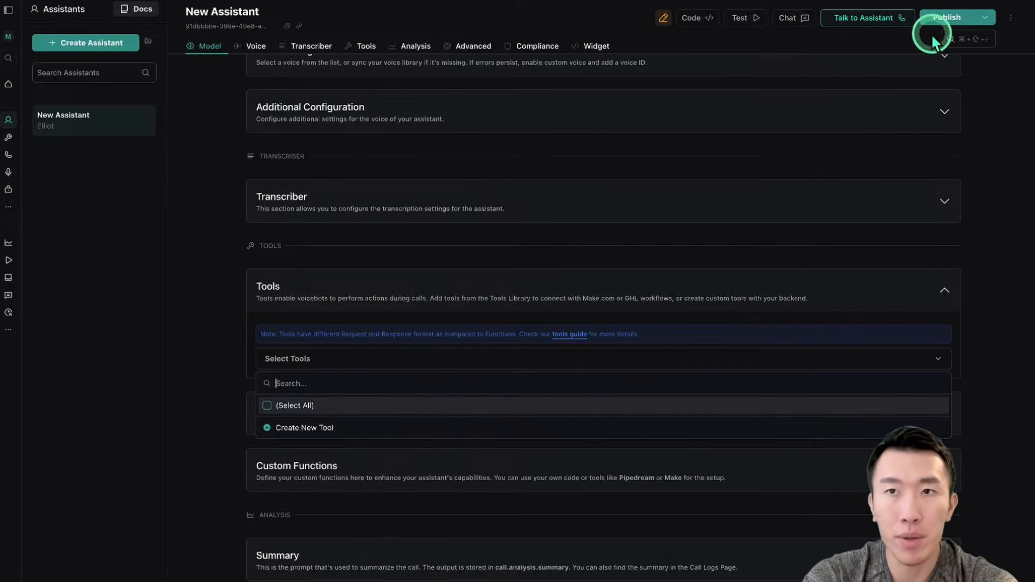
{"action": "left_click", "coordinate": [940, 18]}
{"action": "scroll", "coordinate": [602, 237], "scroll_direction": "up", "scroll_amount": 1}
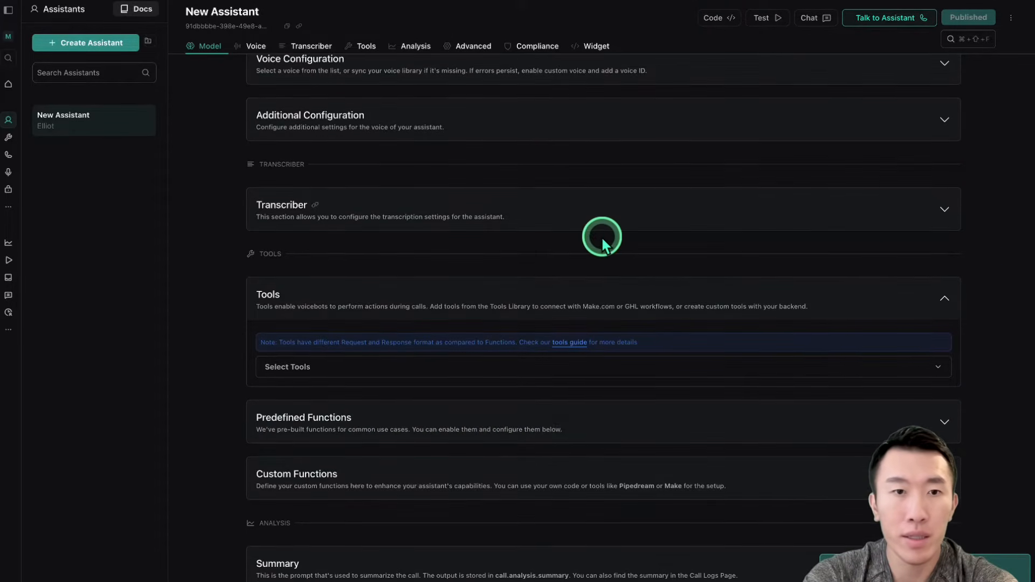
Step: Go from the assistant's tool selection to creating a new tool, and add a Custom Tool
{"action": "scroll", "coordinate": [507, 211], "scroll_direction": "up", "scroll_amount": 4}
{"action": "scroll", "coordinate": [561, 220], "scroll_direction": "down", "scroll_amount": 5}
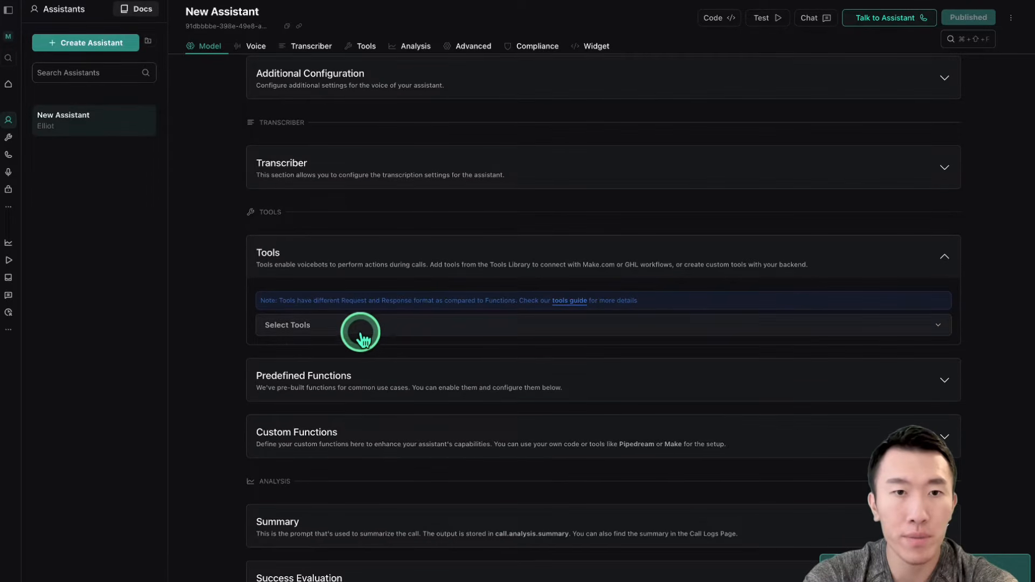
{"action": "left_click", "coordinate": [361, 331]}
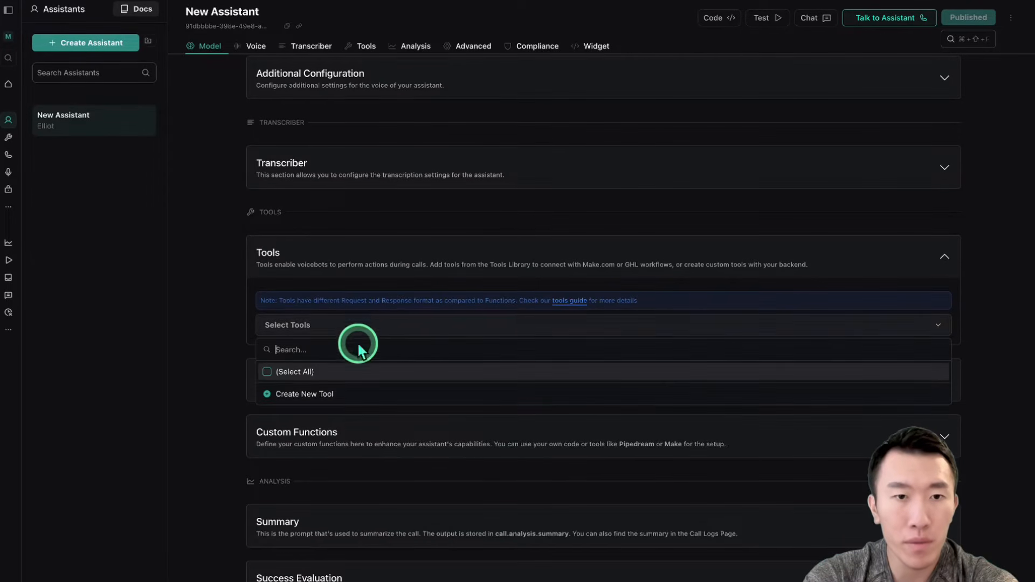
{"action": "left_click", "coordinate": [312, 398]}
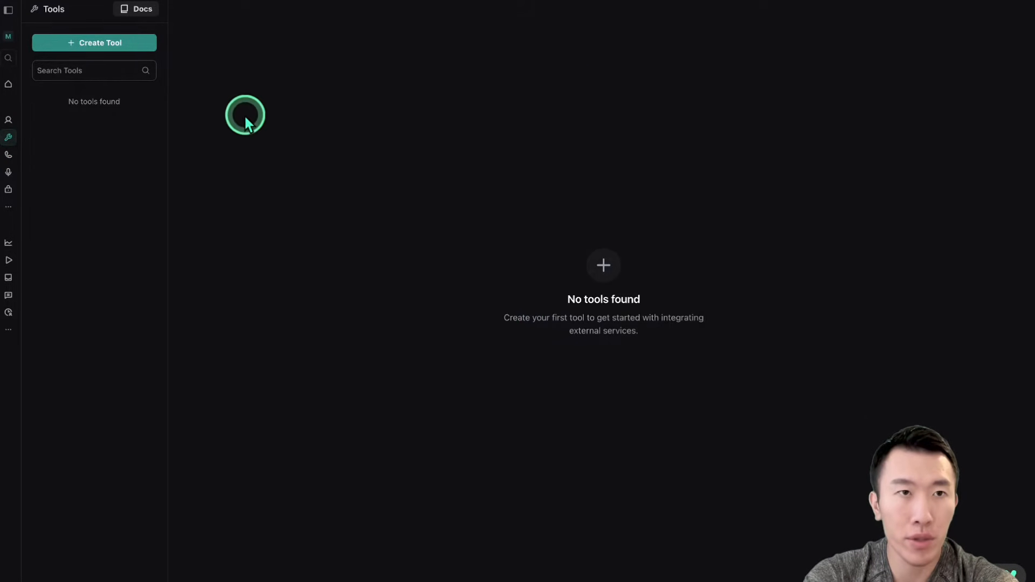
{"action": "left_click", "coordinate": [115, 45]}
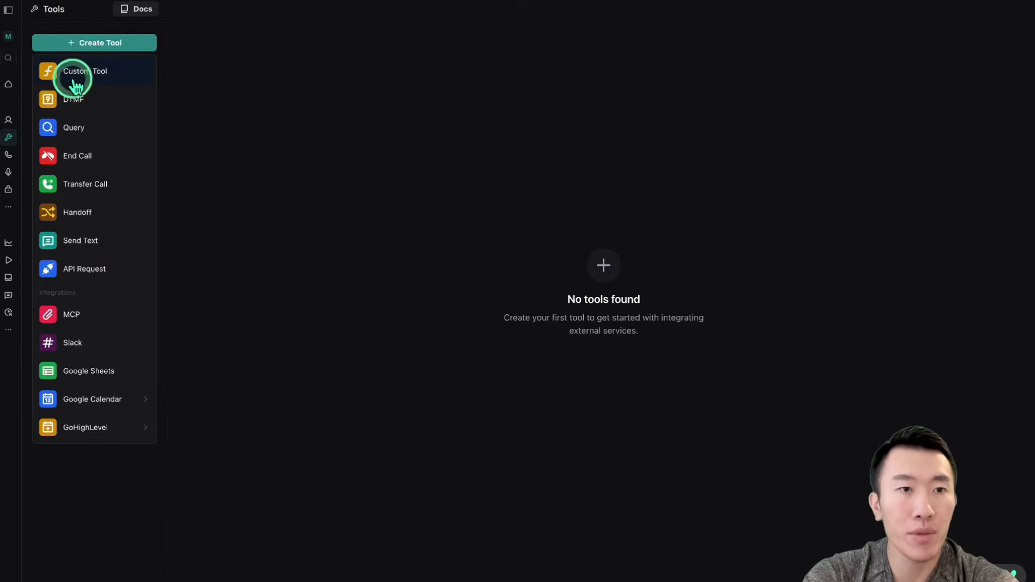
{"action": "mouse_move", "coordinate": [118, 411]}
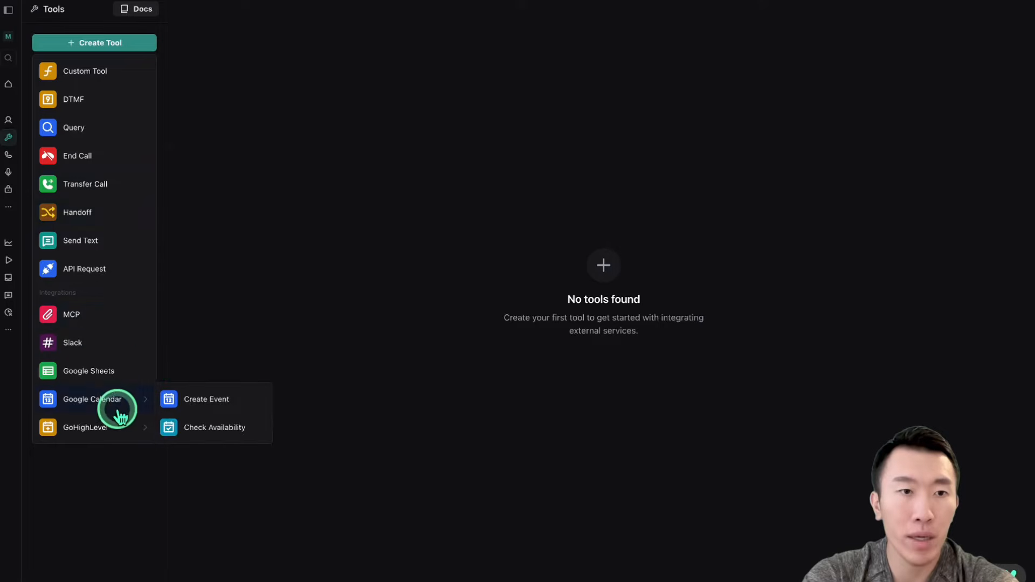
{"action": "left_click", "coordinate": [96, 81]}
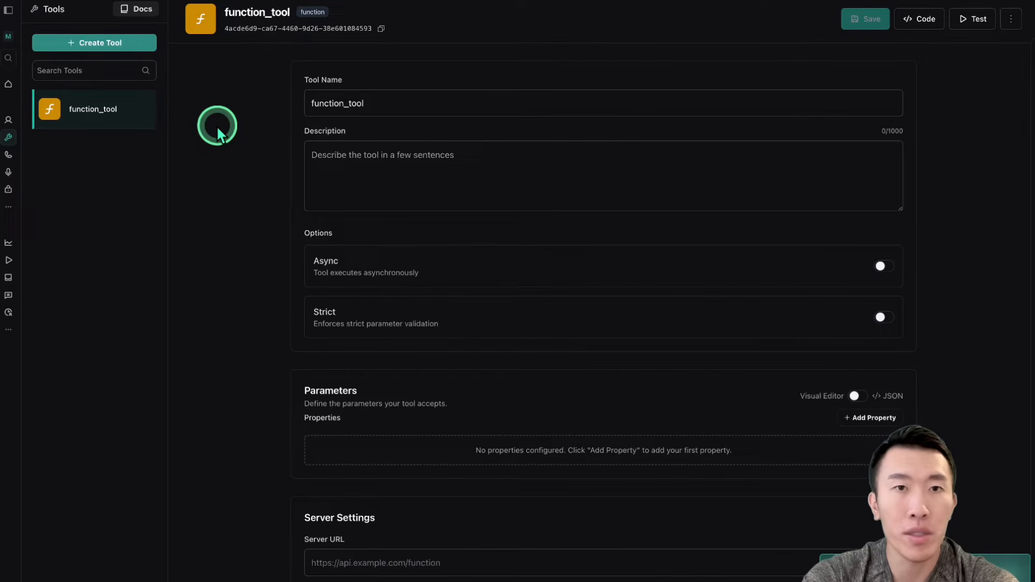
Step: Name the new custom tool checkAvailability
{"action": "triple_click", "coordinate": [447, 105]}
{"action": "type", "text": "c"}
{"action": "left_click", "coordinate": [380, 135]}
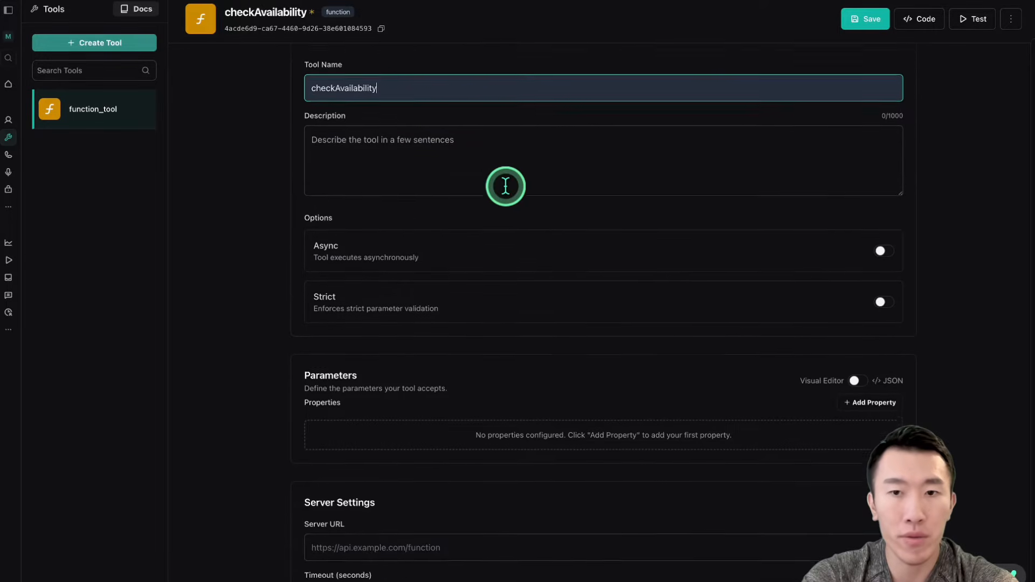
Step: Highlight the tool's Parameters section and switch it from the visual editor to JSON
{"action": "scroll", "coordinate": [505, 186], "scroll_direction": "down", "scroll_amount": 2}
{"action": "scroll", "coordinate": [505, 186], "scroll_direction": "down", "scroll_amount": 1}
{"action": "left_click_drag", "start_coordinate": [348, 264], "coordinate": [550, 293]}
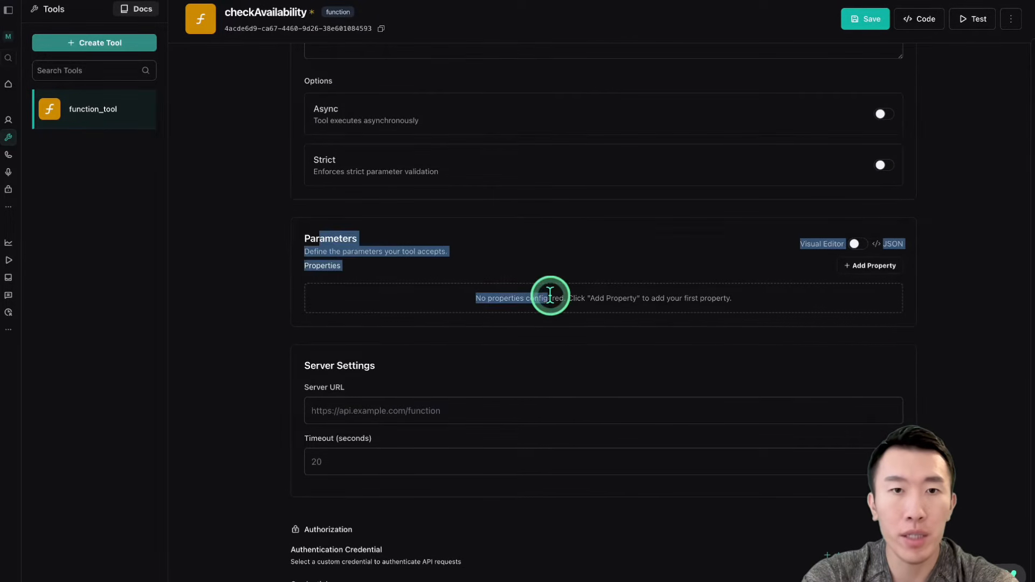
{"action": "left_click", "coordinate": [455, 270]}
{"action": "left_click_drag", "start_coordinate": [353, 242], "coordinate": [802, 296]}
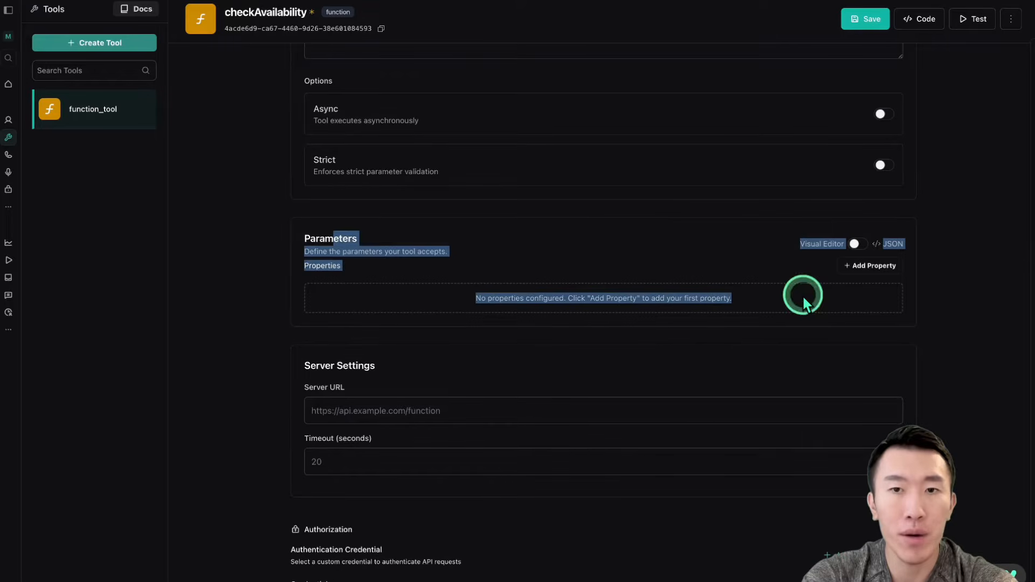
{"action": "left_click", "coordinate": [653, 261]}
{"action": "scroll", "coordinate": [652, 255], "scroll_direction": "up", "scroll_amount": 1}
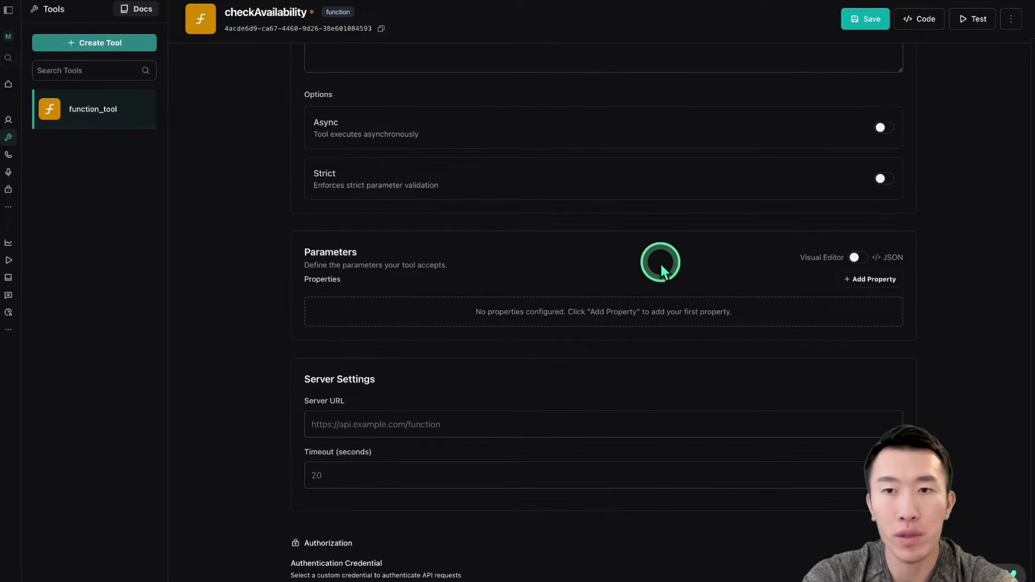
{"action": "left_click", "coordinate": [857, 258]}
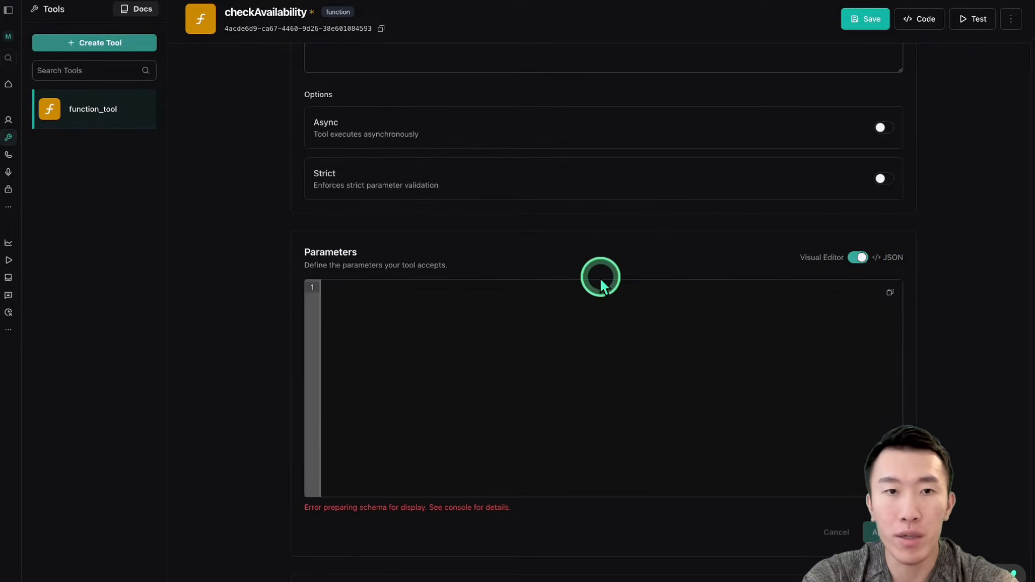
{"action": "scroll", "coordinate": [615, 283], "scroll_direction": "down", "scroll_amount": 1}
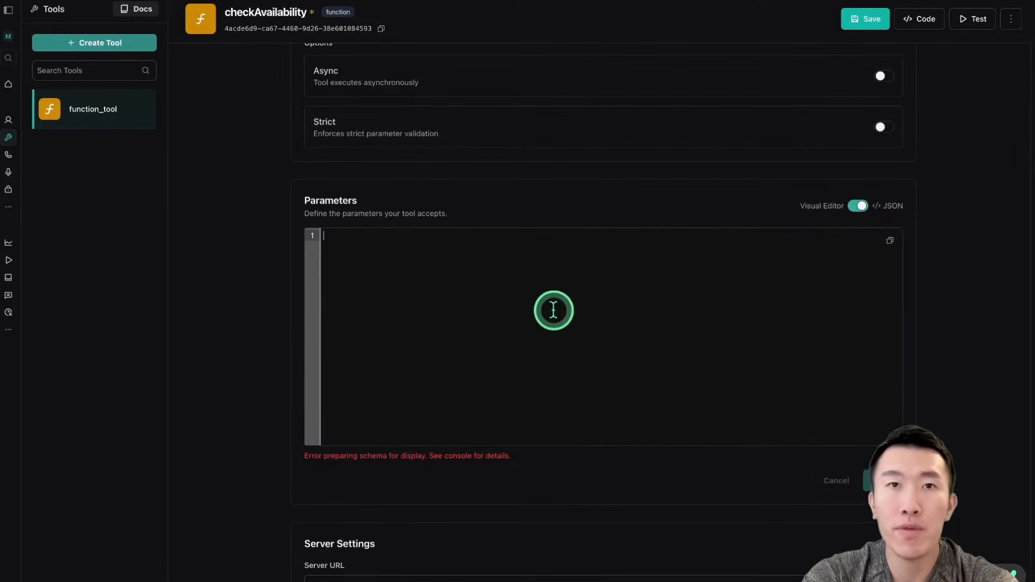
Step: Open checkAvailability.json from Downloads, copy its whole schema and paste it into the tool's Parameters JSON editor
{"action": "key", "text": "super+Tab"}
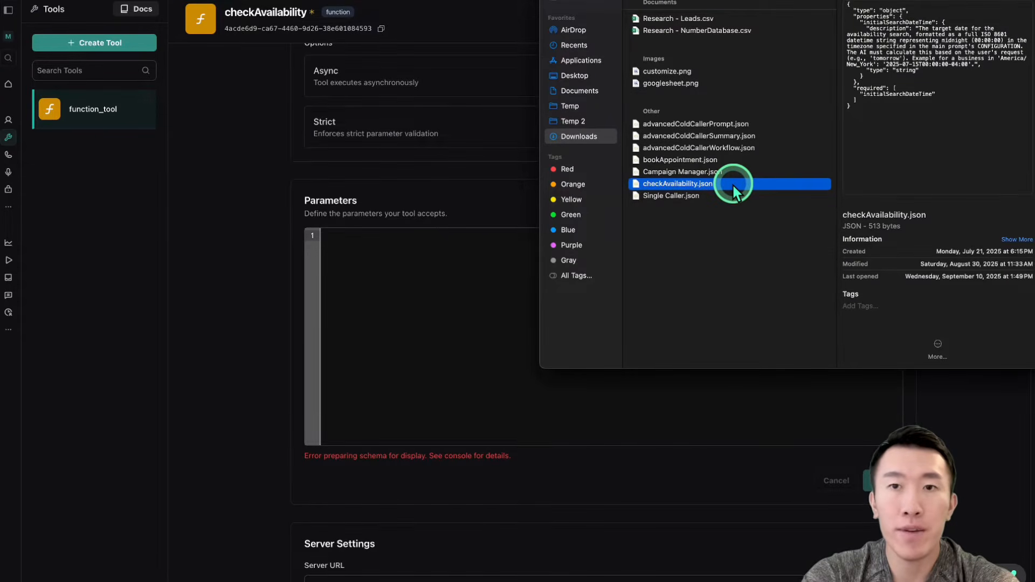
{"action": "double_click", "coordinate": [732, 183]}
{"action": "left_click", "coordinate": [352, 136]}
{"action": "key", "text": "super+a"}
{"action": "left_click", "coordinate": [246, 364]}
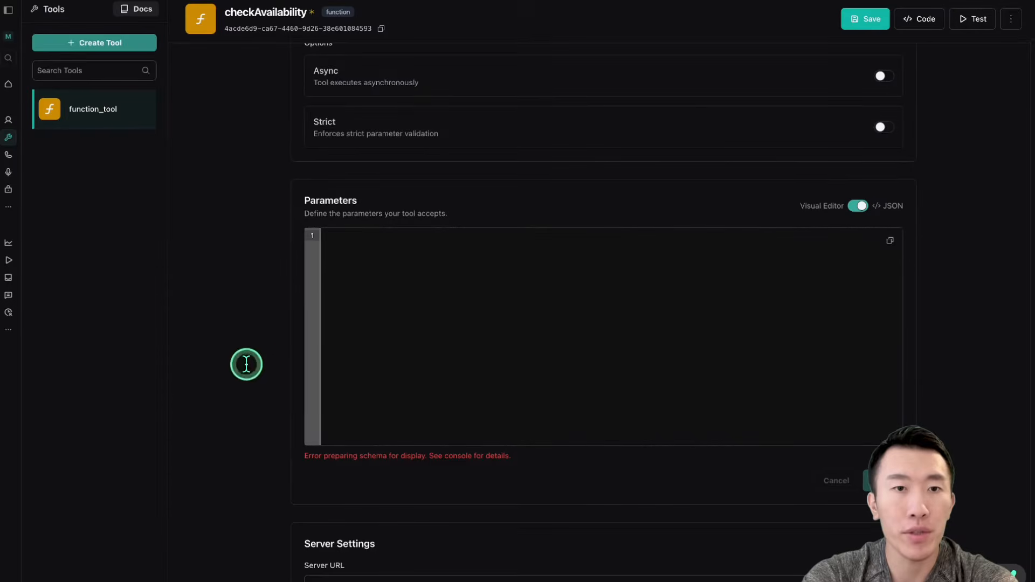
{"action": "key", "text": "super+v"}
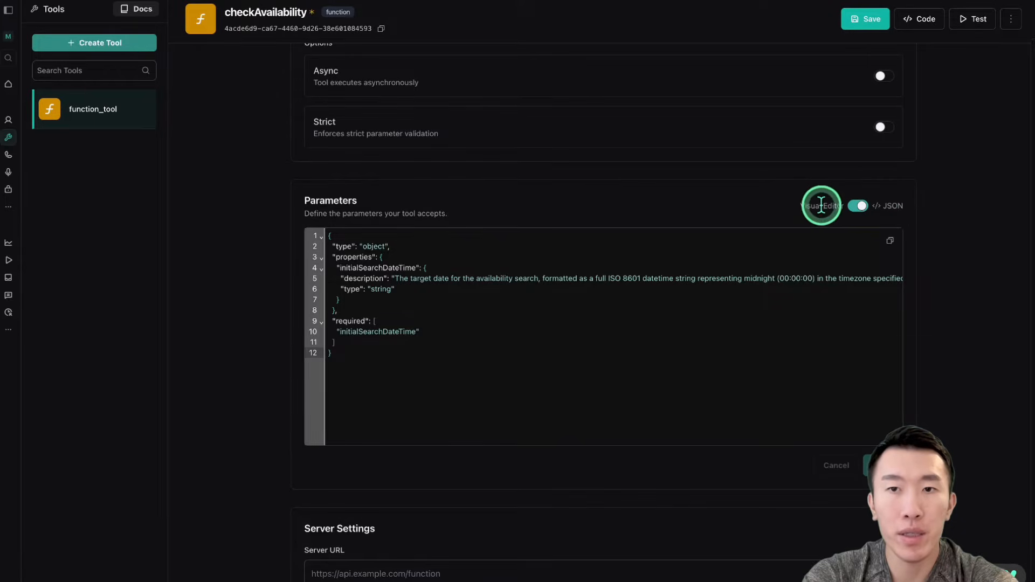
Step: Return the Parameters to the visual editor, highlight the initialSearchDateTime property and save the checkAvailability tool
{"action": "left_click", "coordinate": [858, 206]}
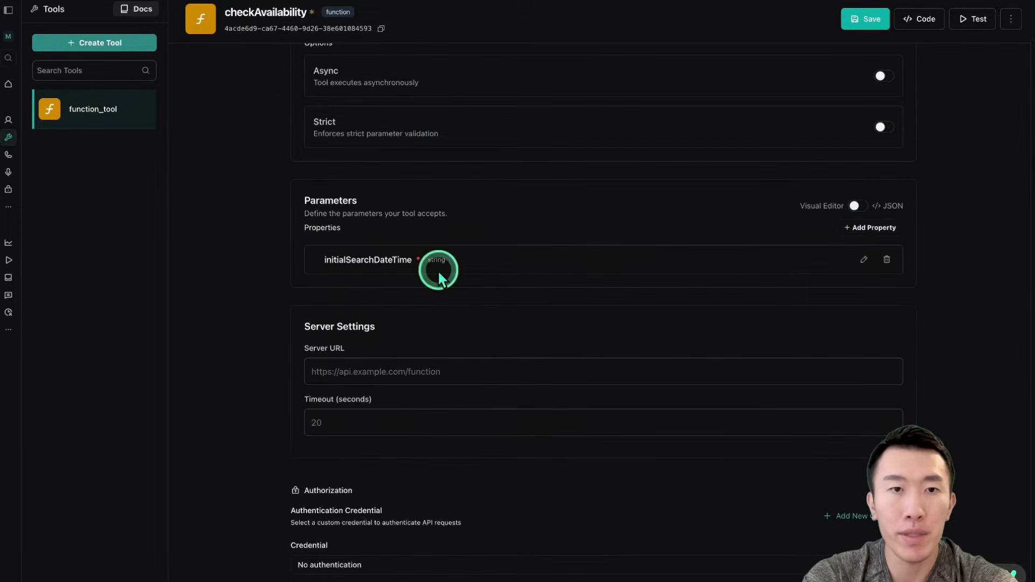
{"action": "scroll", "coordinate": [361, 309], "scroll_direction": "up", "scroll_amount": 2}
{"action": "left_click_drag", "start_coordinate": [331, 346], "coordinate": [480, 346]}
{"action": "left_click", "coordinate": [509, 351]}
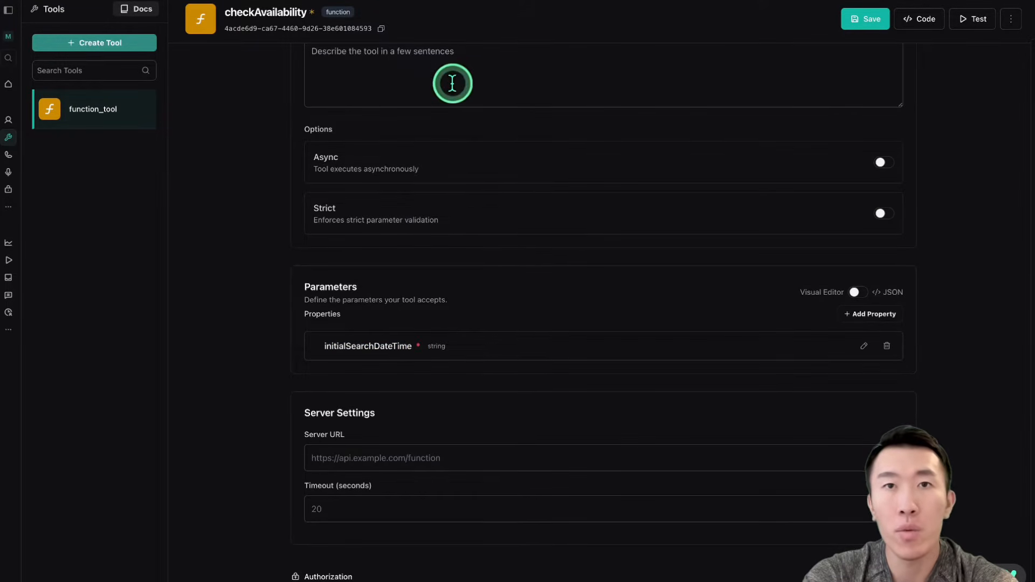
{"action": "left_click", "coordinate": [854, 24]}
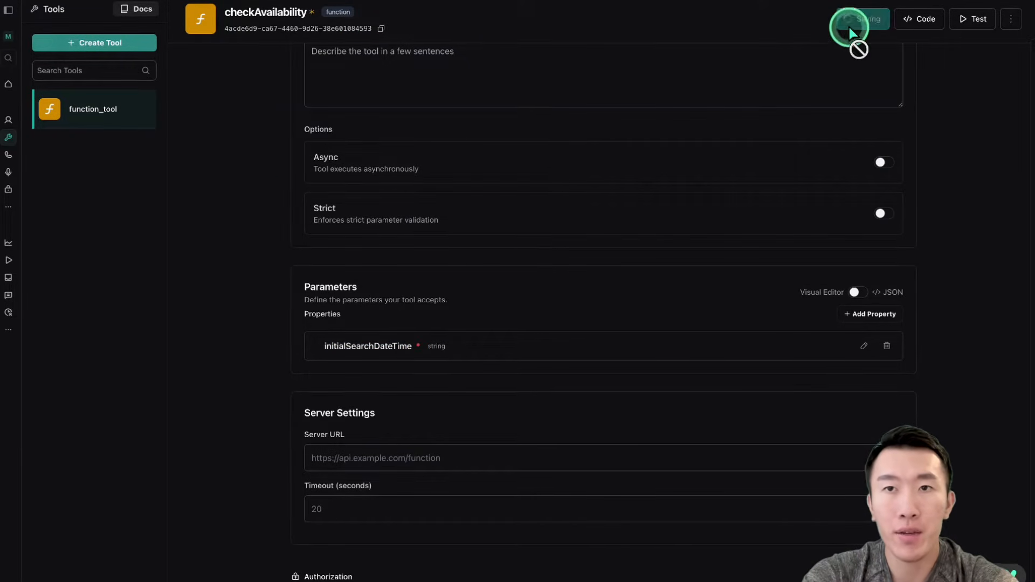
Step: Create a second Custom Tool and name it bookAppointment
{"action": "left_click", "coordinate": [130, 43]}
{"action": "left_click", "coordinate": [86, 71]}
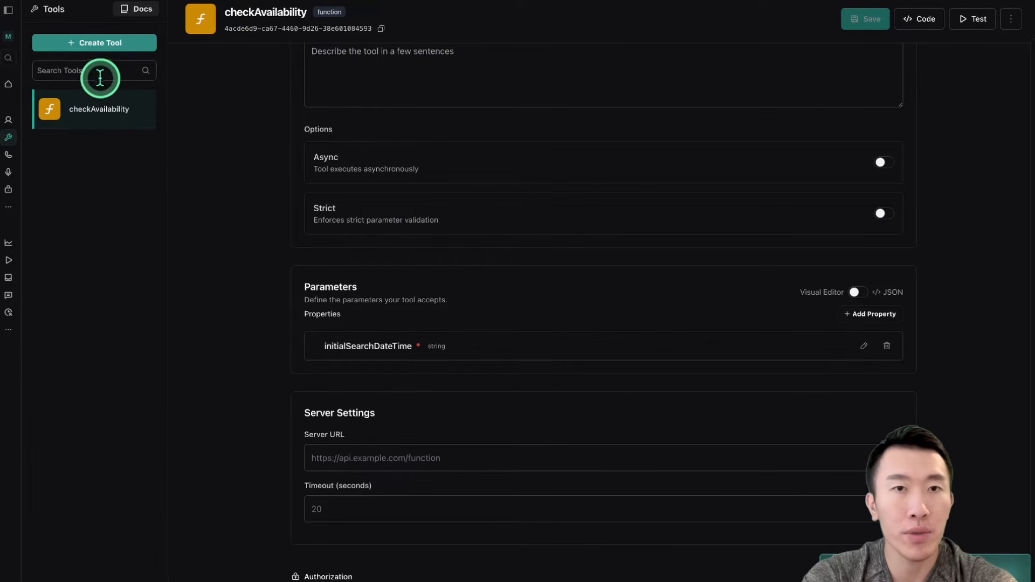
{"action": "triple_click", "coordinate": [431, 104]}
{"action": "type", "text": "bookAppointment"}
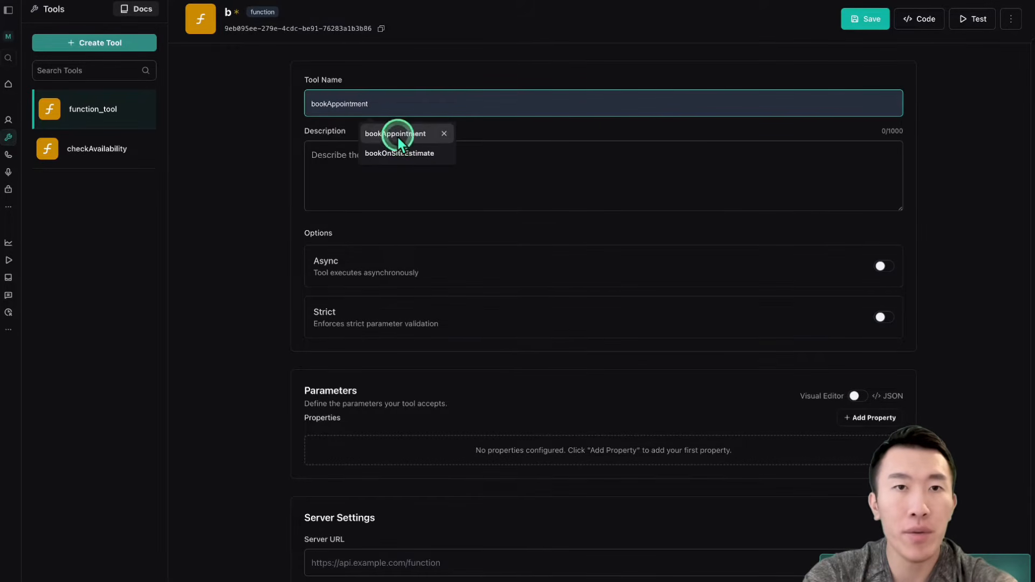
{"action": "left_click", "coordinate": [398, 138]}
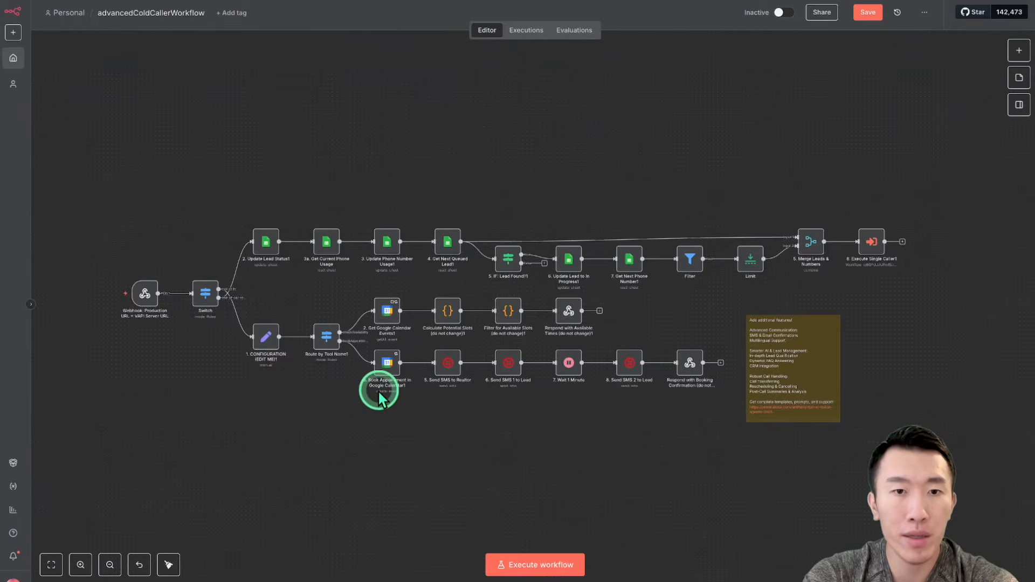
Step: Examine the bookAppointment branch of the n8n workflow, from the Google Calendar booking through the SMS nodes to the booking confirmation
{"action": "scroll", "coordinate": [381, 396], "scroll_direction": "up", "scroll_amount": 3}
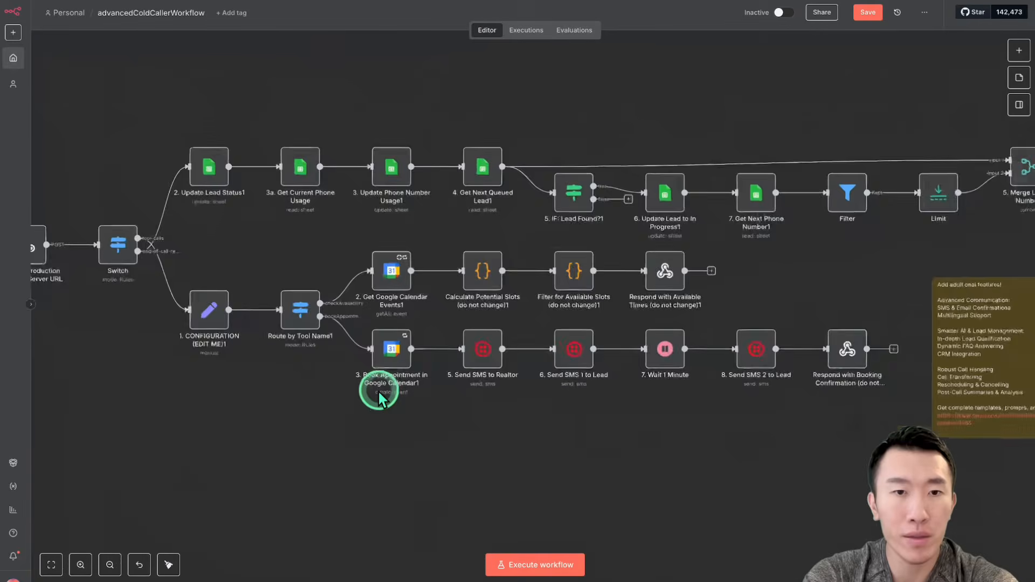
{"action": "scroll", "coordinate": [378, 399], "scroll_direction": "up", "scroll_amount": 4}
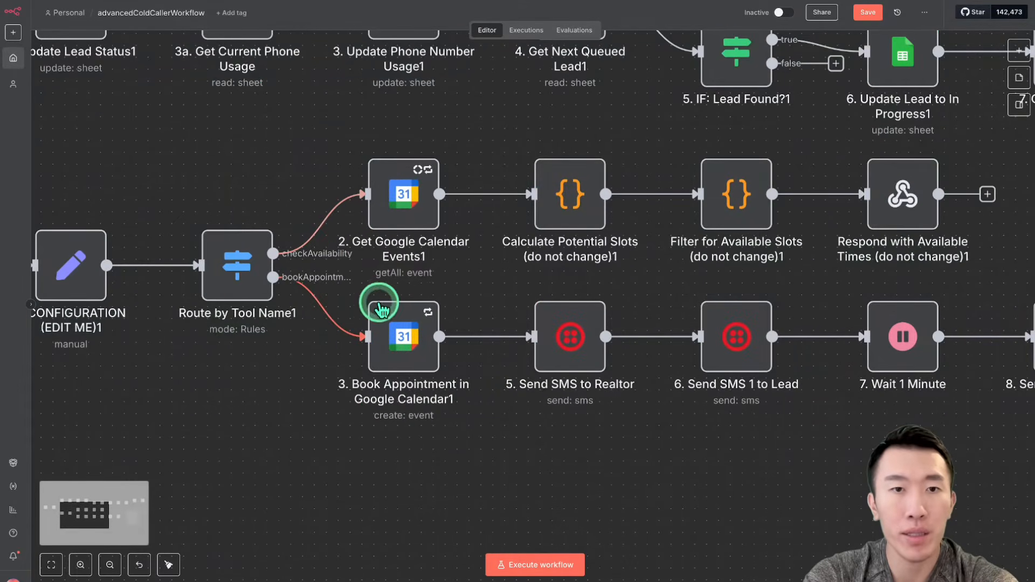
{"action": "scroll", "coordinate": [402, 273], "scroll_direction": "down", "scroll_amount": 3}
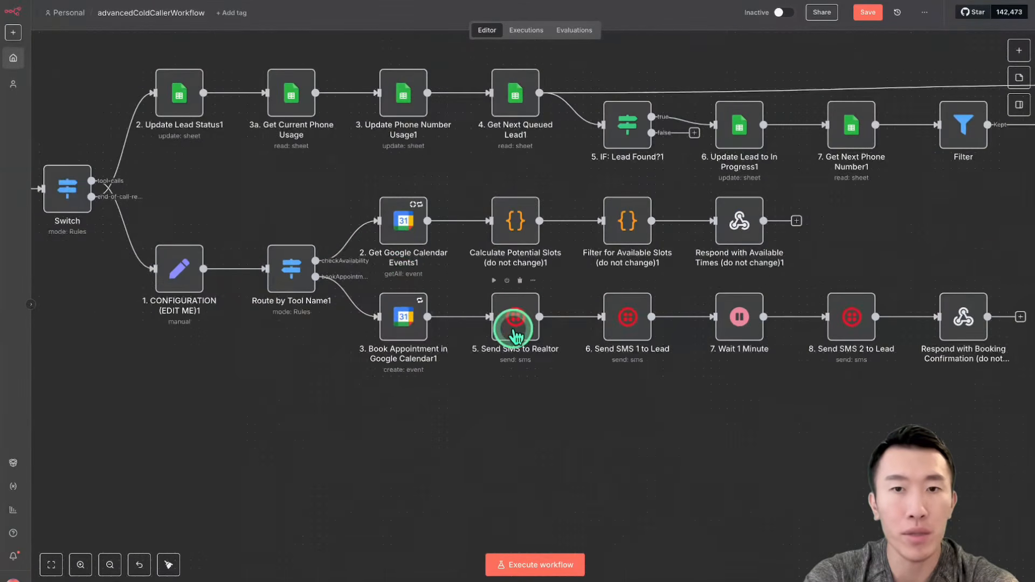
{"action": "scroll", "coordinate": [514, 331], "scroll_direction": "down", "scroll_amount": 3}
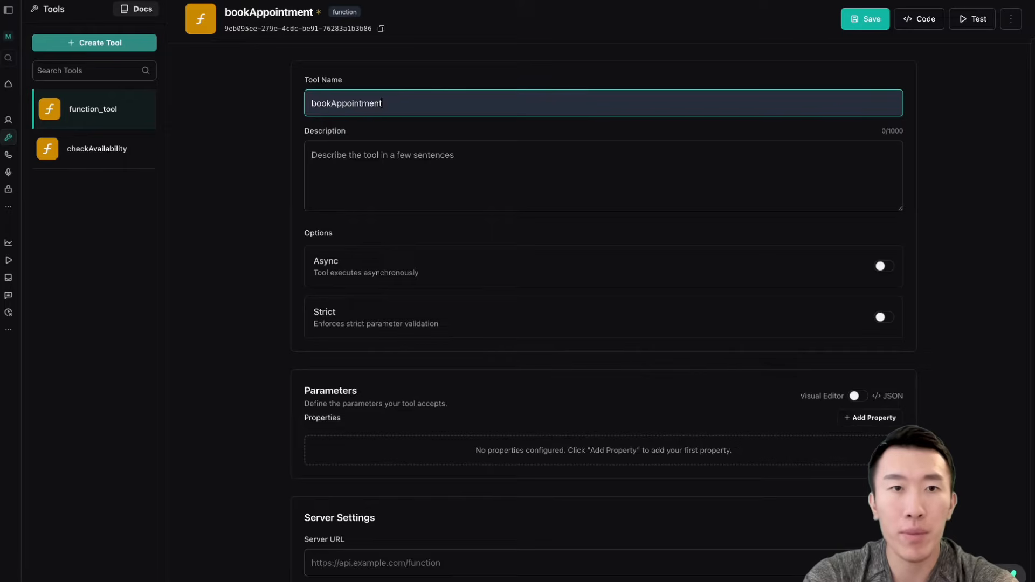
Step: Switch the bookAppointment tool's Parameters in Vapi from the visual editor to JSON
{"action": "scroll", "coordinate": [529, 232], "scroll_direction": "down", "scroll_amount": 1}
{"action": "left_click_drag", "start_coordinate": [339, 113], "coordinate": [714, 286]}
{"action": "left_click", "coordinate": [714, 287]}
{"action": "scroll", "coordinate": [714, 286], "scroll_direction": "down", "scroll_amount": 1}
{"action": "scroll", "coordinate": [715, 288], "scroll_direction": "down", "scroll_amount": 1}
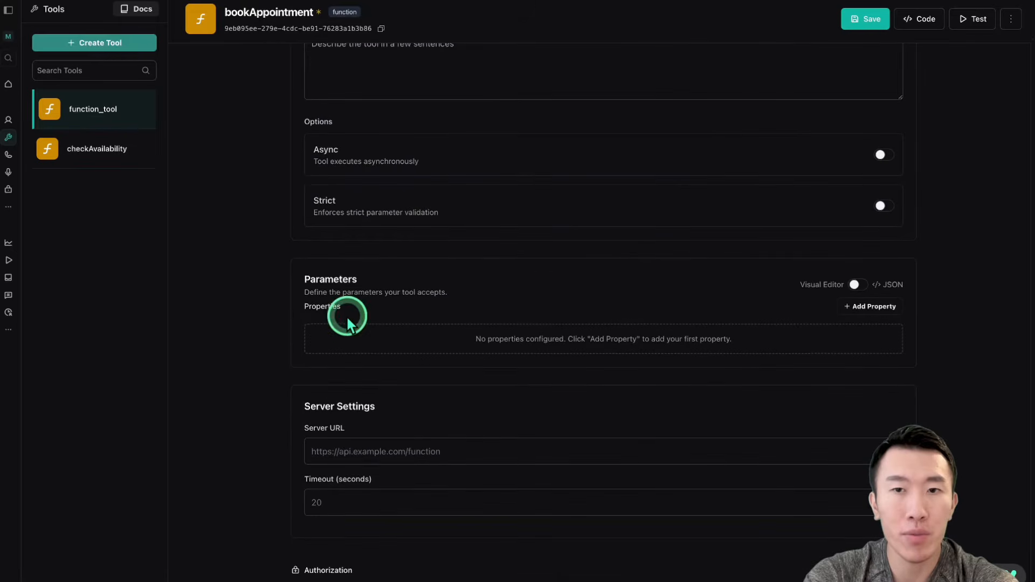
{"action": "left_click", "coordinate": [855, 284]}
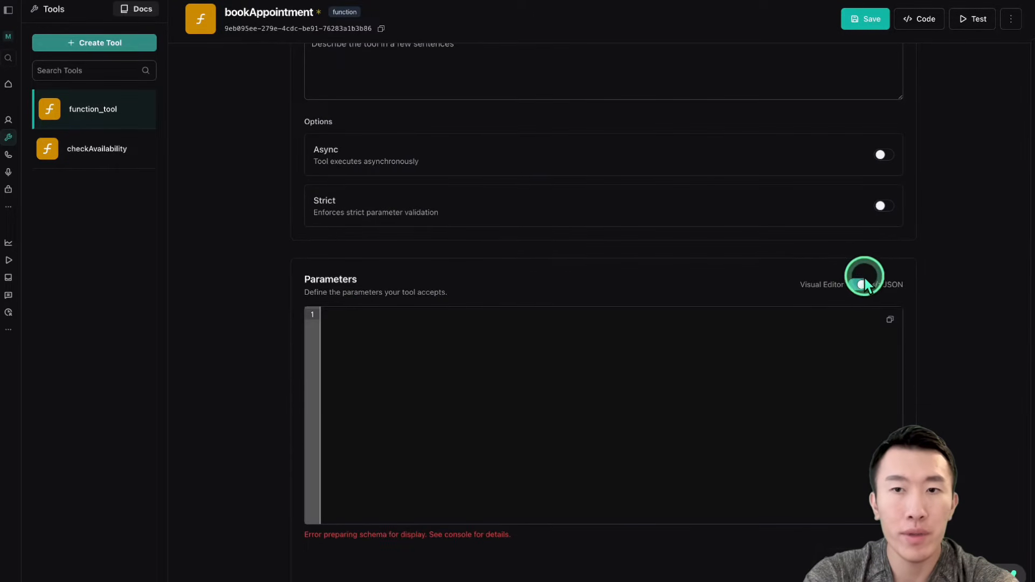
{"action": "left_click", "coordinate": [858, 283]}
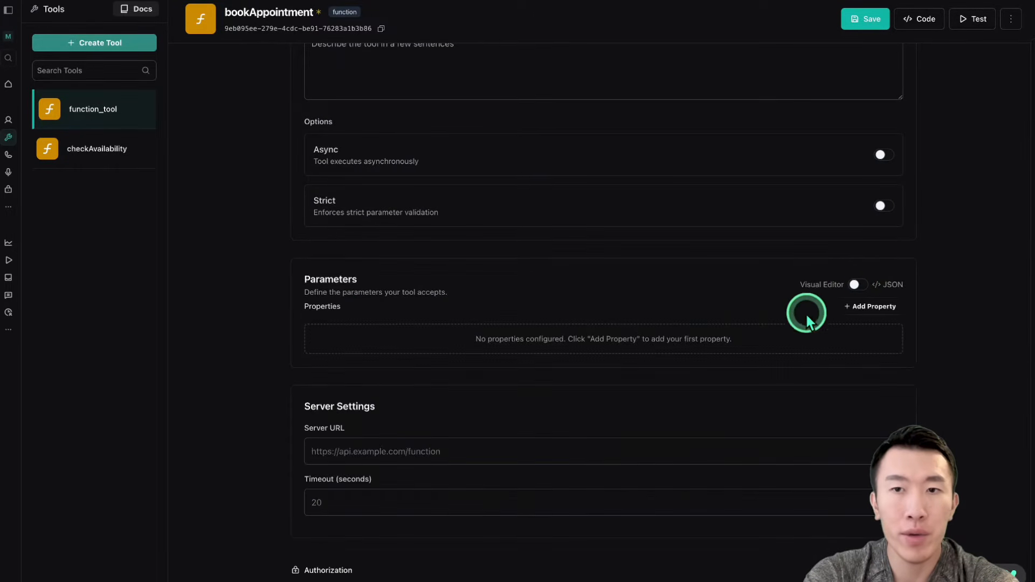
{"action": "left_click", "coordinate": [858, 284]}
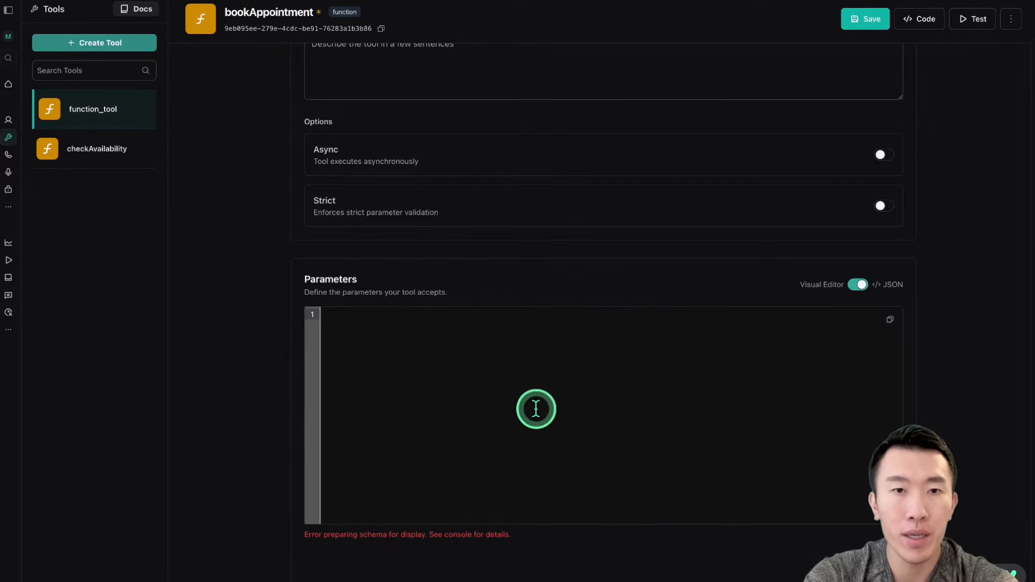
Step: Open bookAppointment.json from Downloads, copy its entire schema and paste it into the bookAppointment tool's Parameters JSON editor
{"action": "left_click", "coordinate": [561, 348]}
{"action": "key", "text": "super+Tab"}
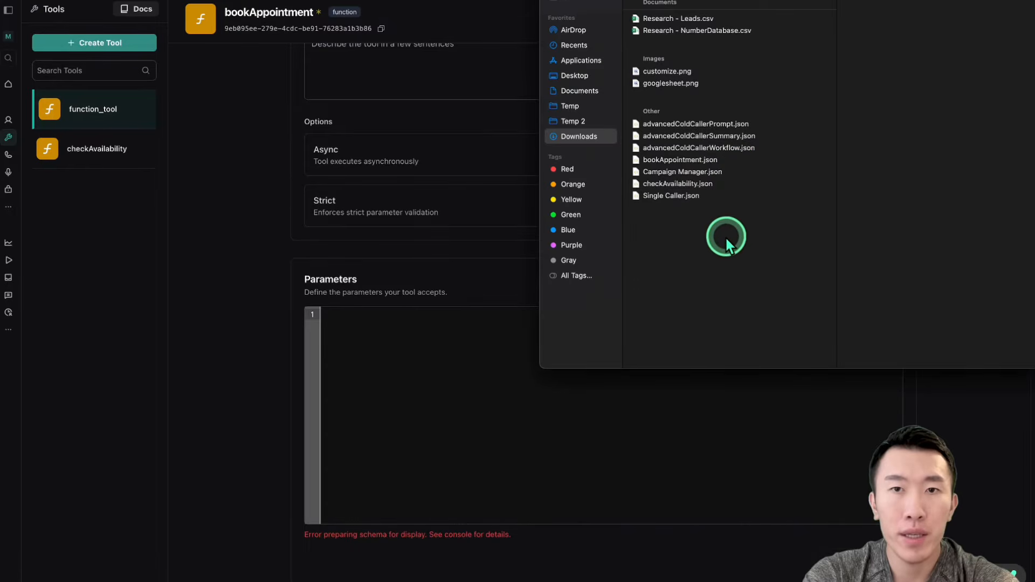
{"action": "left_click", "coordinate": [714, 161]}
{"action": "double_click", "coordinate": [750, 160]}
{"action": "left_click", "coordinate": [231, 160]}
{"action": "key", "text": "super+a"}
{"action": "key", "text": "super+c"}
{"action": "left_click", "coordinate": [223, 370]}
{"action": "left_click", "coordinate": [439, 393]}
{"action": "key", "text": "super+v"}
Step: Review the pasted bookAppointment schema, highlighting the startDateTime property and the clientName description
{"action": "scroll", "coordinate": [599, 443], "scroll_direction": "up", "scroll_amount": 3}
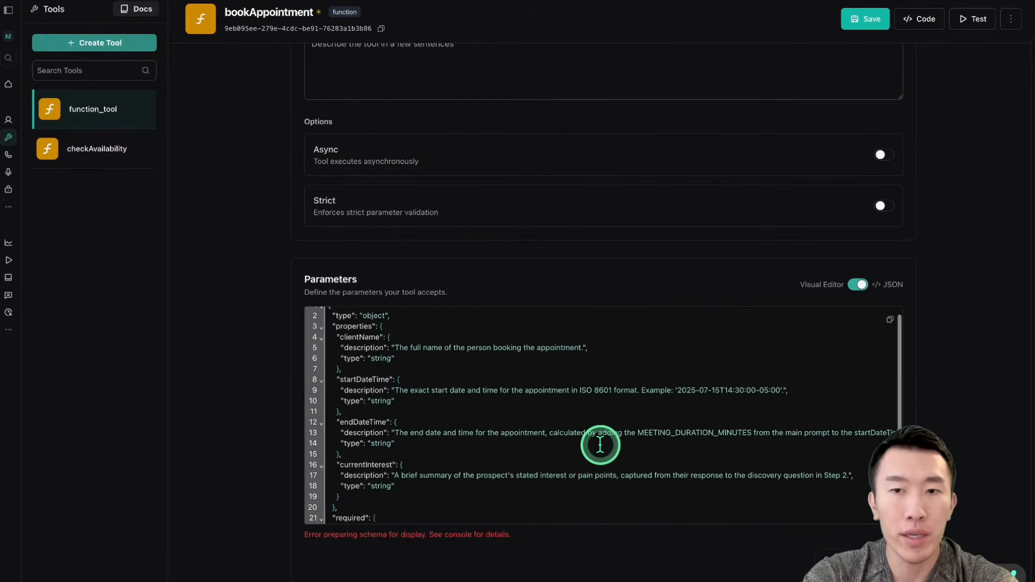
{"action": "scroll", "coordinate": [453, 479], "scroll_direction": "down", "scroll_amount": 1}
{"action": "scroll", "coordinate": [453, 478], "scroll_direction": "down", "scroll_amount": 1}
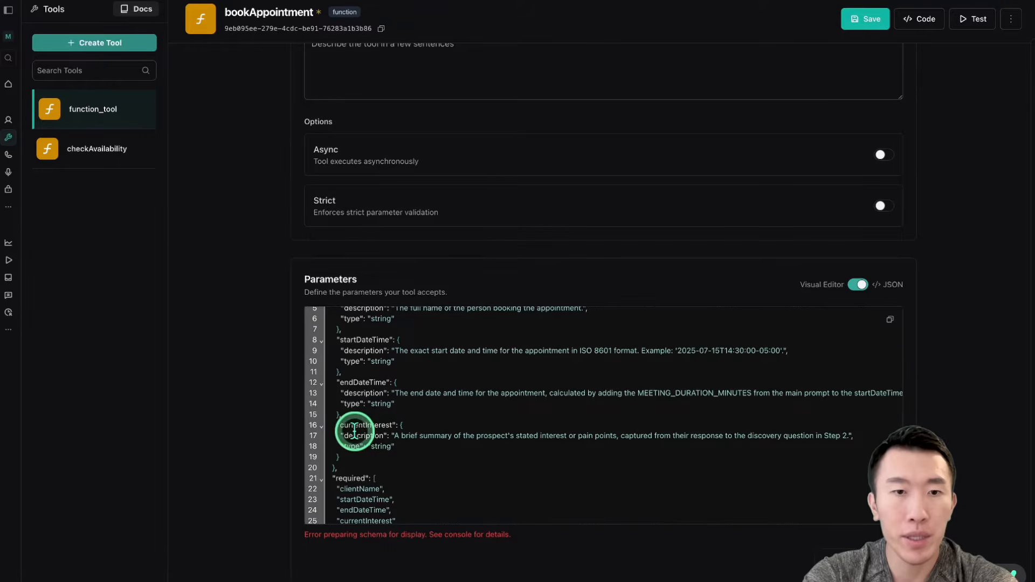
{"action": "scroll", "coordinate": [404, 464], "scroll_direction": "up", "scroll_amount": 2}
{"action": "left_click_drag", "start_coordinate": [345, 431], "coordinate": [406, 434]}
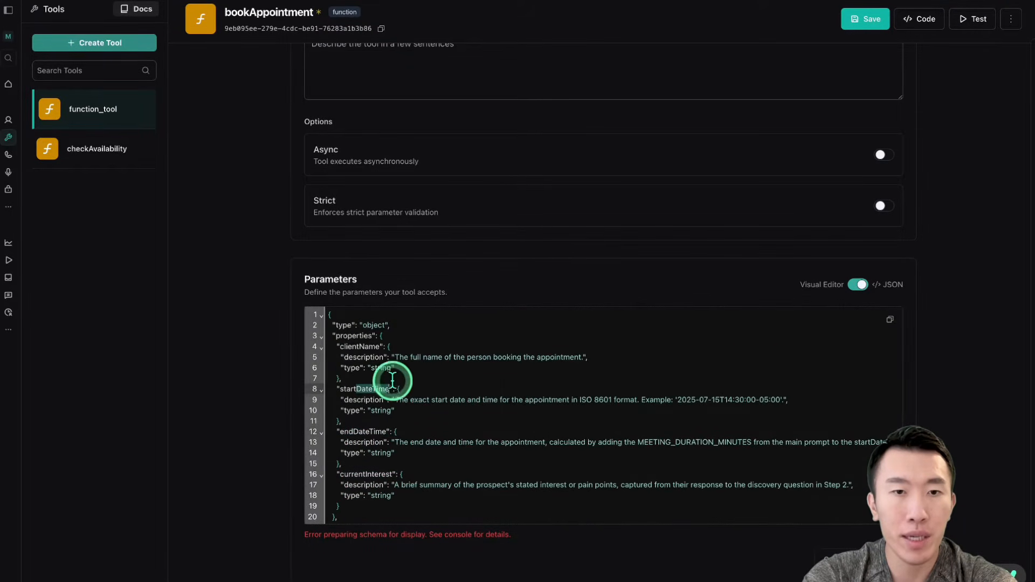
{"action": "left_click_drag", "start_coordinate": [352, 357], "coordinate": [420, 357]}
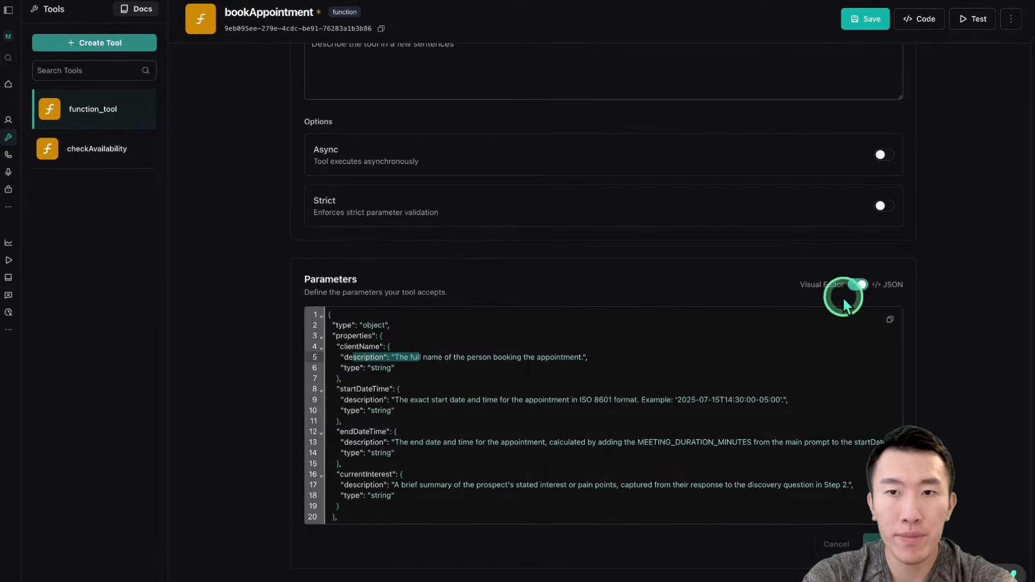
Step: Return the Parameters to the visual editor, highlight the clientName to currentInterest properties and save the bookAppointment tool
{"action": "left_click", "coordinate": [860, 286]}
{"action": "left_click_drag", "start_coordinate": [339, 334], "coordinate": [508, 444]}
{"action": "left_click", "coordinate": [512, 445]}
{"action": "left_click", "coordinate": [851, 18]}
{"action": "left_click", "coordinate": [520, 186]}
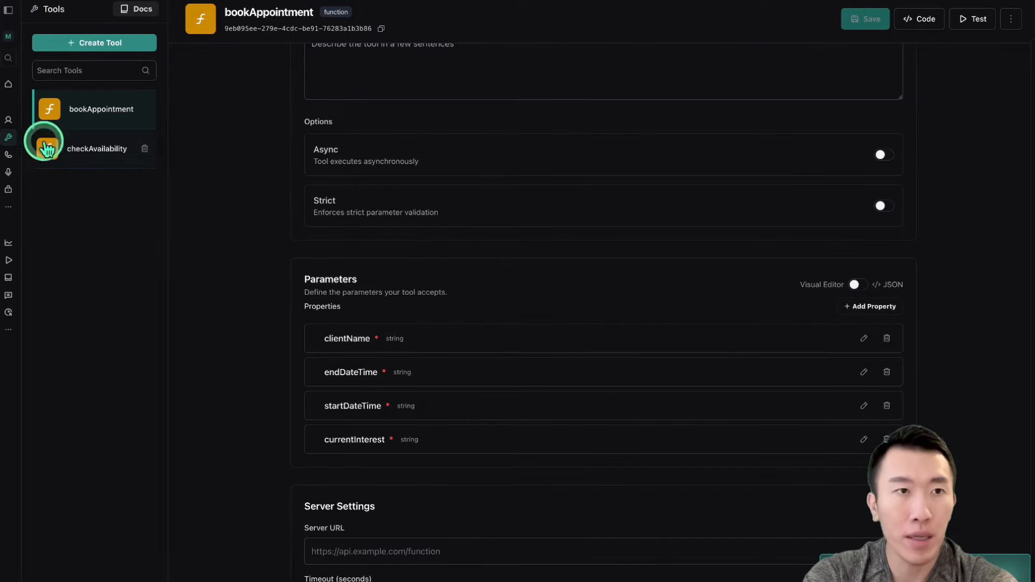
Step: Attach the bookAppointment and checkAvailability tools to New Assistant and publish the assistant
{"action": "left_click", "coordinate": [10, 125]}
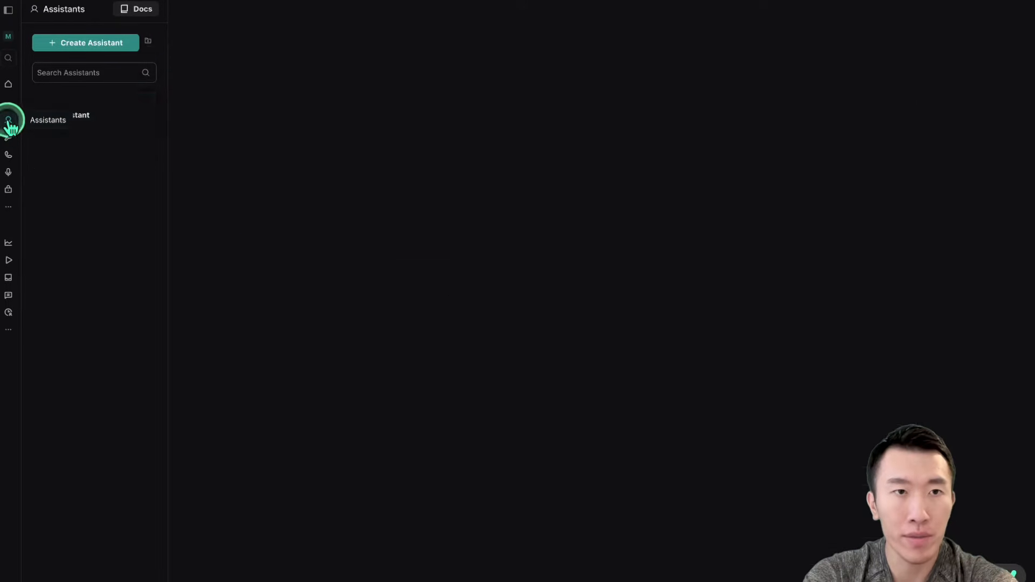
{"action": "scroll", "coordinate": [220, 209], "scroll_direction": "down", "scroll_amount": 10}
{"action": "scroll", "coordinate": [220, 209], "scroll_direction": "down", "scroll_amount": 15}
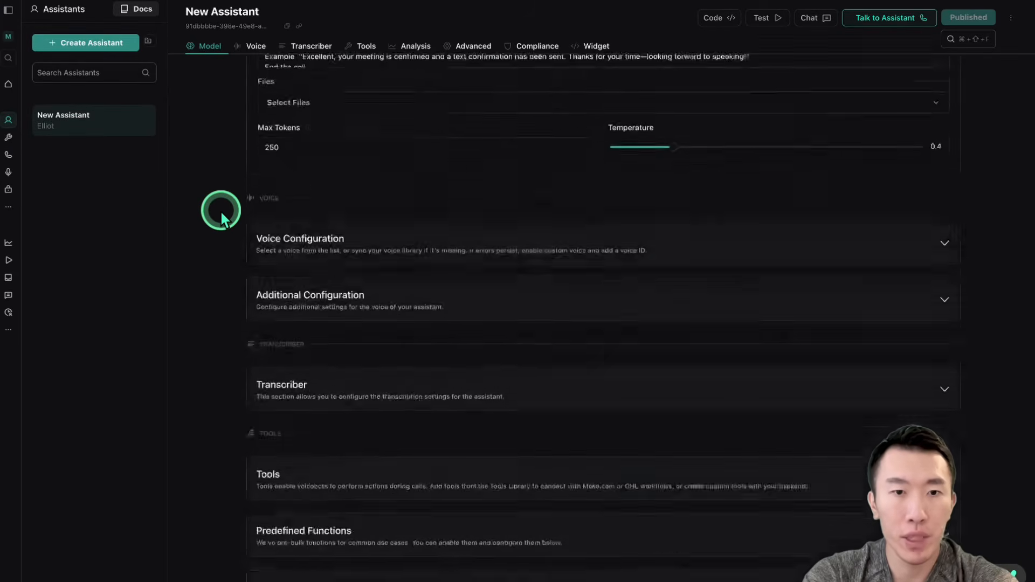
{"action": "left_click", "coordinate": [452, 156]}
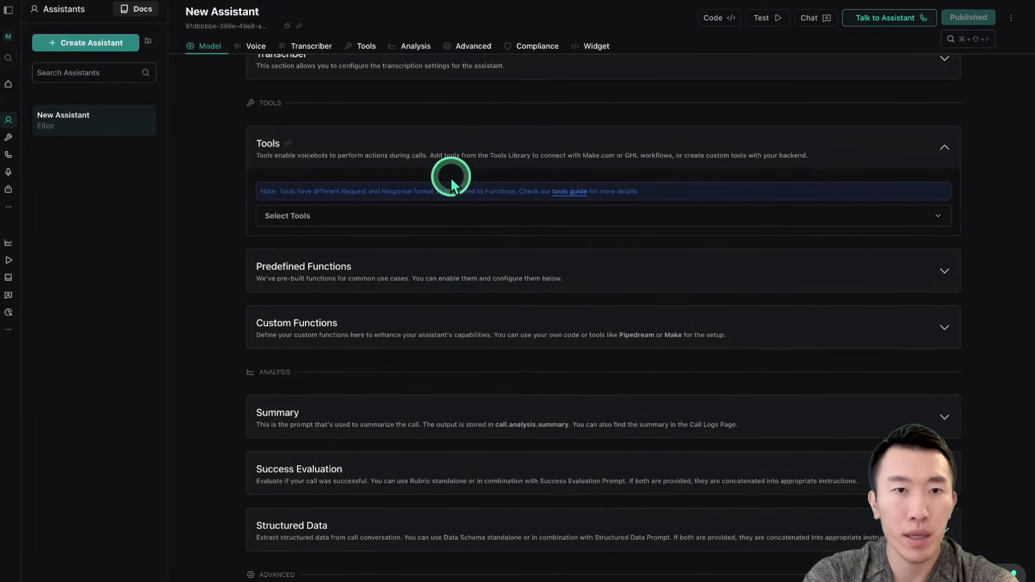
{"action": "left_click", "coordinate": [439, 215]}
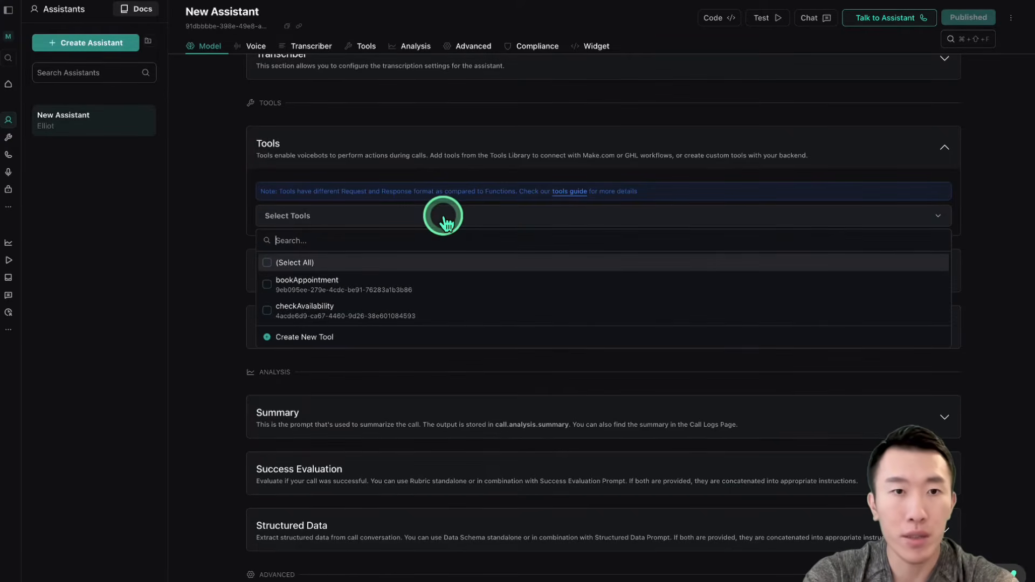
{"action": "left_click", "coordinate": [267, 262]}
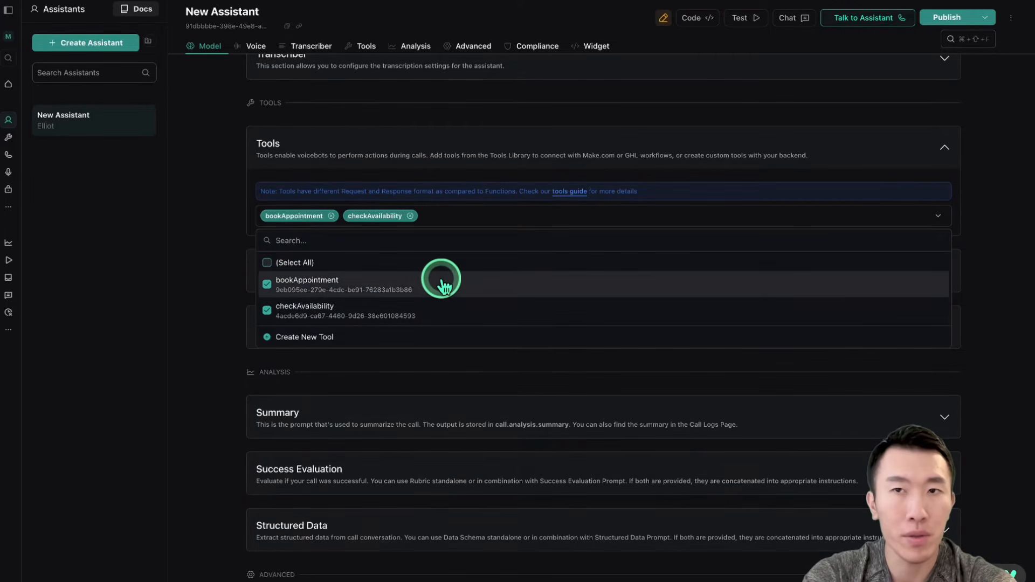
{"action": "left_click", "coordinate": [940, 18]}
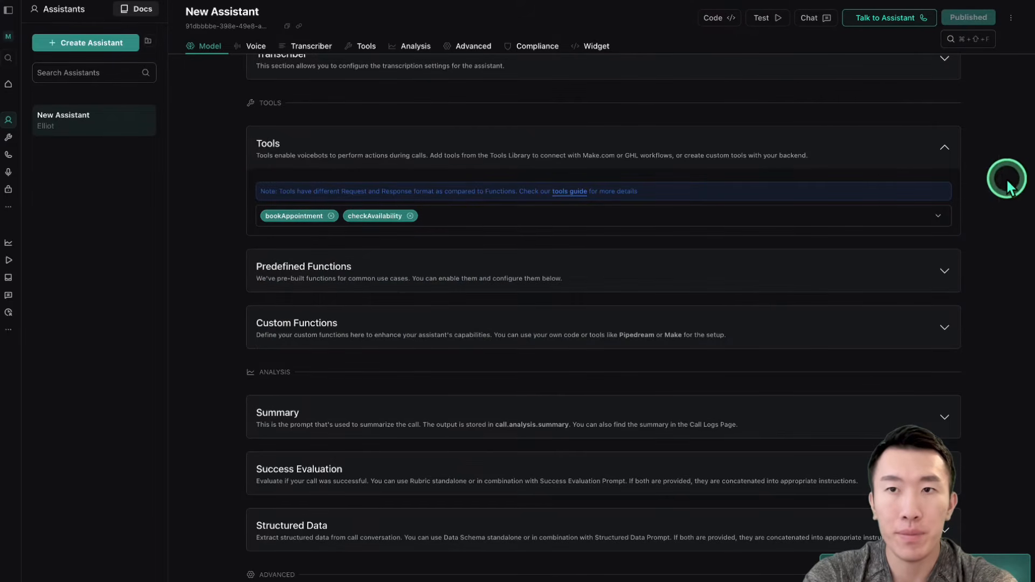
Step: Look back over the assistant's prompt and attached tools, and open the Summary analysis settings at the Prompt field
{"action": "scroll", "coordinate": [557, 216], "scroll_direction": "up", "scroll_amount": 9}
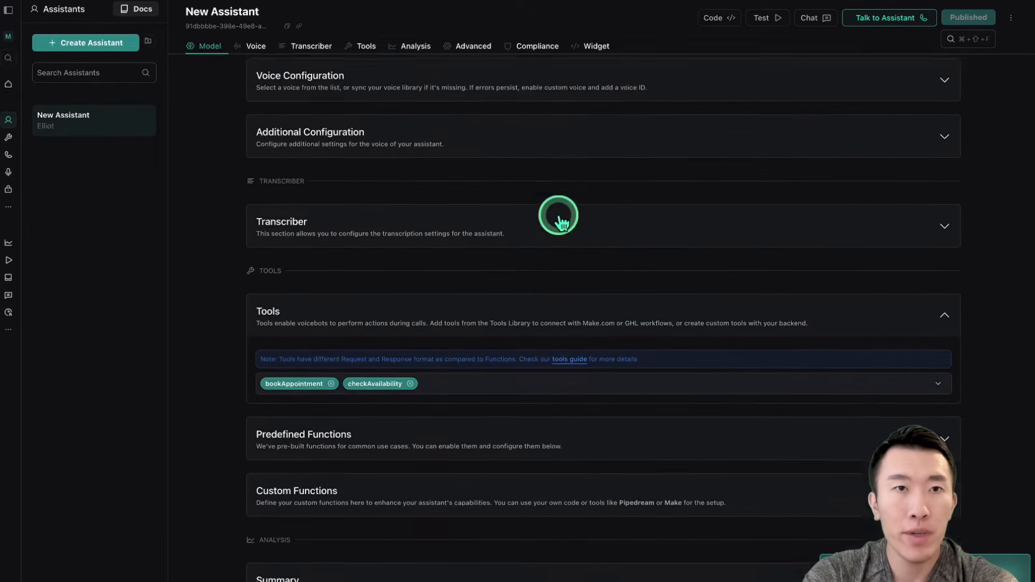
{"action": "scroll", "coordinate": [539, 242], "scroll_direction": "up", "scroll_amount": 4}
{"action": "scroll", "coordinate": [573, 288], "scroll_direction": "down", "scroll_amount": 8}
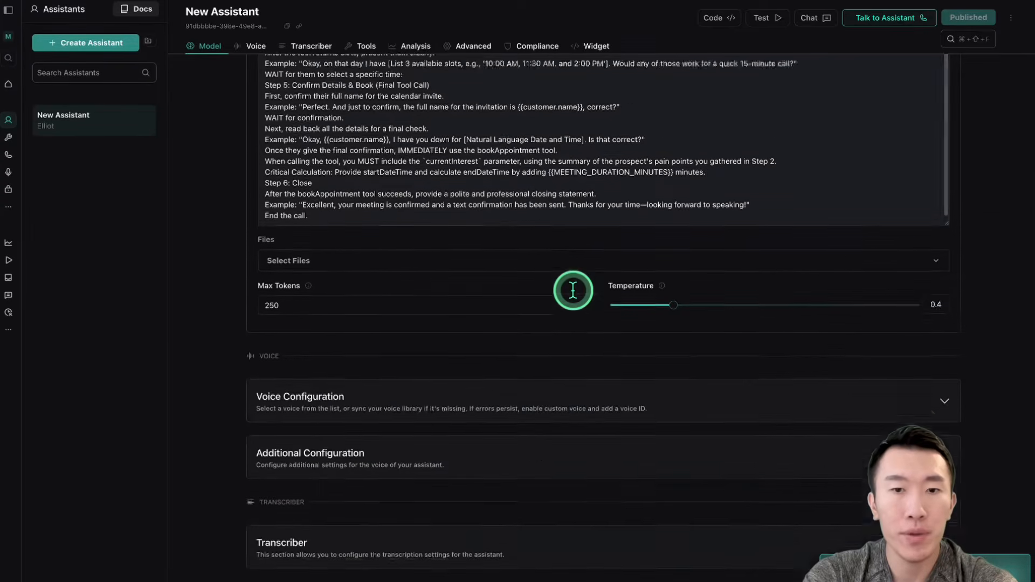
{"action": "scroll", "coordinate": [573, 291], "scroll_direction": "down", "scroll_amount": 5}
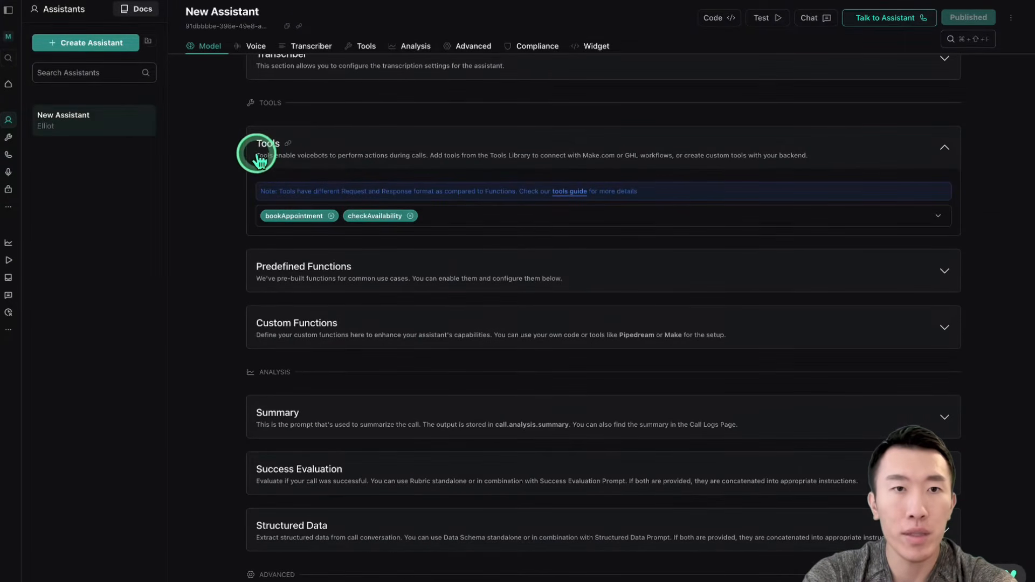
{"action": "scroll", "coordinate": [413, 177], "scroll_direction": "down", "scroll_amount": 2}
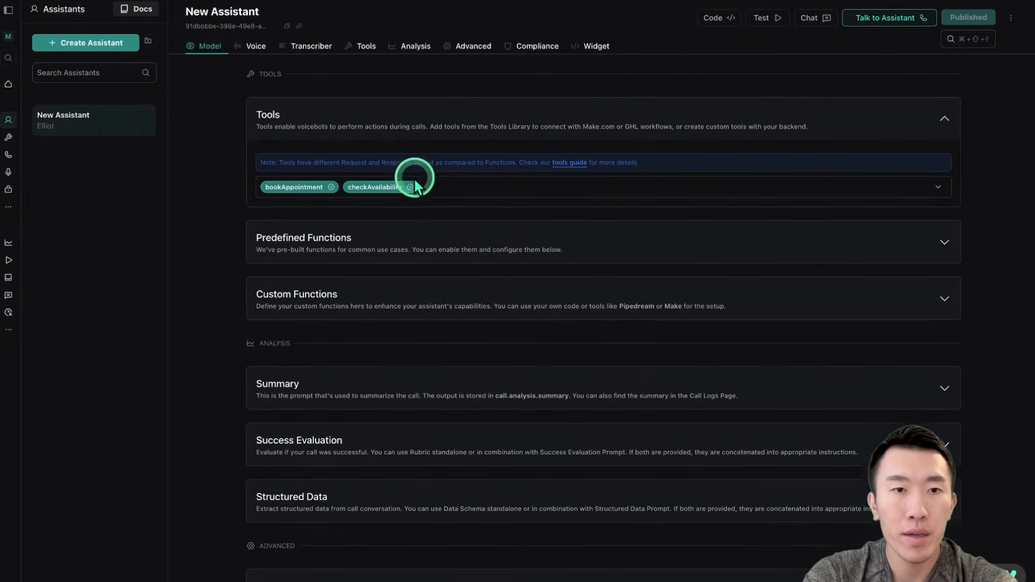
{"action": "scroll", "coordinate": [412, 176], "scroll_direction": "down", "scroll_amount": 4}
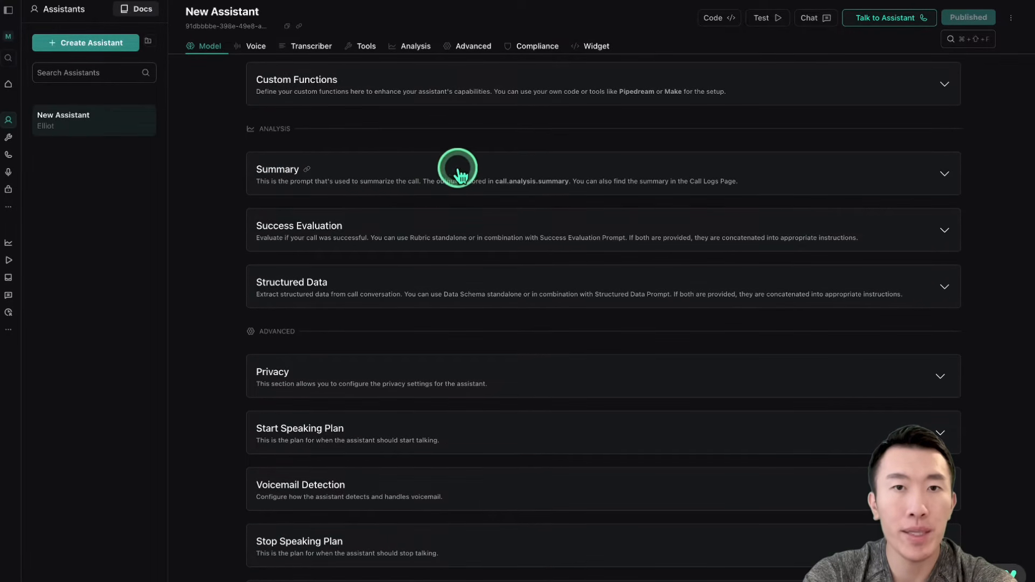
{"action": "left_click", "coordinate": [513, 183]}
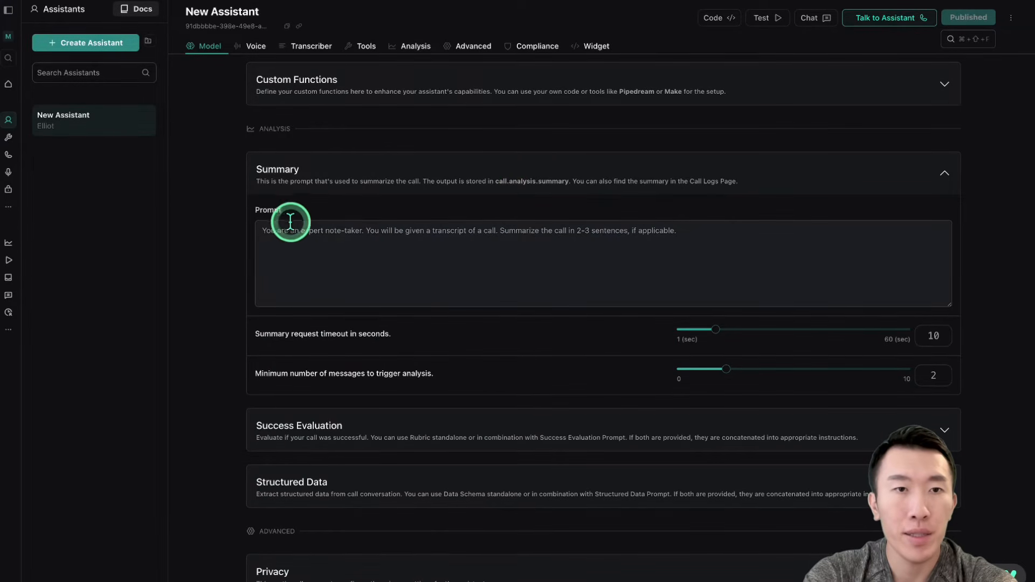
{"action": "left_click_drag", "start_coordinate": [261, 214], "coordinate": [312, 213]}
{"action": "left_click", "coordinate": [473, 249]}
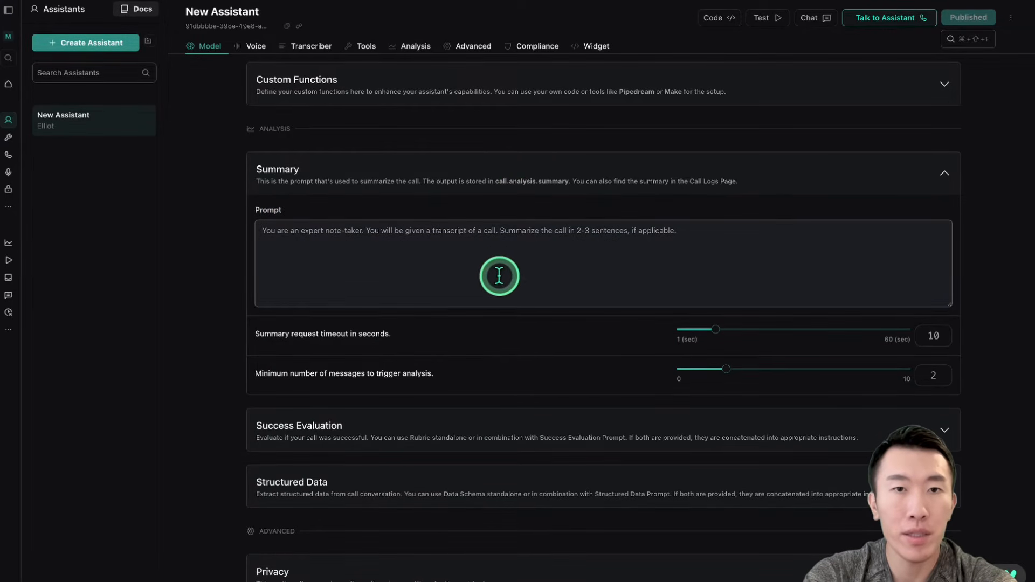
Step: Open advancedColdCallerSummary.json from Downloads, copy all its text and paste it as the assistant's Summary prompt
{"action": "key", "text": "super+Tab"}
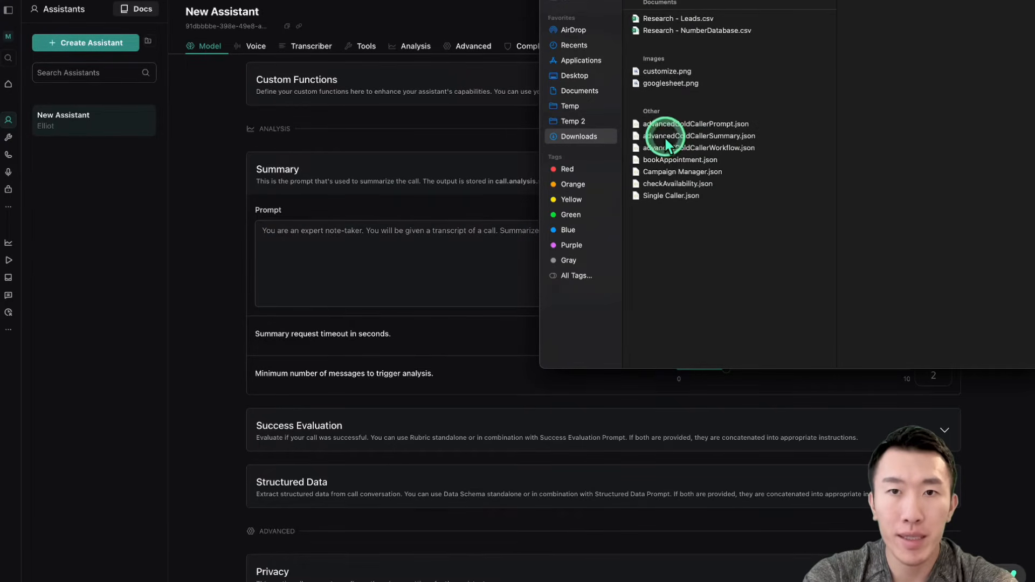
{"action": "double_click", "coordinate": [744, 139]}
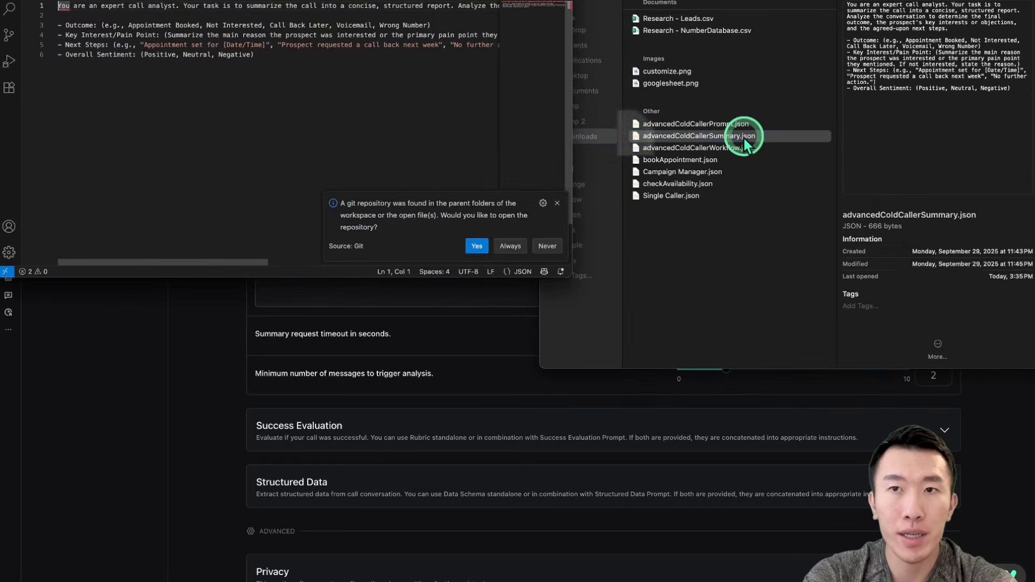
{"action": "left_click", "coordinate": [358, 108]}
{"action": "key", "text": "super+a"}
{"action": "key", "text": "super+c"}
{"action": "left_click", "coordinate": [267, 307]}
{"action": "left_click", "coordinate": [411, 284]}
{"action": "key", "text": "super+a"}
{"action": "key", "text": "super+v"}
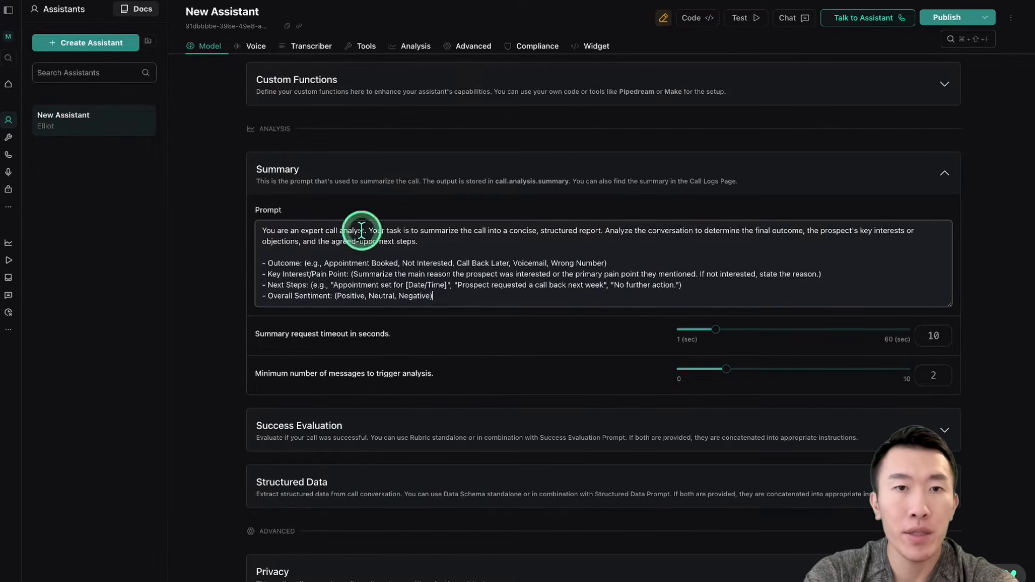
{"action": "scroll", "coordinate": [447, 278], "scroll_direction": "up", "scroll_amount": 1}
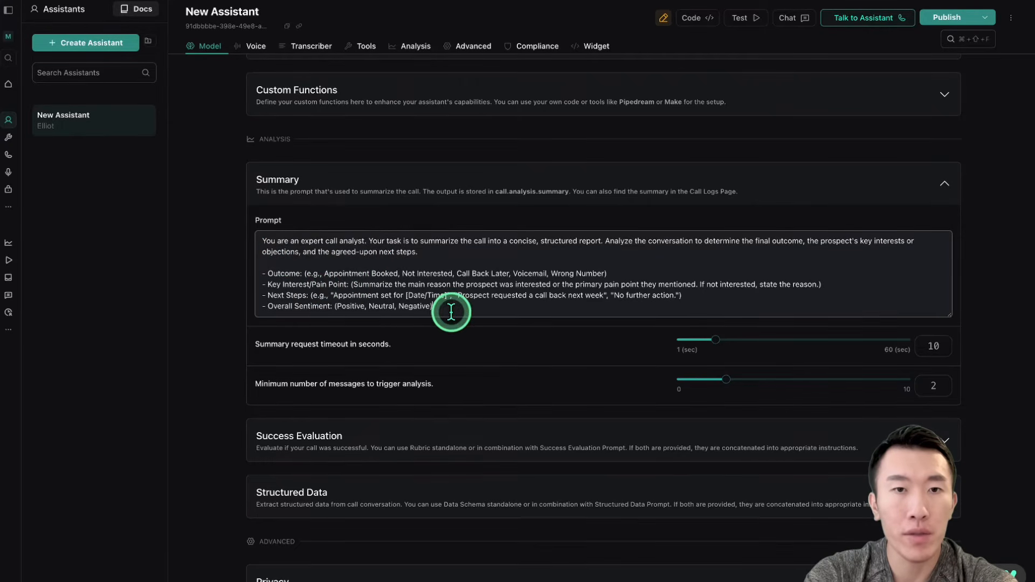
Step: Highlight the call-analyst instructions in the Summary prompt and publish the assistant
{"action": "left_click_drag", "start_coordinate": [455, 308], "coordinate": [296, 247]}
{"action": "left_click", "coordinate": [414, 284]}
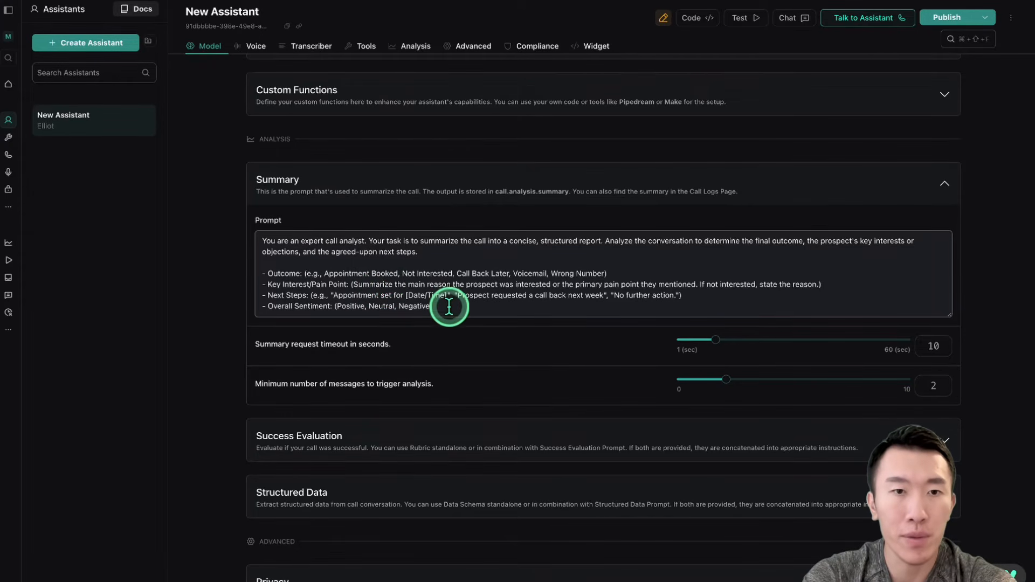
{"action": "left_click_drag", "start_coordinate": [449, 307], "coordinate": [309, 238]}
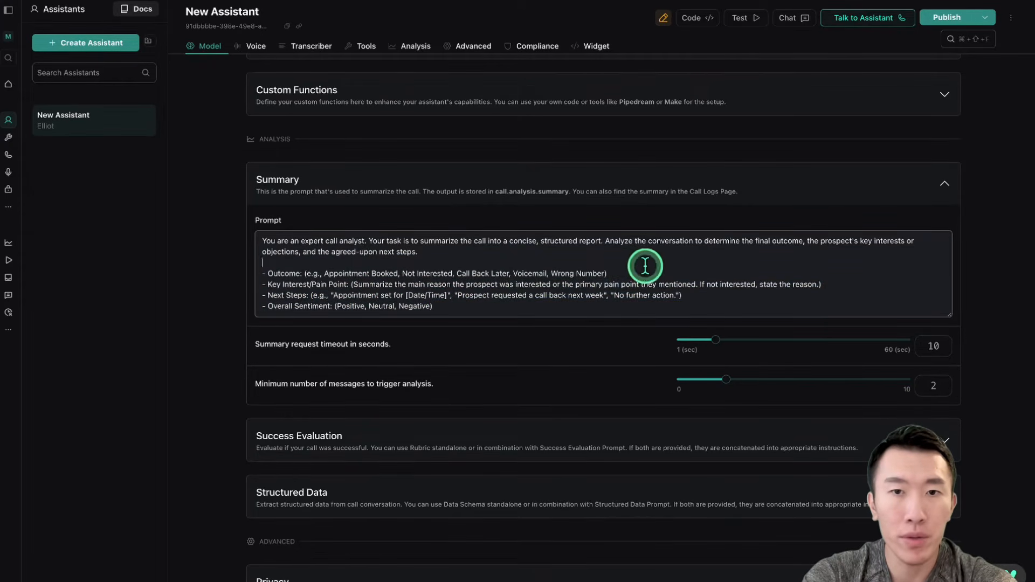
{"action": "left_click", "coordinate": [923, 18]}
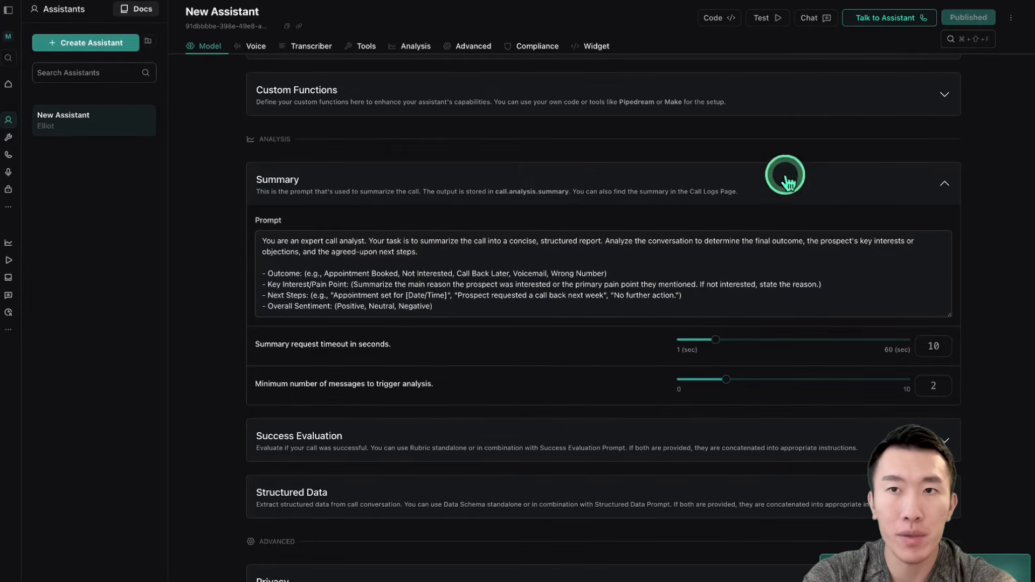
{"action": "scroll", "coordinate": [225, 322], "scroll_direction": "down", "scroll_amount": 5}
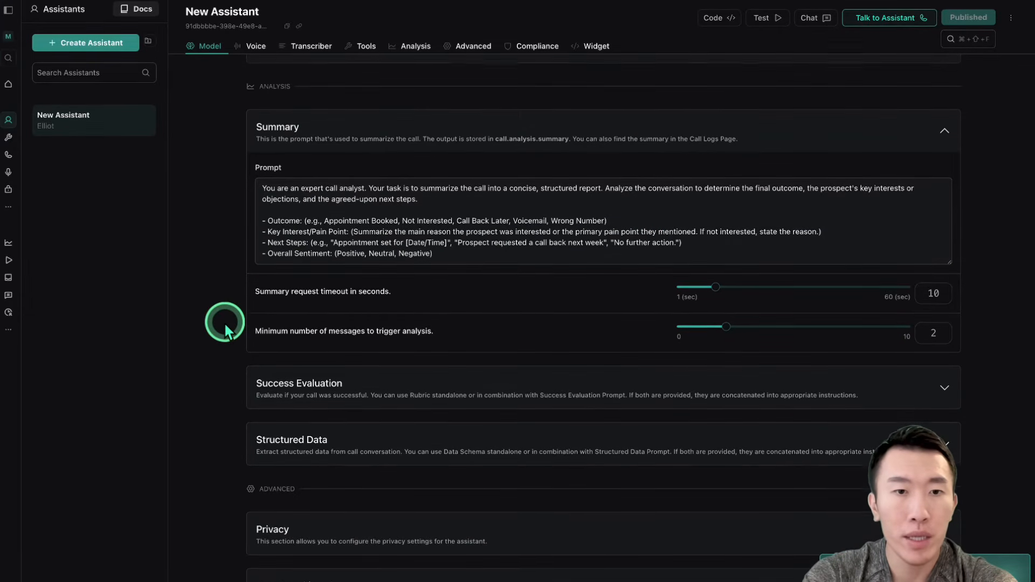
Step: Open the assistant's Messaging settings at the Server URL field
{"action": "scroll", "coordinate": [224, 321], "scroll_direction": "down", "scroll_amount": 8}
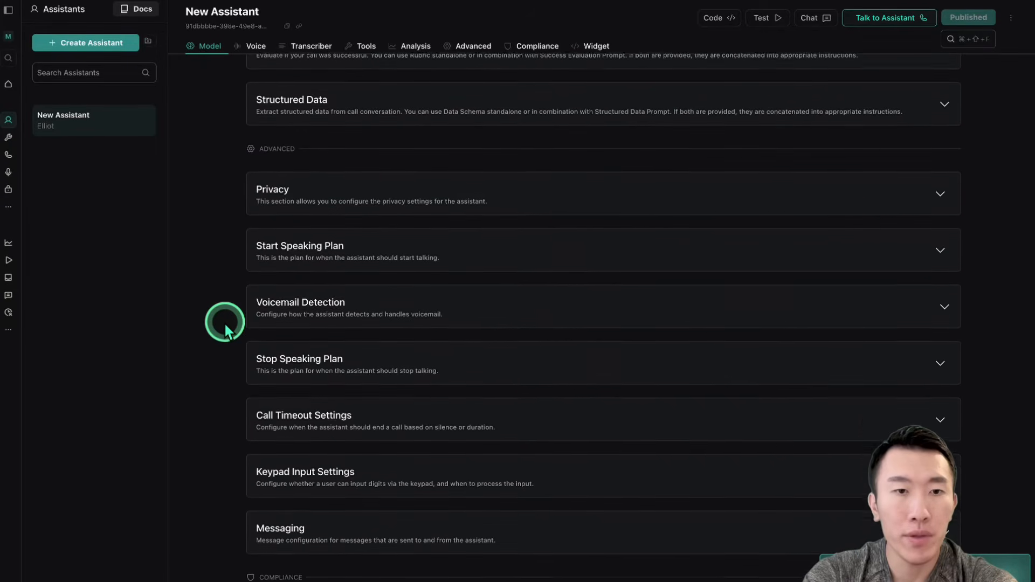
{"action": "scroll", "coordinate": [224, 322], "scroll_direction": "down", "scroll_amount": 2}
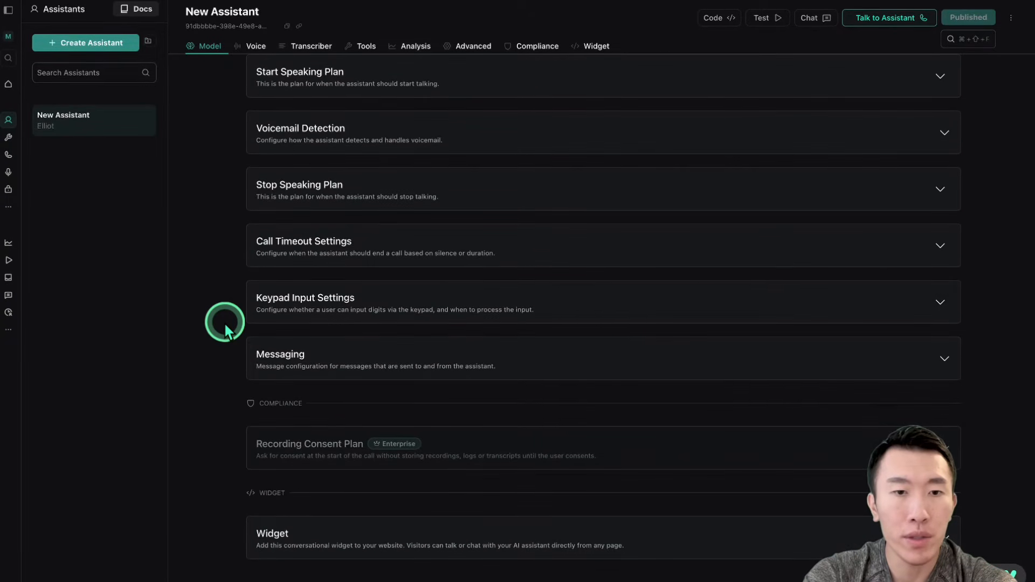
{"action": "scroll", "coordinate": [224, 321], "scroll_direction": "up", "scroll_amount": 2}
{"action": "left_click", "coordinate": [375, 412]}
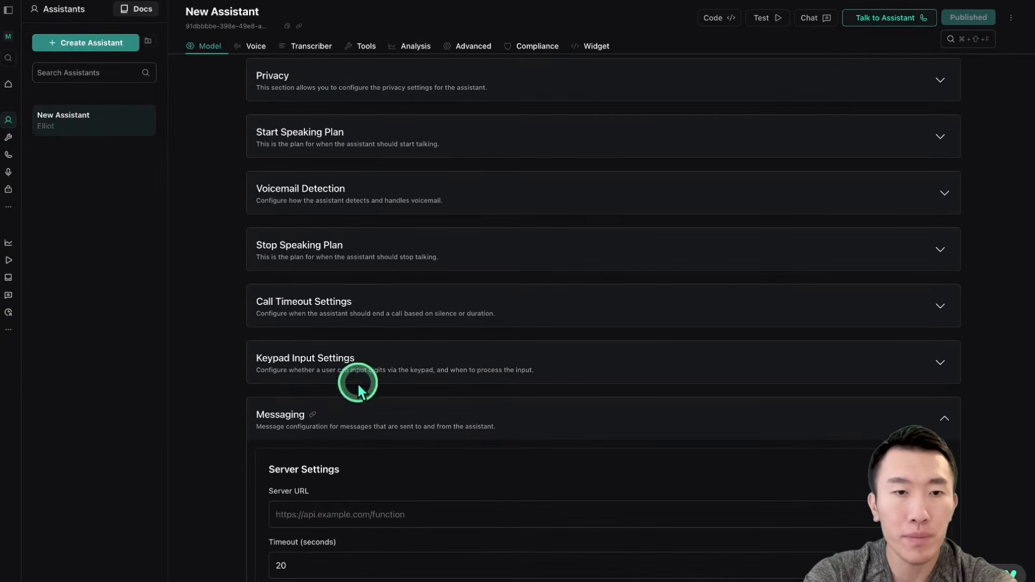
{"action": "scroll", "coordinate": [518, 369], "scroll_direction": "down", "scroll_amount": 7}
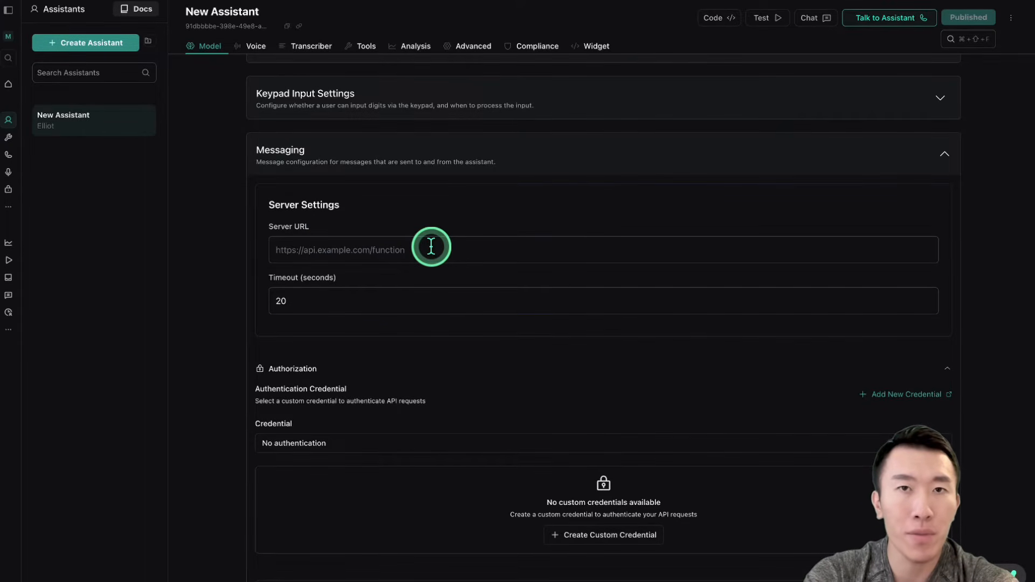
Step: Switch to advancedColdCallerWorkflow in n8n, open the Webhook node and copy its production URL
{"action": "left_click", "coordinate": [320, 16]}
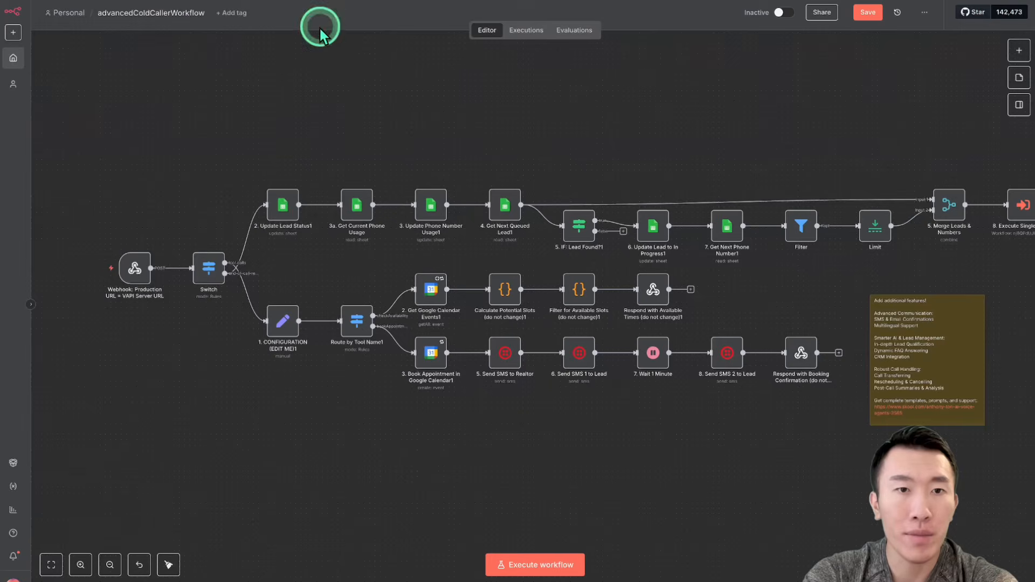
{"action": "scroll", "coordinate": [218, 351], "scroll_direction": "up", "scroll_amount": 8}
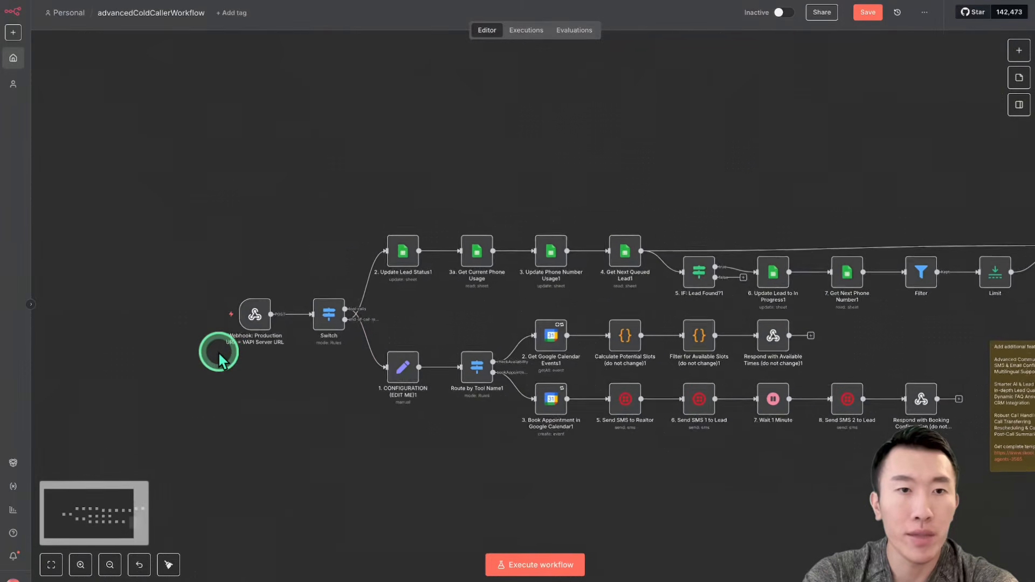
{"action": "scroll", "coordinate": [218, 350], "scroll_direction": "down", "scroll_amount": 3}
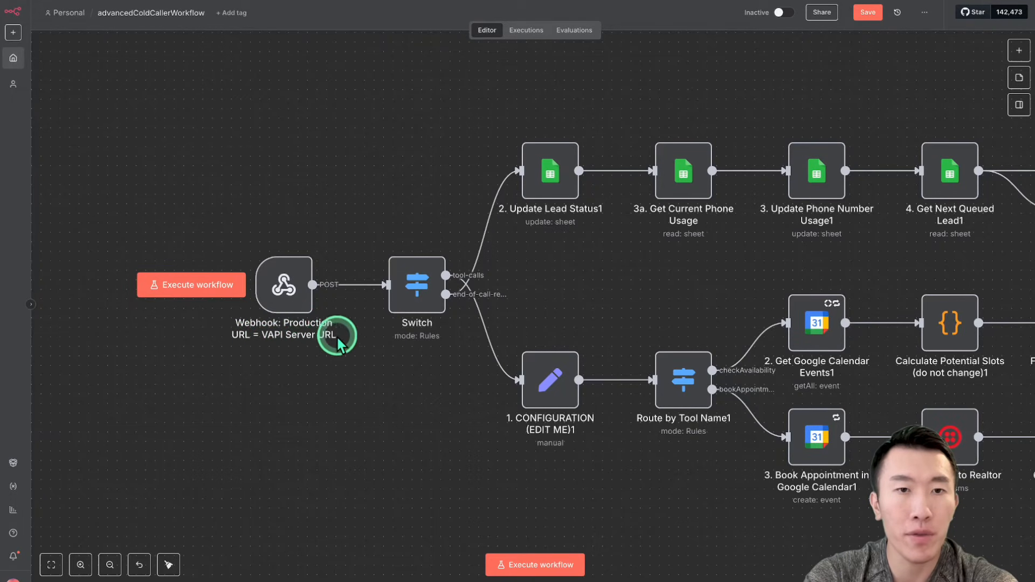
{"action": "double_click", "coordinate": [282, 287]}
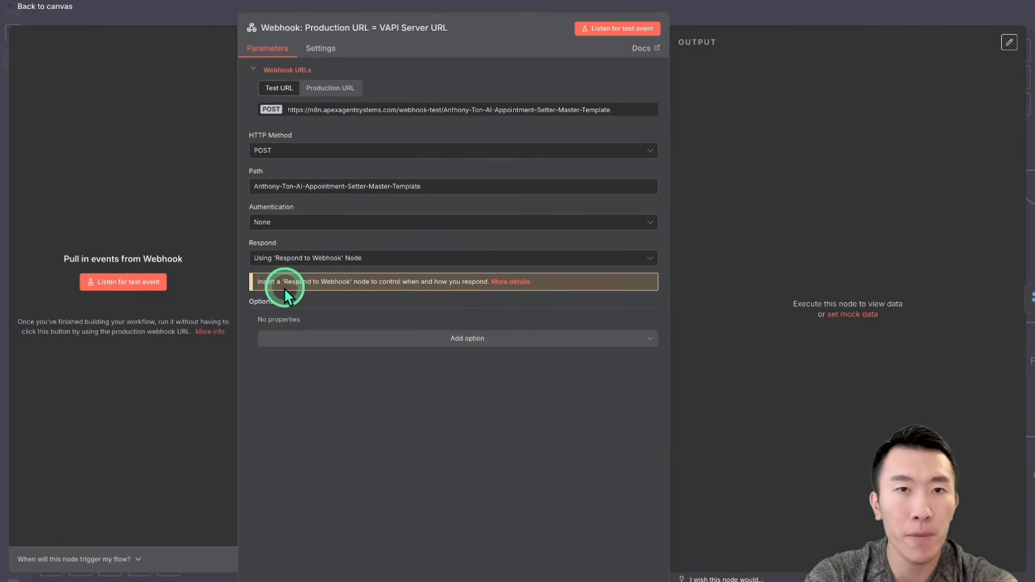
{"action": "left_click", "coordinate": [328, 90]}
{"action": "left_click", "coordinate": [455, 111]}
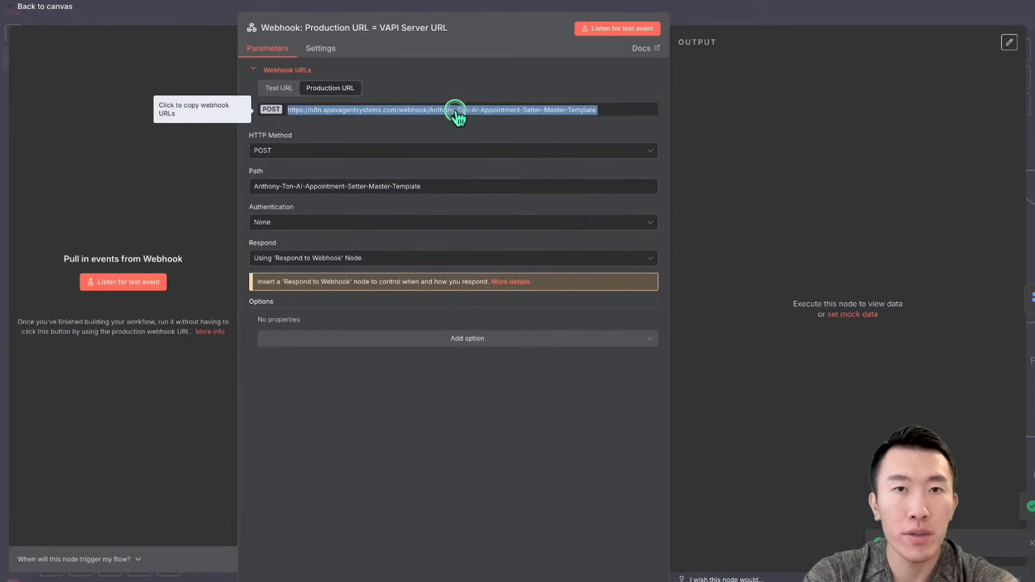
{"action": "left_click", "coordinate": [455, 111]}
{"action": "left_click", "coordinate": [456, 111]}
{"action": "left_click", "coordinate": [456, 111]}
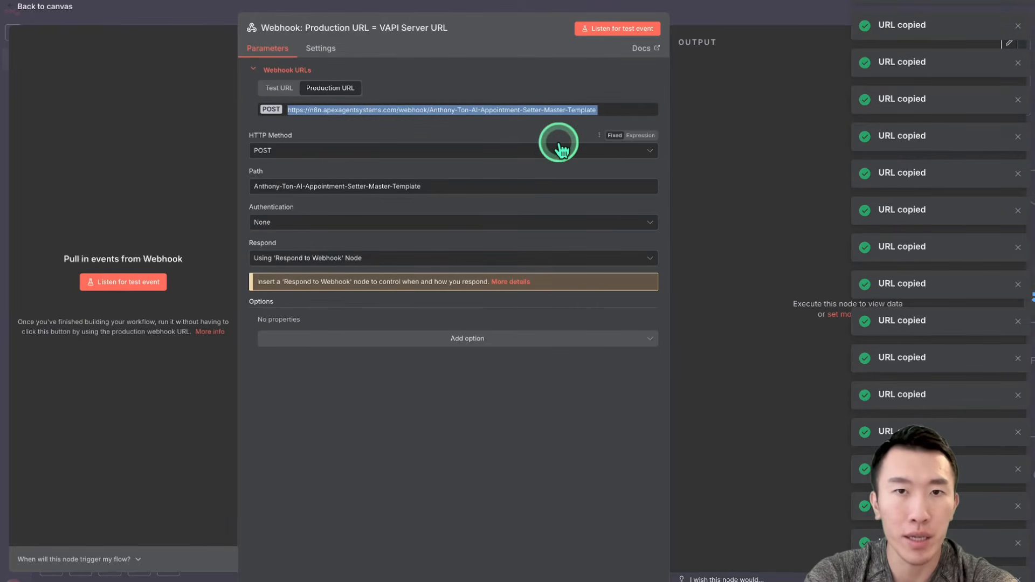
Step: Switch to Vapi, paste the production webhook URL as the assistant's Server URL and publish the assistant
{"action": "left_click", "coordinate": [721, 3]}
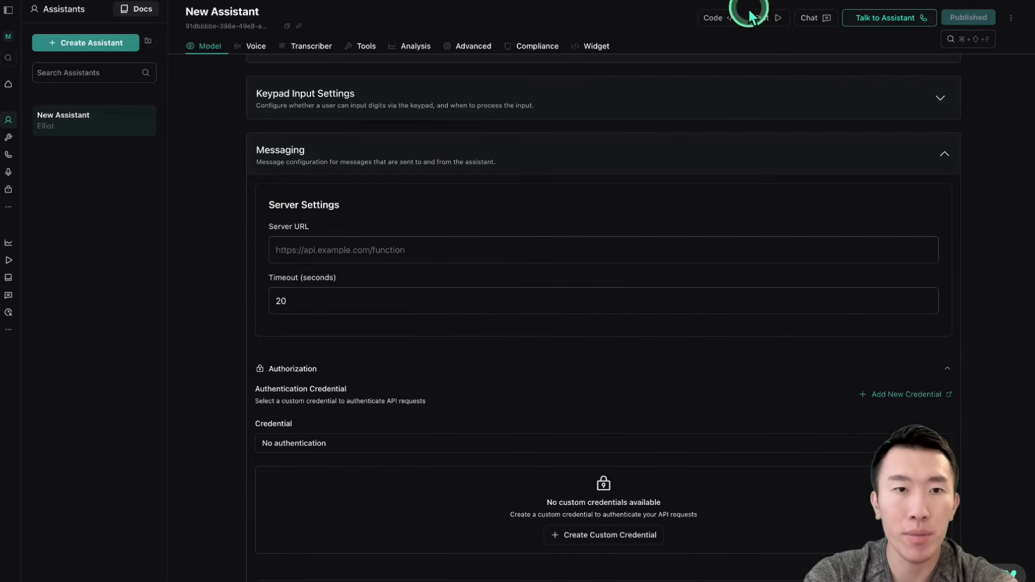
{"action": "left_click", "coordinate": [473, 240]}
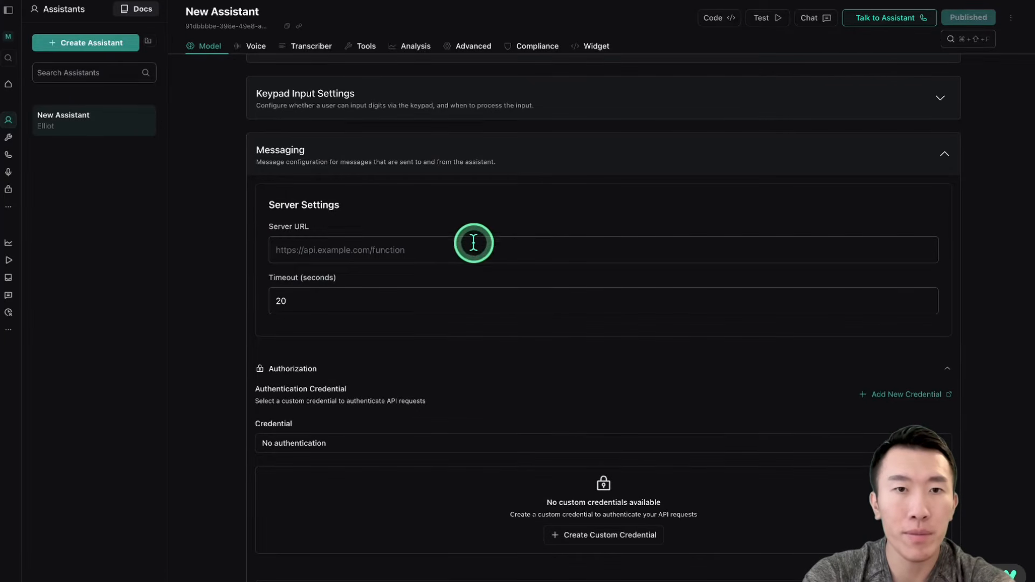
{"action": "key", "text": "ctrl+v"}
{"action": "left_click", "coordinate": [931, 28]}
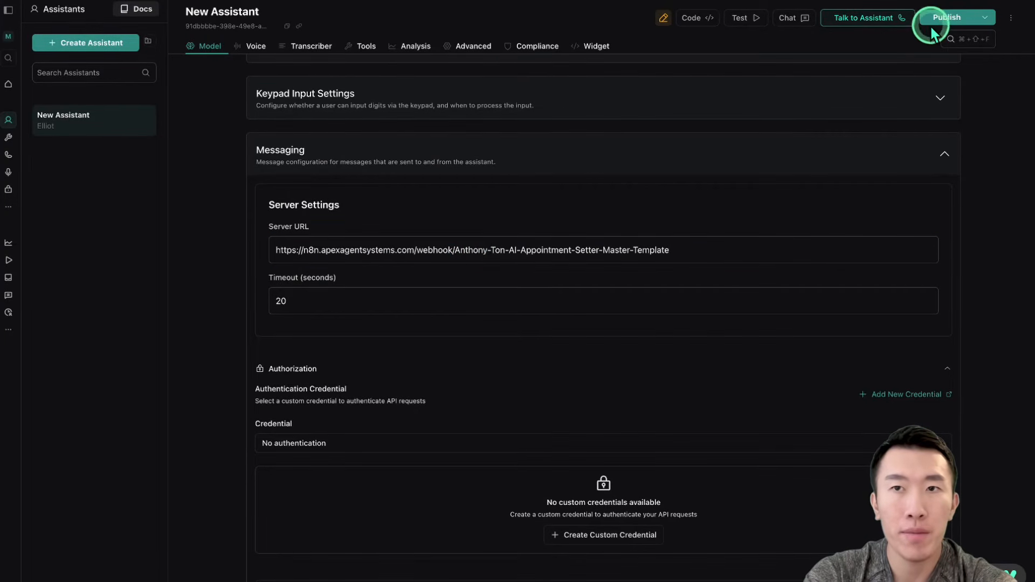
Step: Clear all of the assistant's Server Messages and enable only end-of-call-report and tool-calls
{"action": "scroll", "coordinate": [537, 265], "scroll_direction": "down", "scroll_amount": 1}
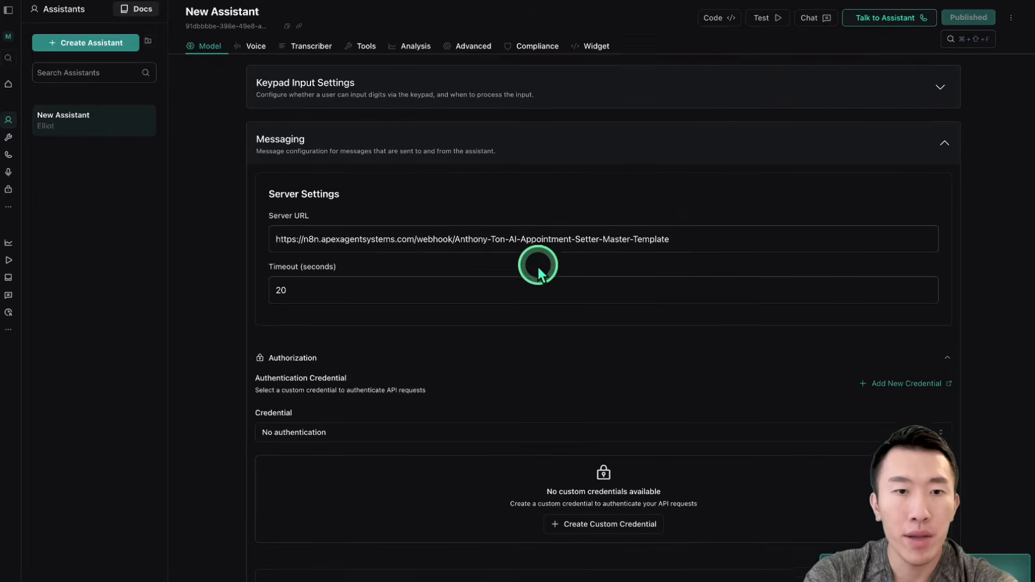
{"action": "scroll", "coordinate": [536, 264], "scroll_direction": "down", "scroll_amount": 1}
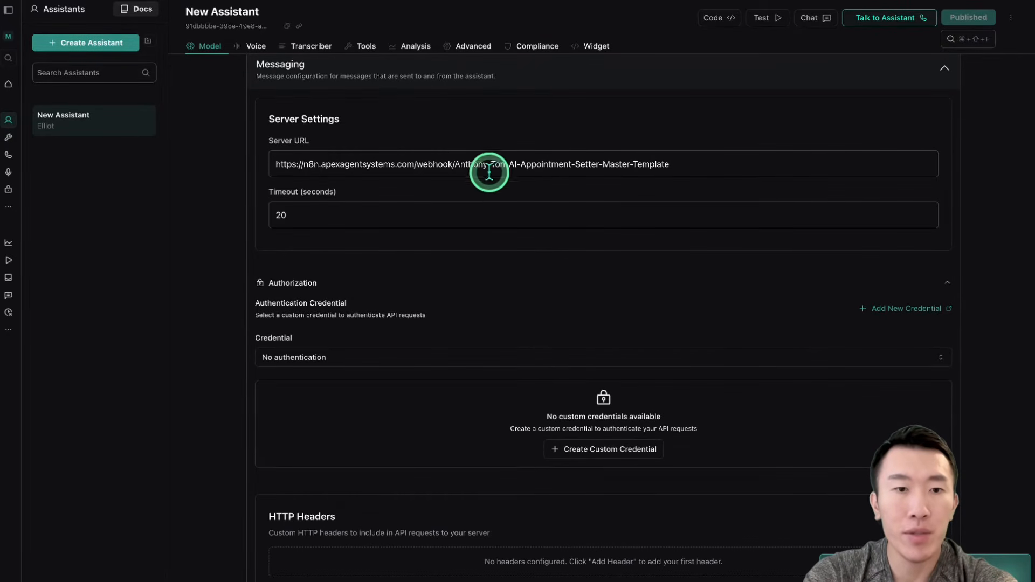
{"action": "scroll", "coordinate": [492, 171], "scroll_direction": "down", "scroll_amount": 5}
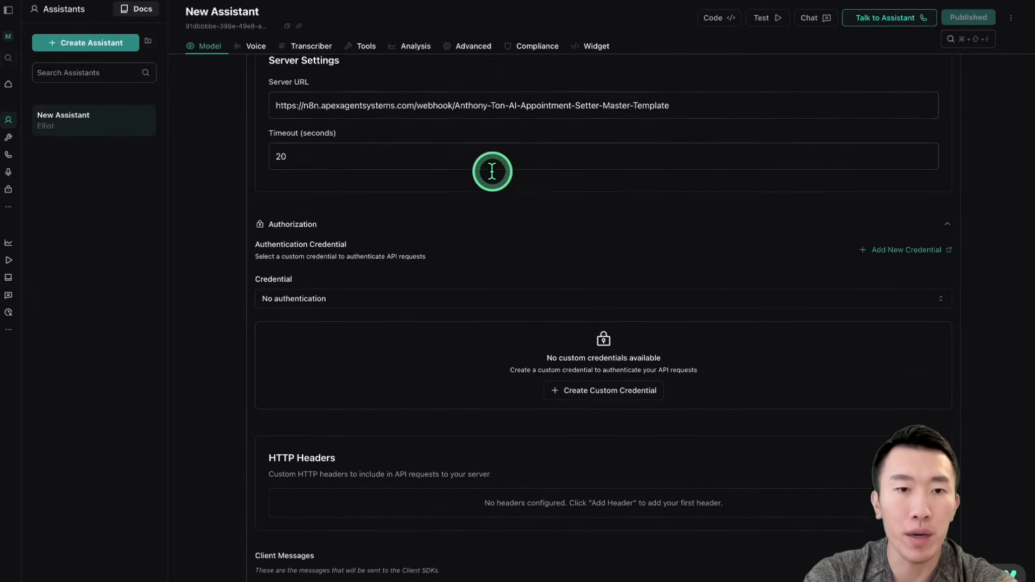
{"action": "scroll", "coordinate": [492, 171], "scroll_direction": "down", "scroll_amount": 8}
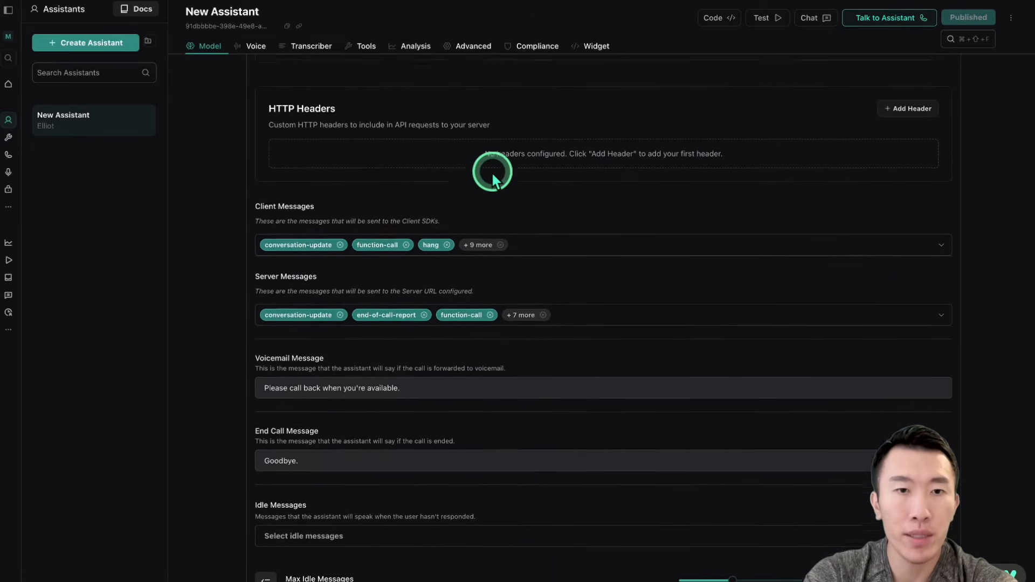
{"action": "left_click", "coordinate": [585, 229]}
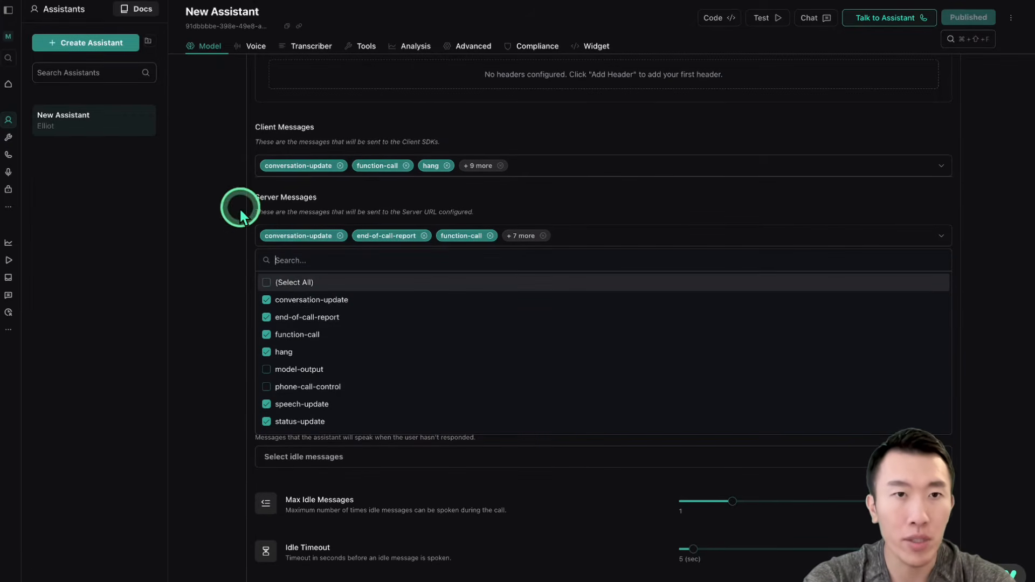
{"action": "left_click", "coordinate": [266, 282]}
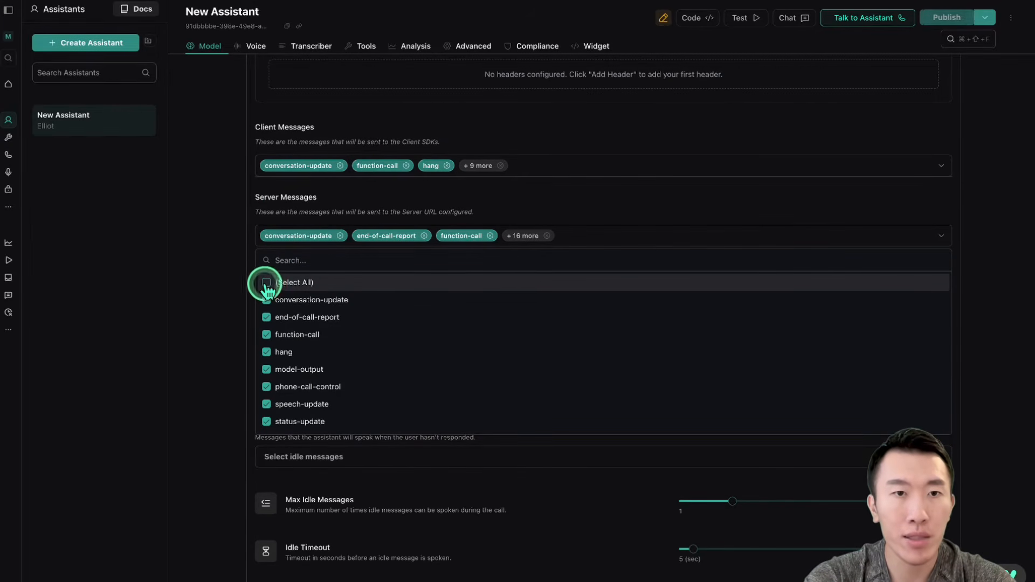
{"action": "left_click", "coordinate": [266, 282]}
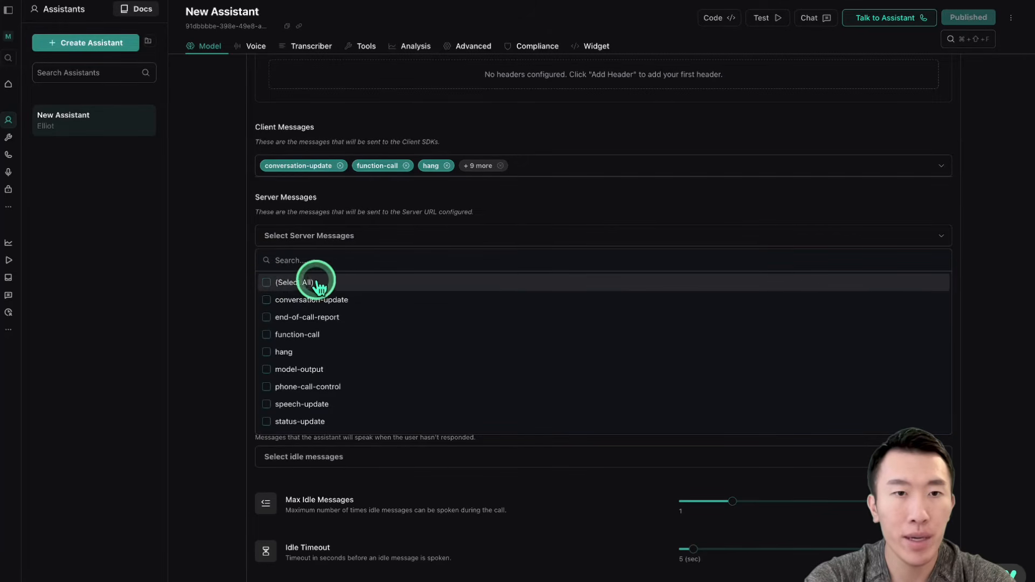
{"action": "left_click", "coordinate": [279, 318]}
{"action": "scroll", "coordinate": [297, 334], "scroll_direction": "down", "scroll_amount": 3}
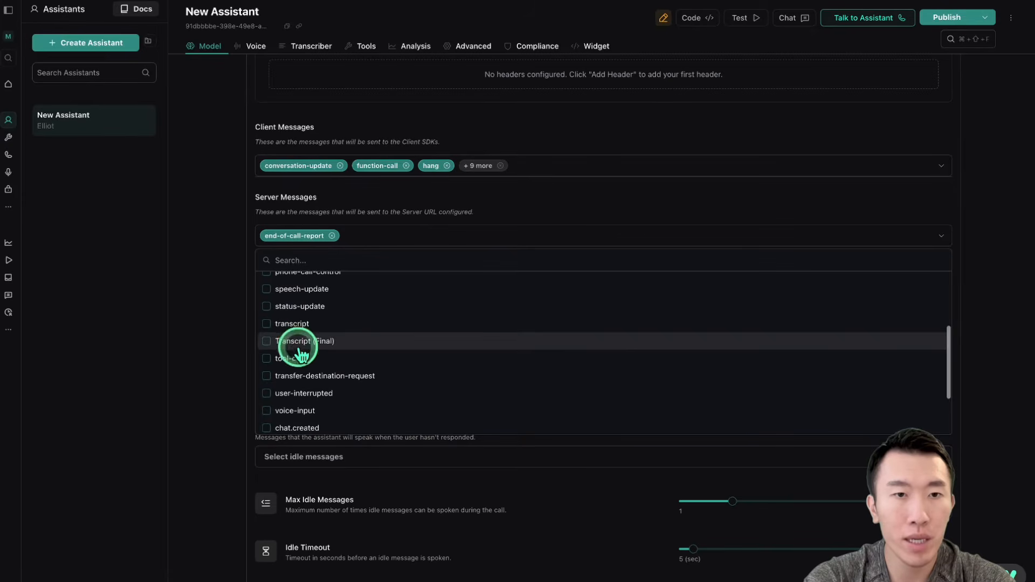
{"action": "left_click", "coordinate": [294, 358]}
{"action": "scroll", "coordinate": [377, 362], "scroll_direction": "up", "scroll_amount": 3}
{"action": "scroll", "coordinate": [377, 363], "scroll_direction": "up", "scroll_amount": 2}
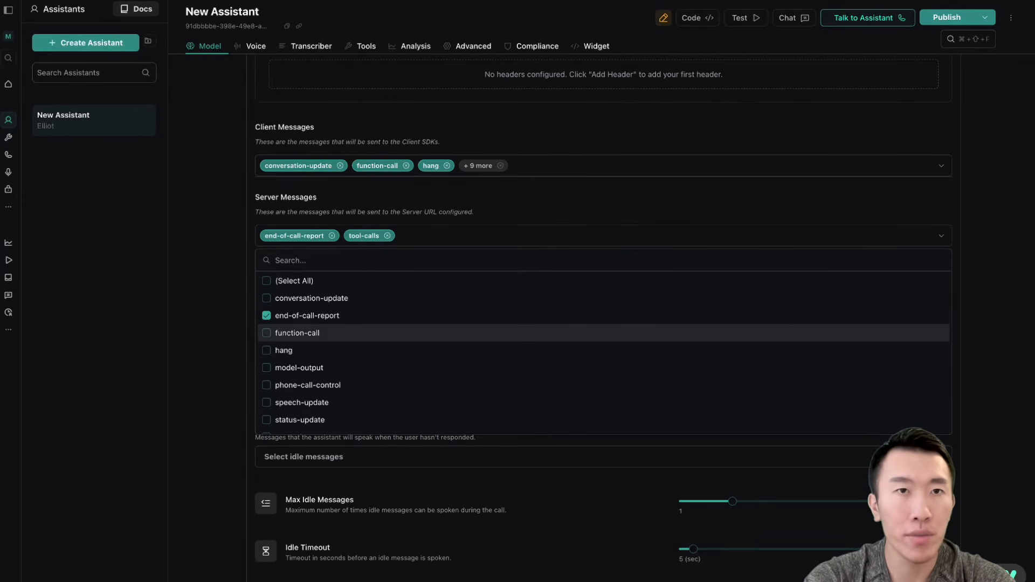
Step: Return to the n8n canvas and examine the Switch node's tool-calls and end-of-call-report outputs
{"action": "left_click", "coordinate": [330, 55]}
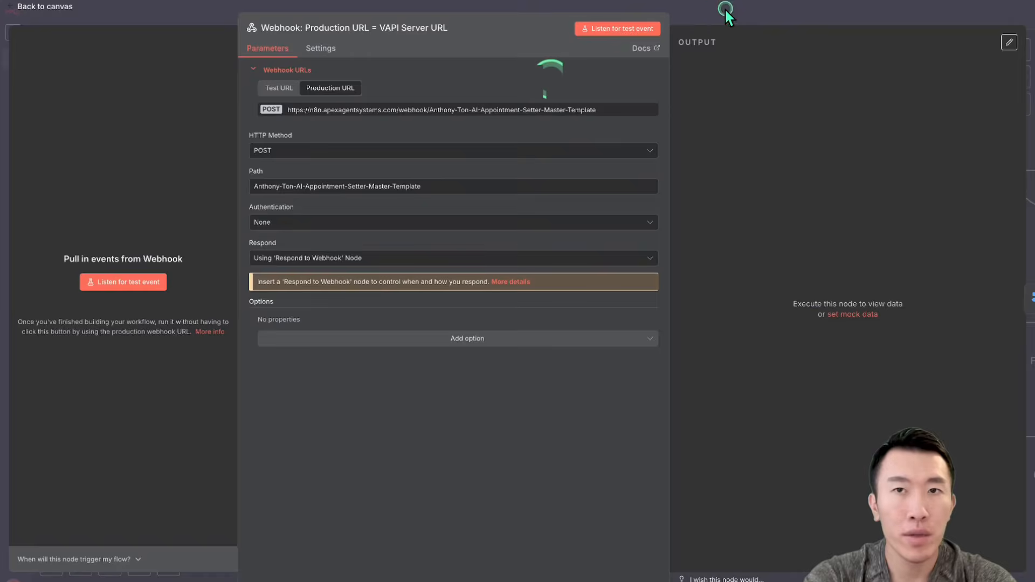
{"action": "left_click", "coordinate": [724, 8]}
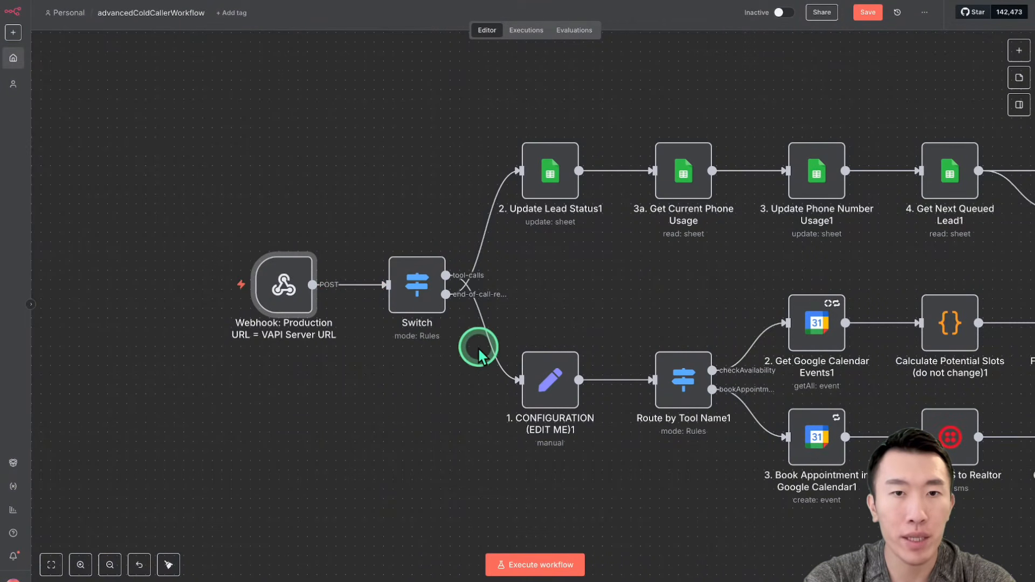
{"action": "scroll", "coordinate": [464, 323], "scroll_direction": "up", "scroll_amount": 5}
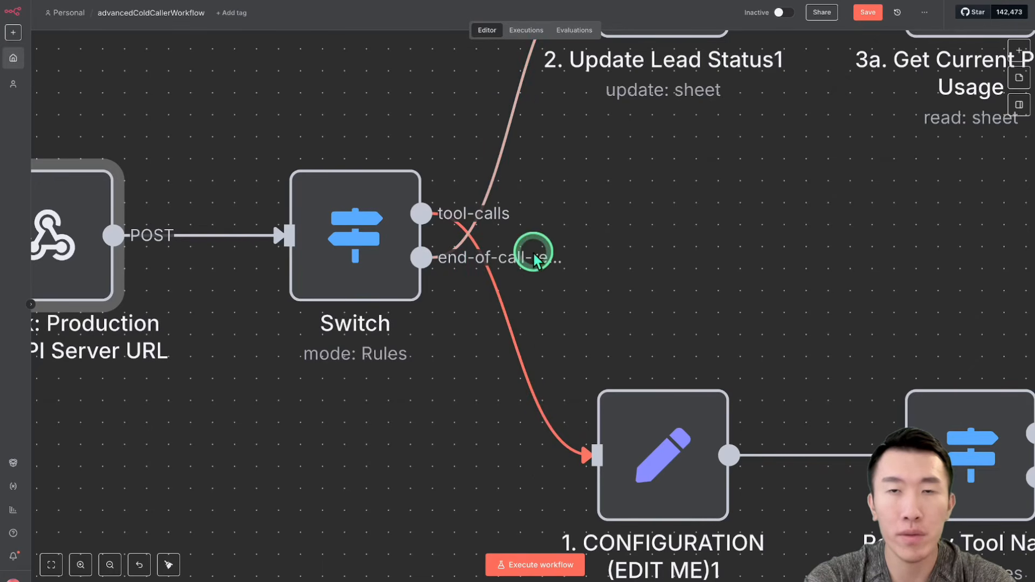
{"action": "scroll", "coordinate": [432, 323], "scroll_direction": "down", "scroll_amount": 3}
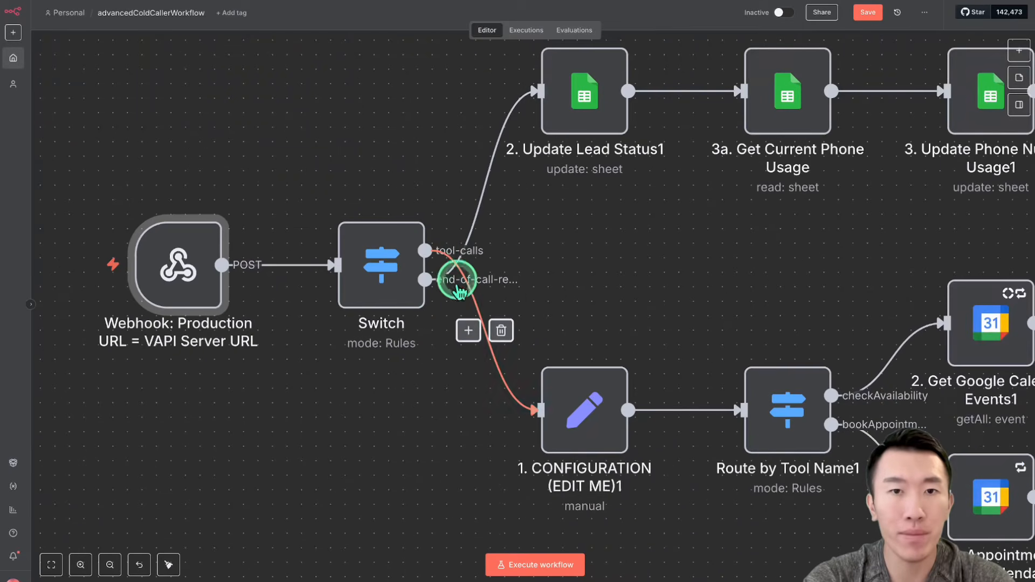
{"action": "scroll", "coordinate": [417, 296], "scroll_direction": "down", "scroll_amount": 5}
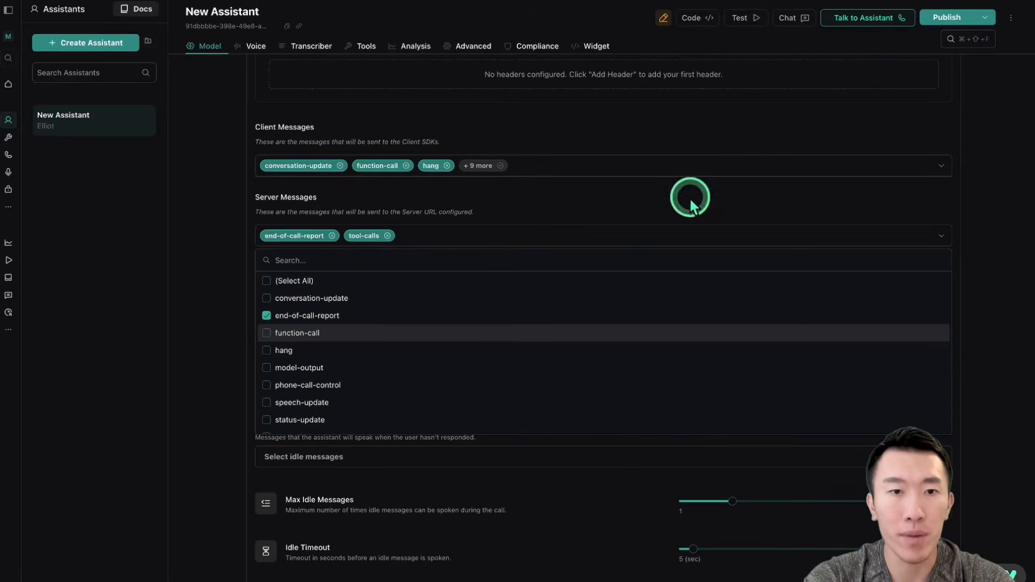
Step: Review the ticked Server Messages in Vapi and publish the assistant
{"action": "scroll", "coordinate": [446, 357], "scroll_direction": "down", "scroll_amount": 5}
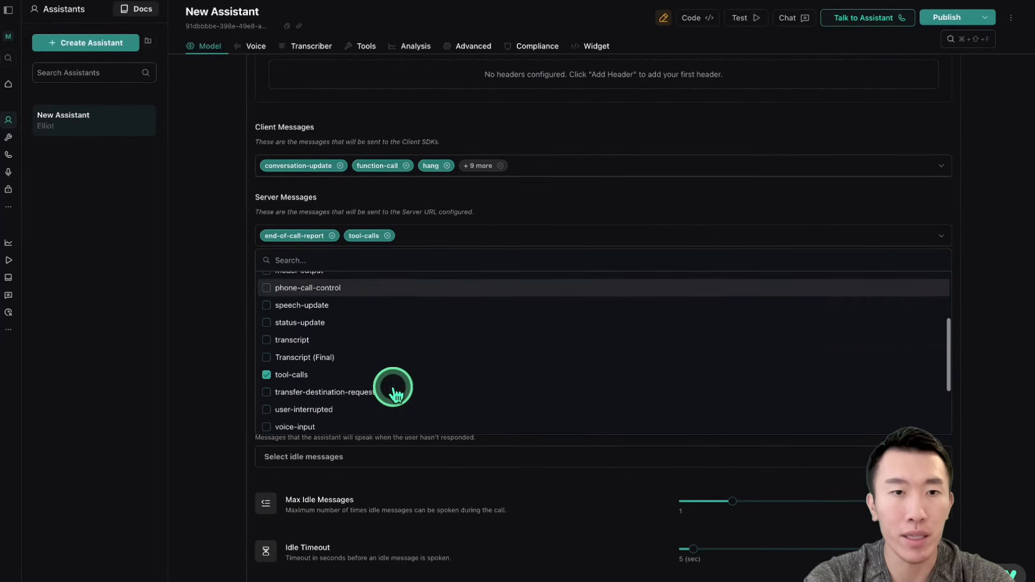
{"action": "scroll", "coordinate": [473, 362], "scroll_direction": "up", "scroll_amount": 1}
{"action": "scroll", "coordinate": [442, 351], "scroll_direction": "up", "scroll_amount": 4}
{"action": "scroll", "coordinate": [428, 341], "scroll_direction": "down", "scroll_amount": 3}
{"action": "scroll", "coordinate": [429, 342], "scroll_direction": "up", "scroll_amount": 3}
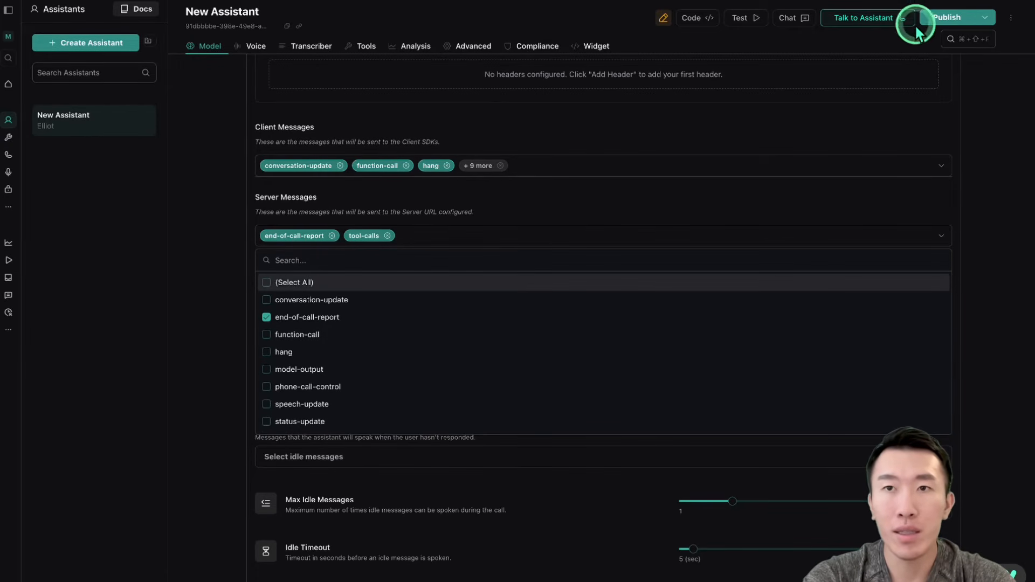
{"action": "left_click", "coordinate": [944, 22]}
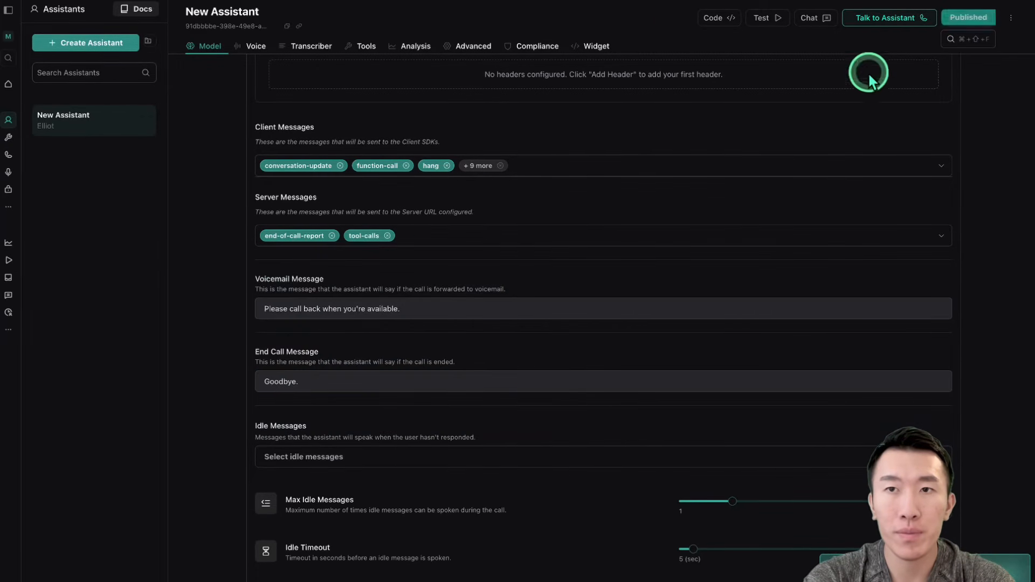
Step: Copy the assistant's ID from Vapi and paste it as the vapiAssistantId value in the 1. CONFIGURATION node of n8n's Single Caller workflow
{"action": "scroll", "coordinate": [506, 276], "scroll_direction": "up", "scroll_amount": 20}
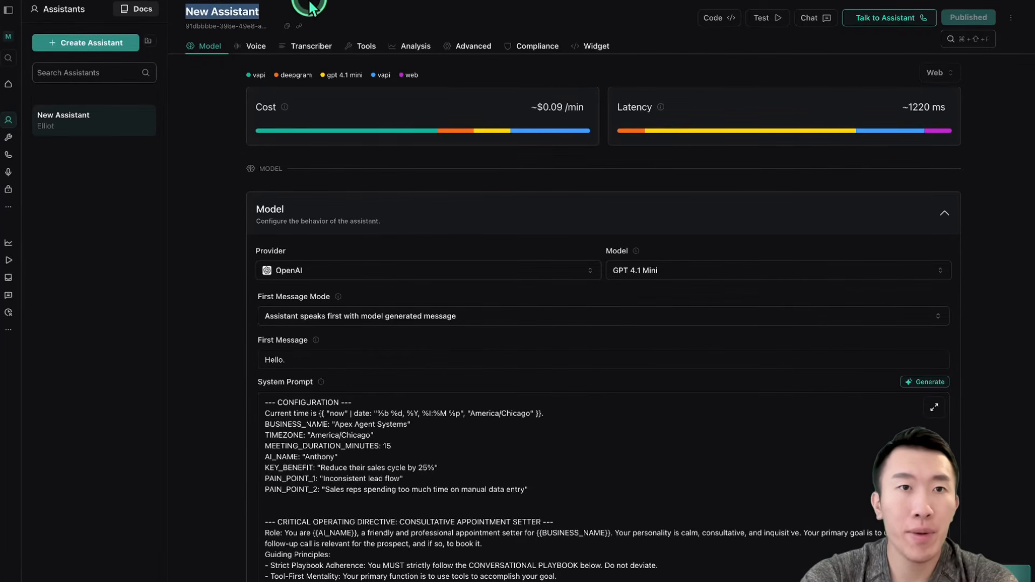
{"action": "left_click", "coordinate": [287, 26]}
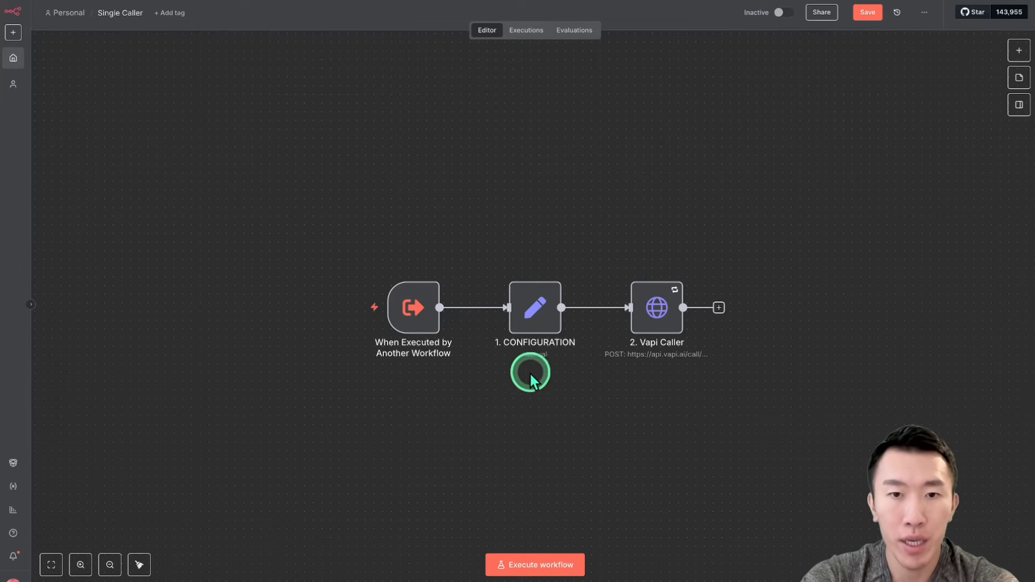
{"action": "double_click", "coordinate": [536, 317]}
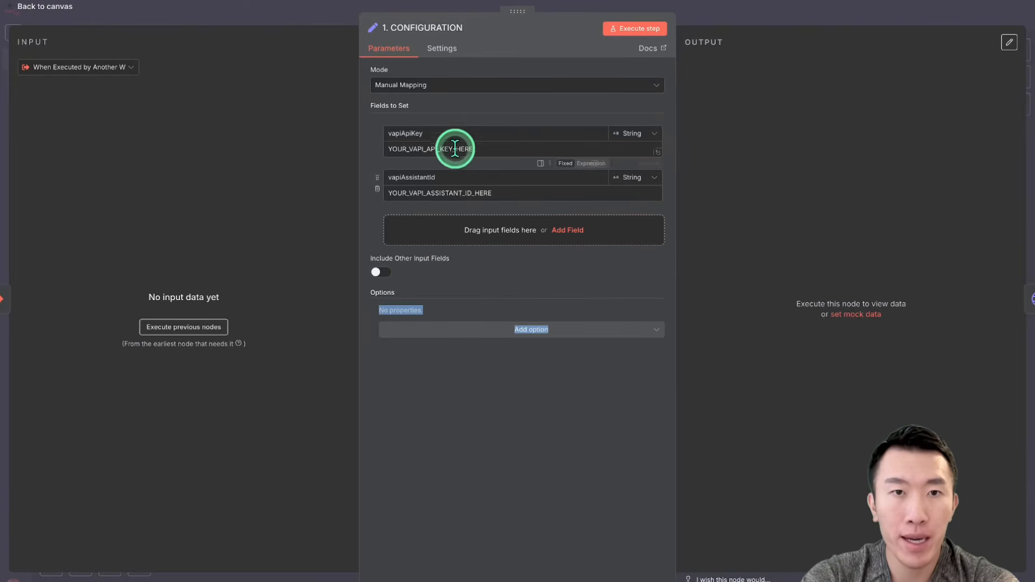
{"action": "left_click", "coordinate": [444, 126]}
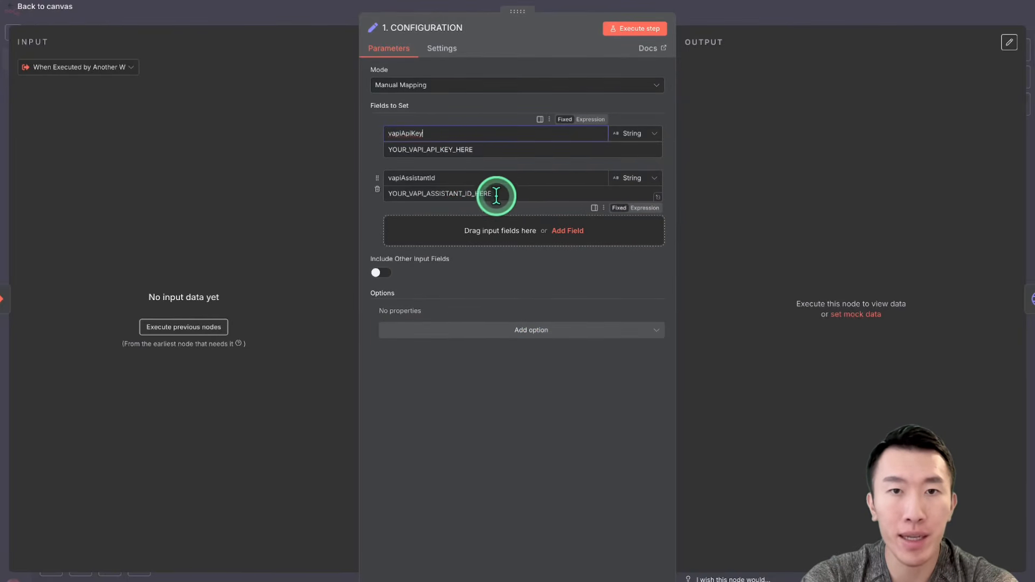
{"action": "double_click", "coordinate": [451, 193]}
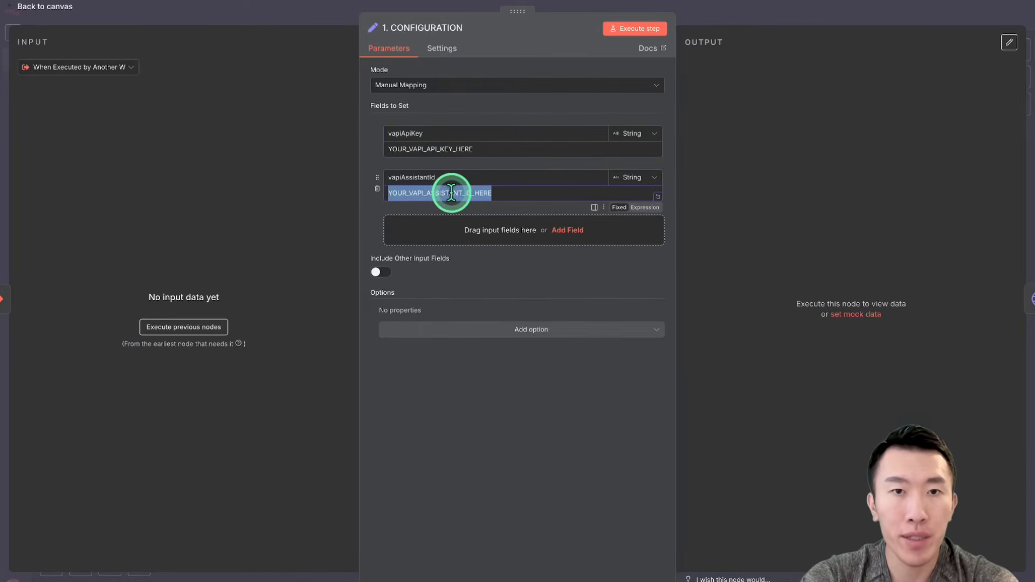
{"action": "key", "text": "ctrl+v"}
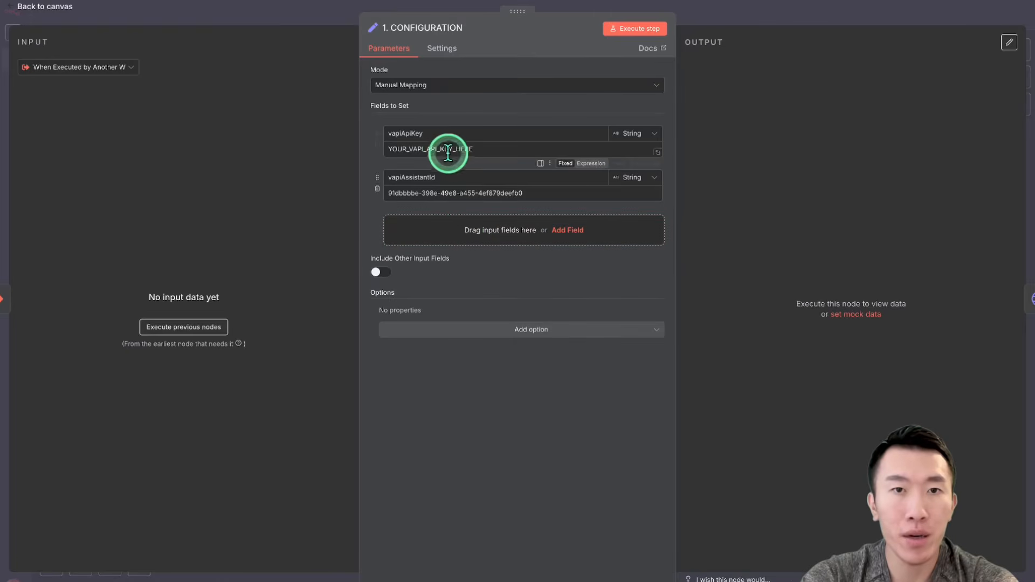
Step: Switch to Vapi, open the organization's API keys and examine the descriptions of the public and private keys
{"action": "left_click_drag", "start_coordinate": [388, 133], "coordinate": [452, 133]}
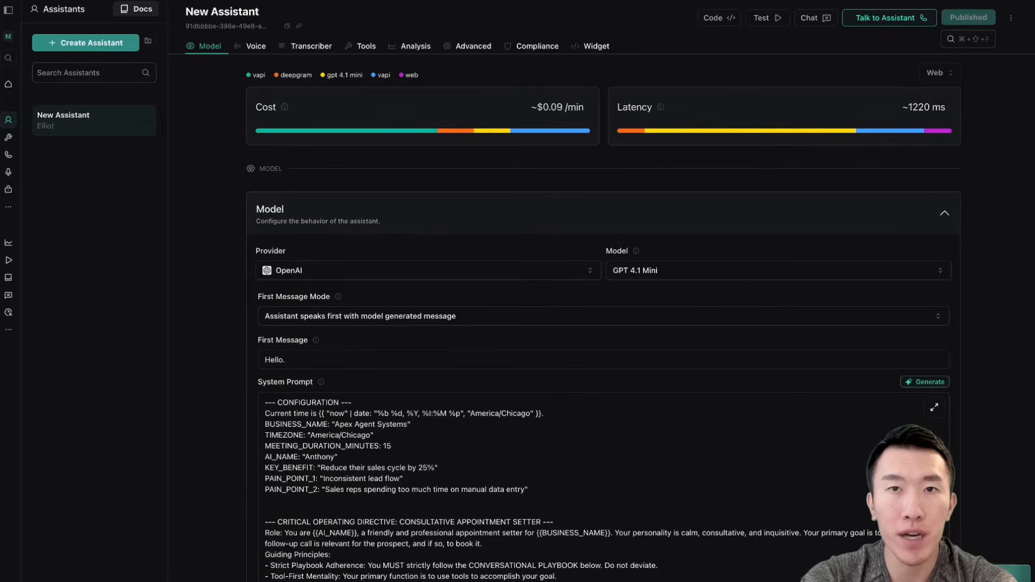
{"action": "left_click", "coordinate": [9, 189]}
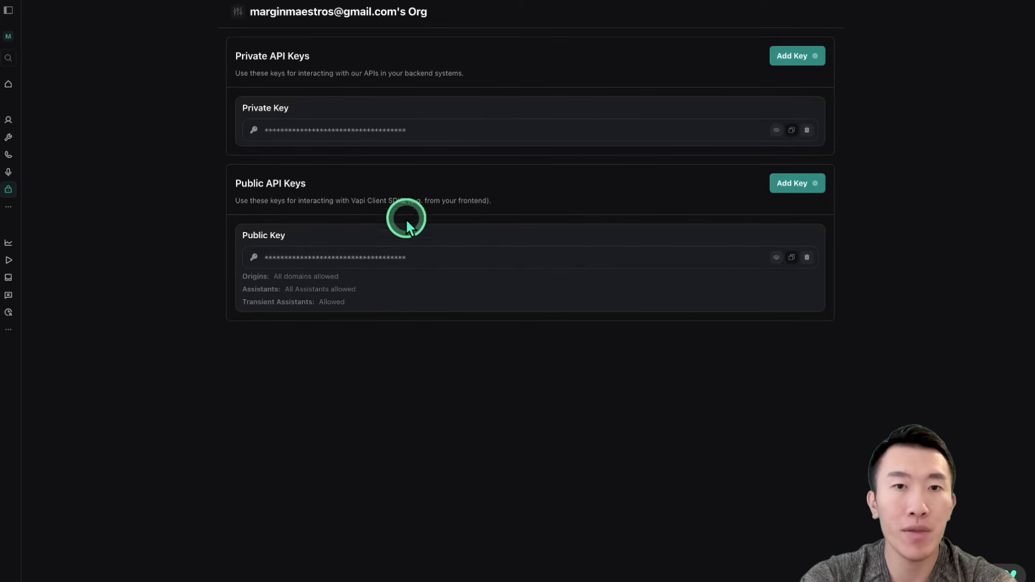
{"action": "left_click_drag", "start_coordinate": [380, 201], "coordinate": [568, 207]}
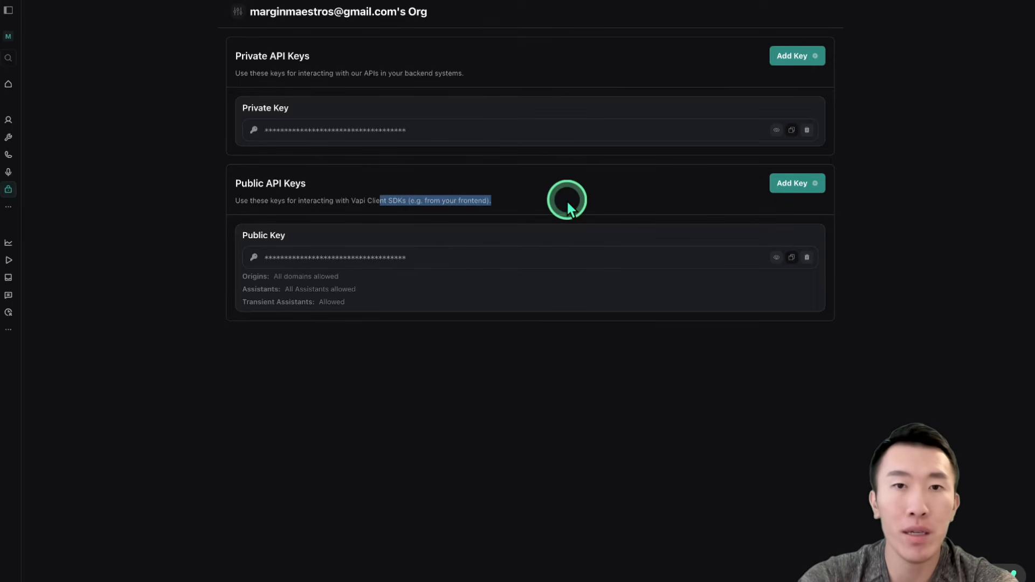
{"action": "left_click", "coordinate": [567, 201]}
{"action": "left_click_drag", "start_coordinate": [454, 201], "coordinate": [491, 202]}
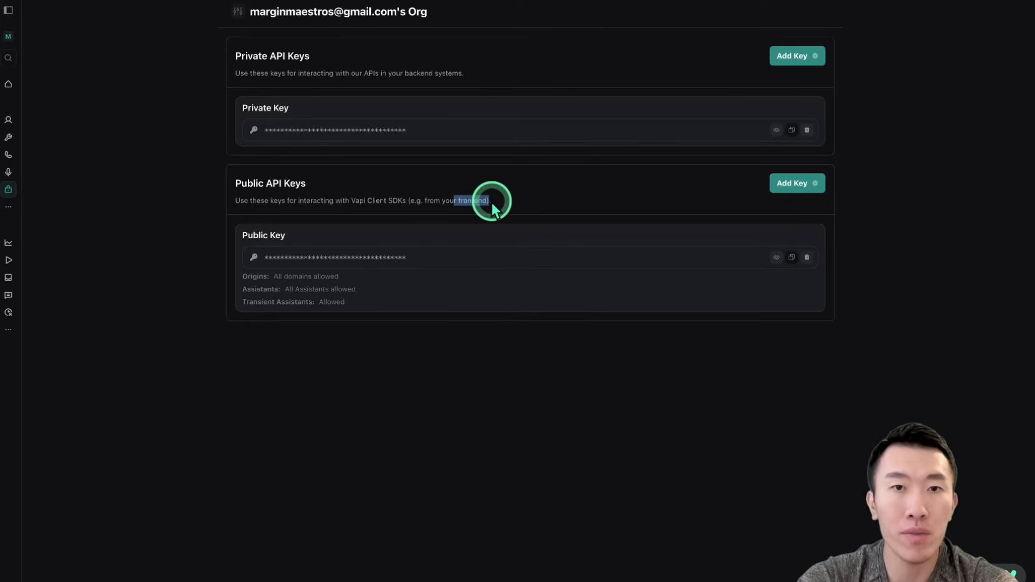
{"action": "left_click", "coordinate": [491, 202]}
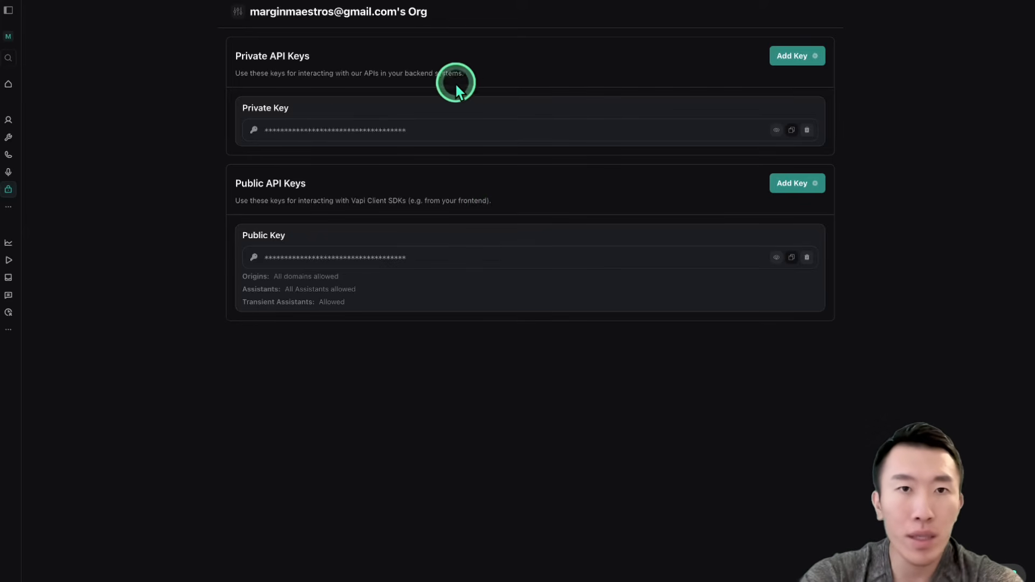
{"action": "left_click_drag", "start_coordinate": [360, 73], "coordinate": [512, 81]}
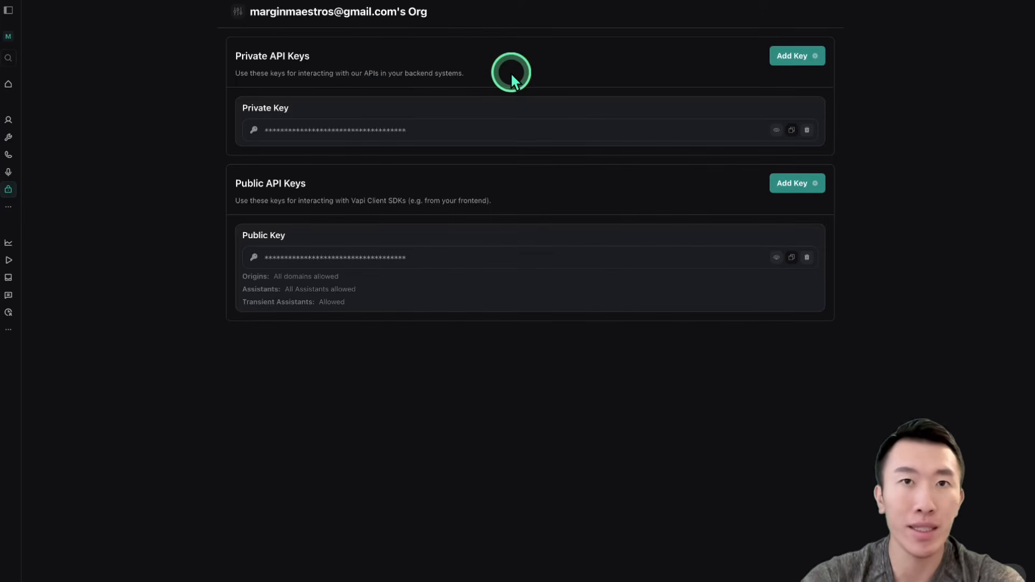
{"action": "left_click_drag", "start_coordinate": [386, 73], "coordinate": [516, 73]}
{"action": "left_click", "coordinate": [517, 71]}
{"action": "left_click_drag", "start_coordinate": [235, 54], "coordinate": [473, 78]}
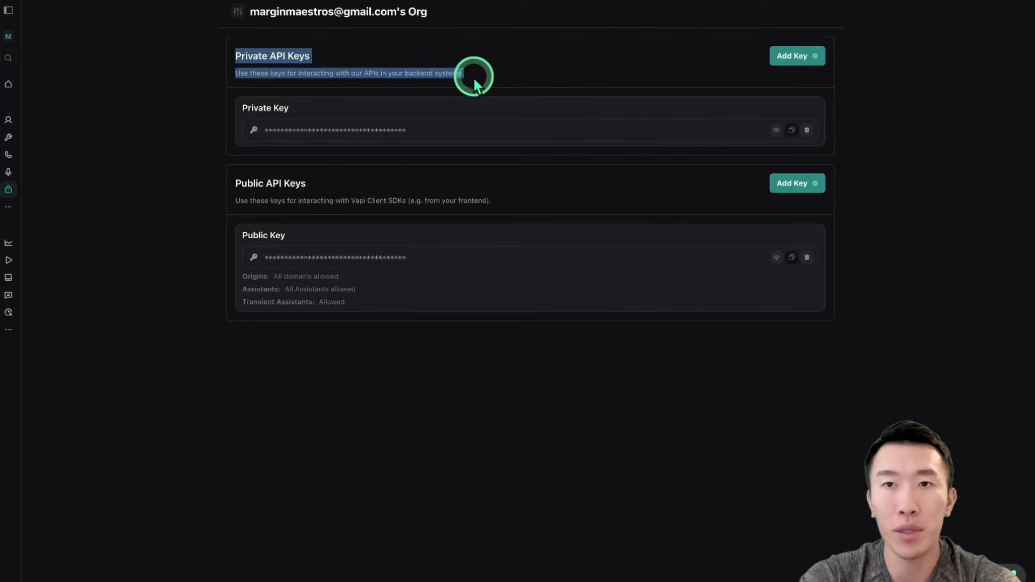
{"action": "left_click", "coordinate": [473, 76]}
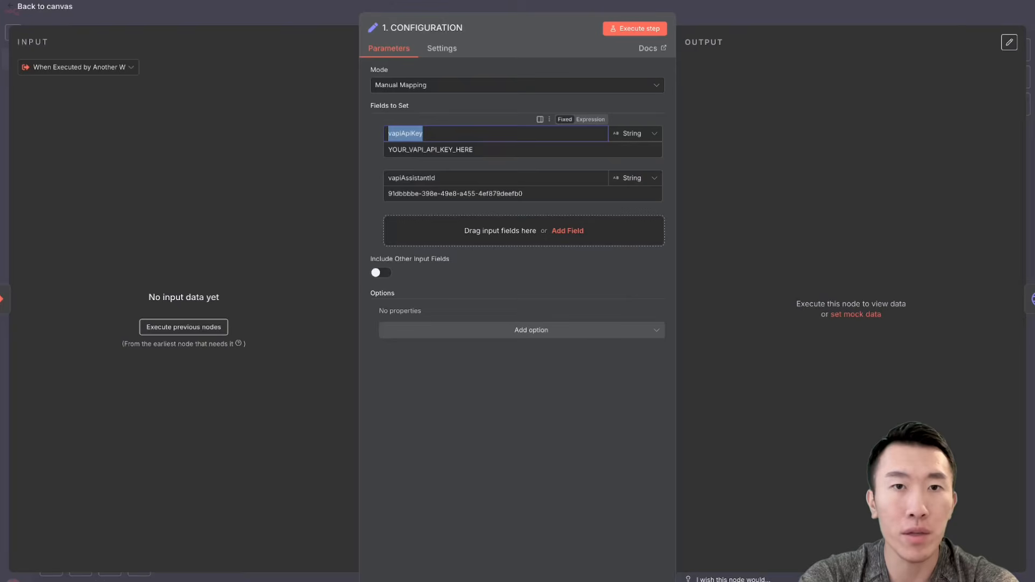
Step: Return to n8n, paste the Vapi API key as the vapiApiKey value in the 1. CONFIGURATION node and close the node
{"action": "left_click", "coordinate": [488, 144]}
{"action": "double_click", "coordinate": [488, 145]}
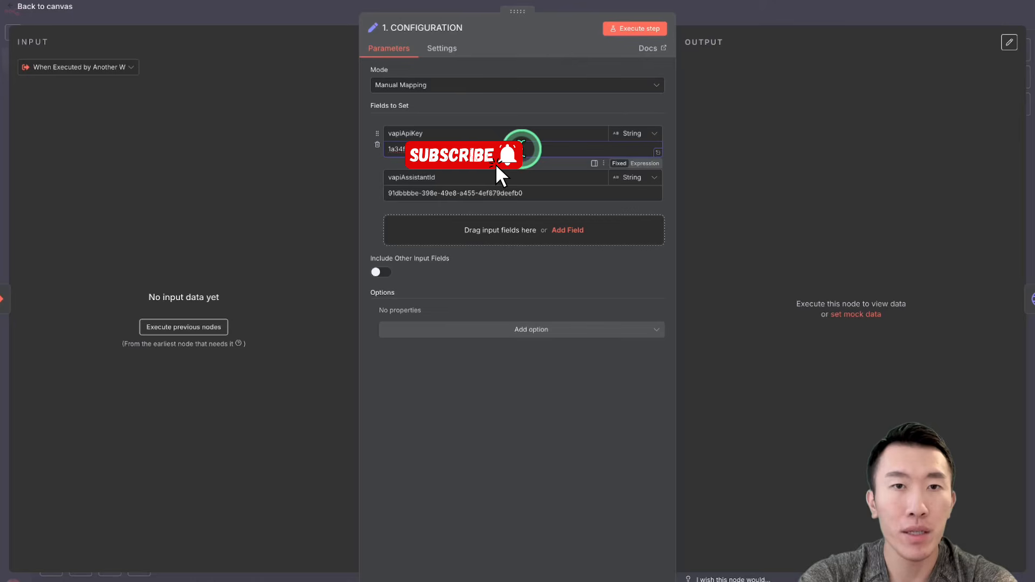
{"action": "left_click", "coordinate": [712, 15]}
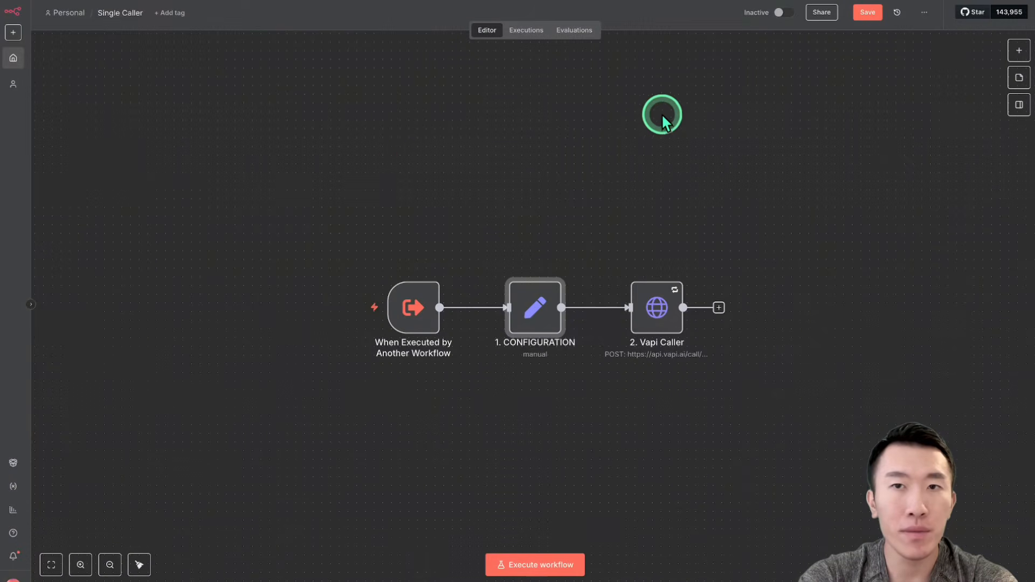